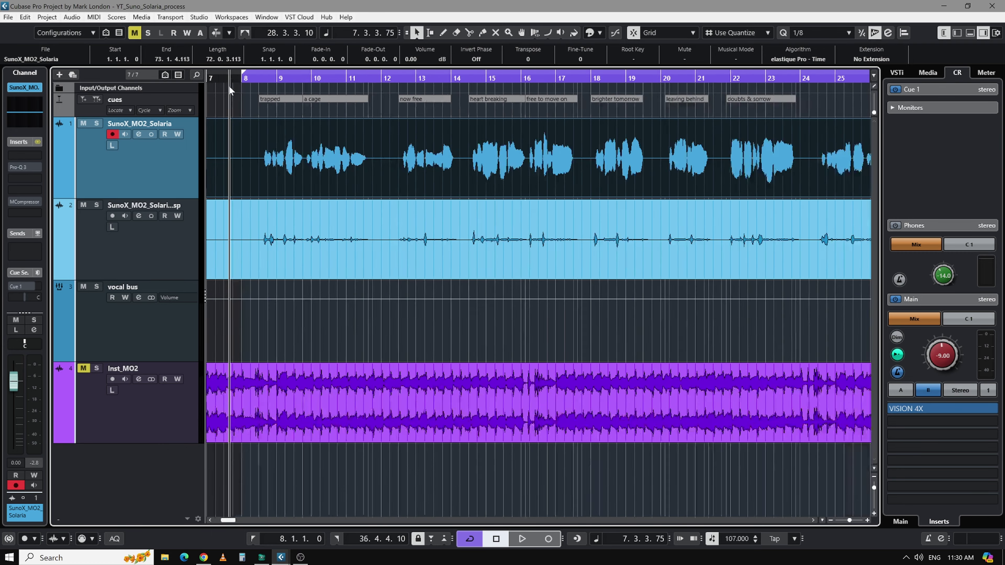
Step: Mute the second vocal track, listen to SunoX_MO2_Solaria alone from bar 8, and unmute the second track
{"action": "key", "text": "KP_1"}
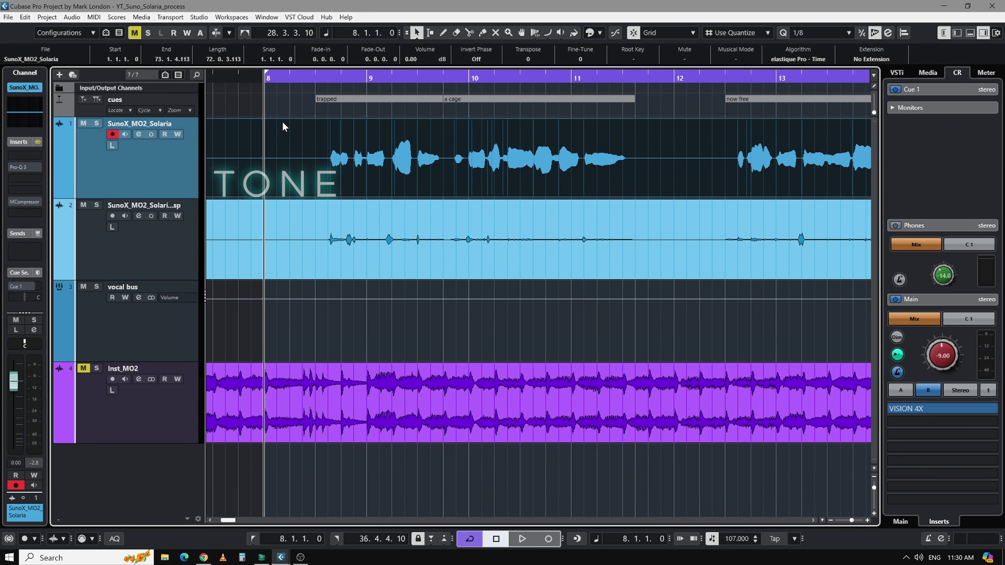
{"action": "left_click", "coordinate": [84, 204]}
{"action": "key", "text": "space"}
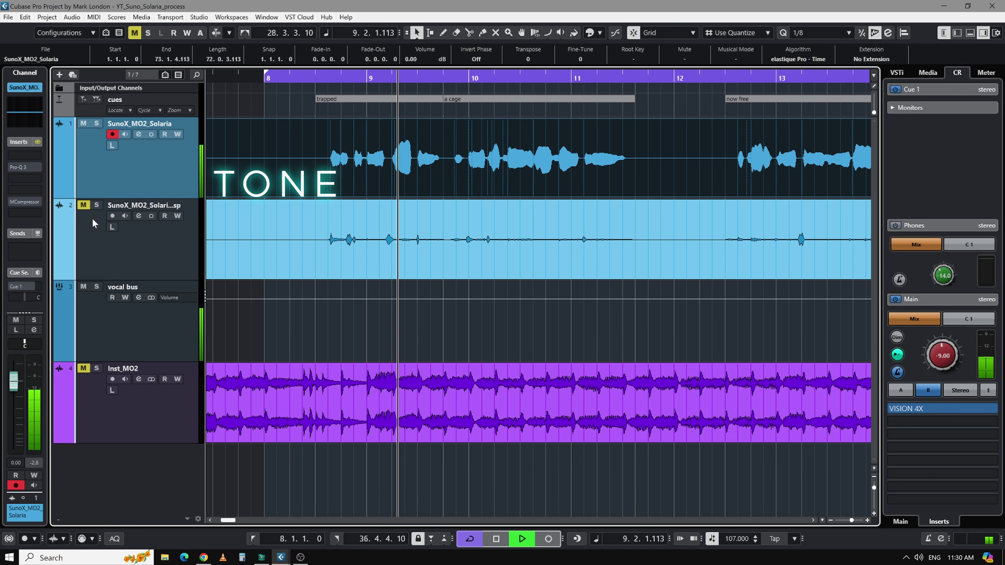
{"action": "key", "text": "space"}
{"action": "left_click", "coordinate": [83, 205]}
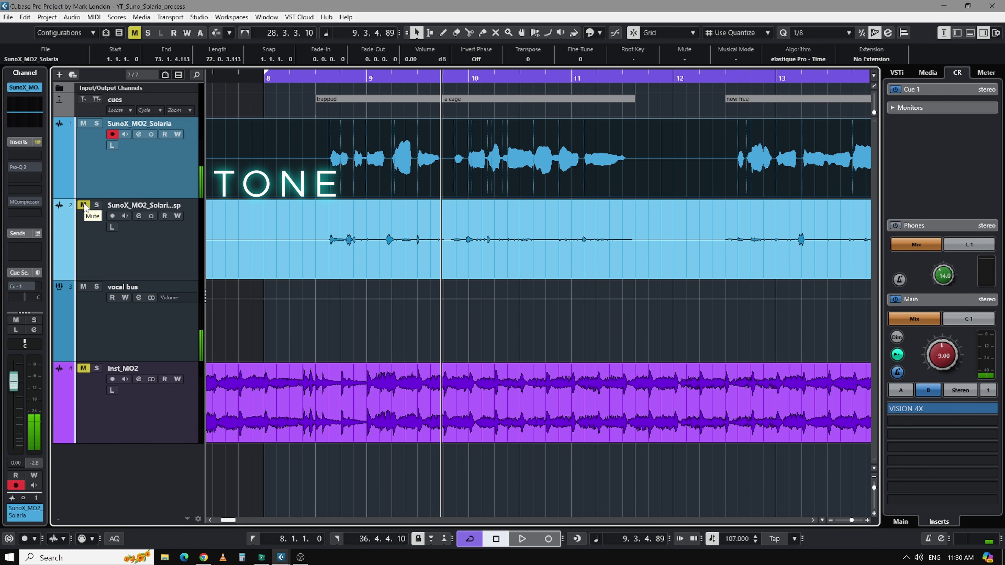
Step: Mute the SunoX_MO2_Solaria track and listen to the aspiration track alone from just before the "trapped" cue
{"action": "left_click", "coordinate": [83, 123]}
{"action": "left_click_drag", "start_coordinate": [318, 77], "coordinate": [316, 79]}
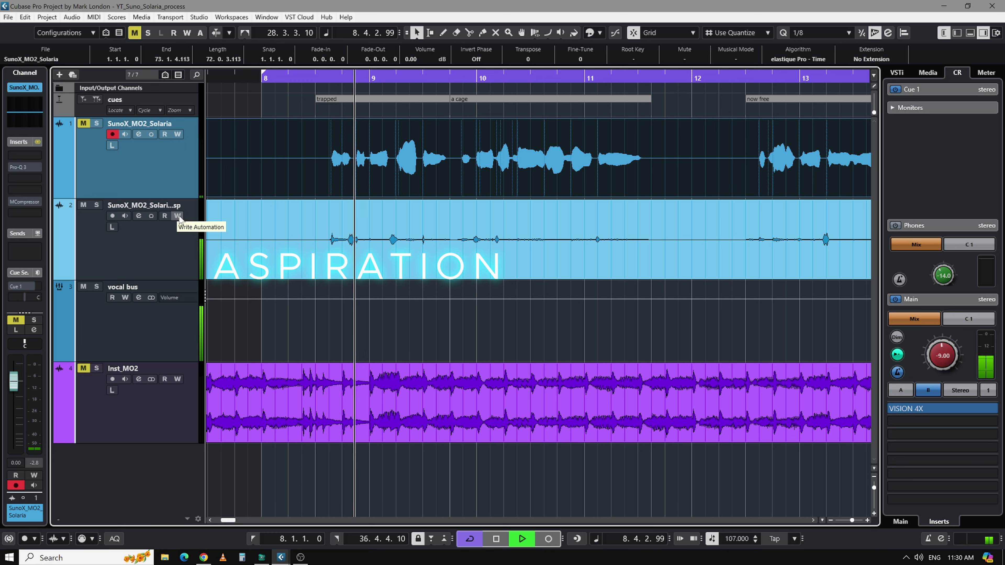
{"action": "key", "text": "space"}
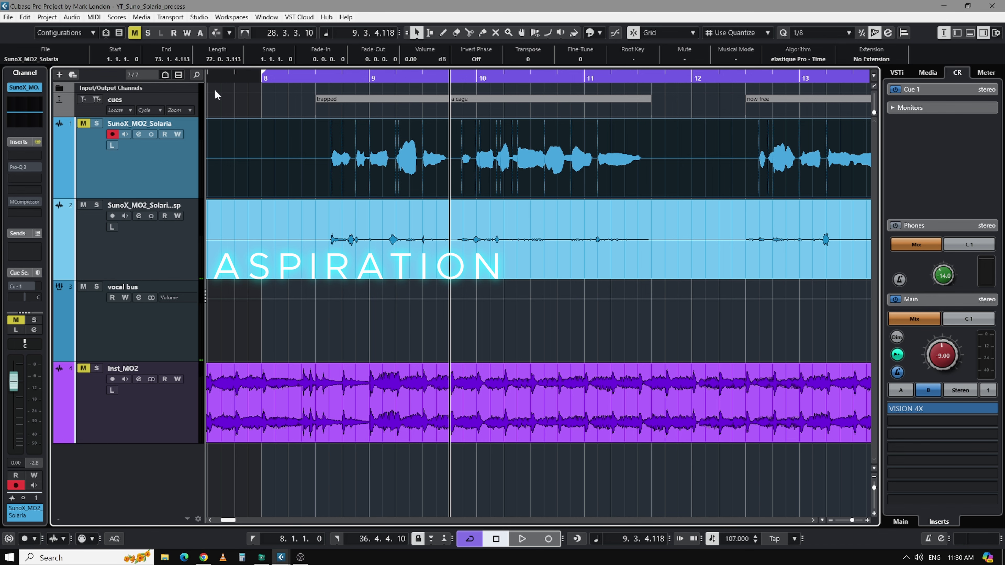
Step: Unmute SunoX_MO2_Solaria and listen to both vocal tracks together from position 8.2.3
{"action": "left_click", "coordinate": [312, 79]}
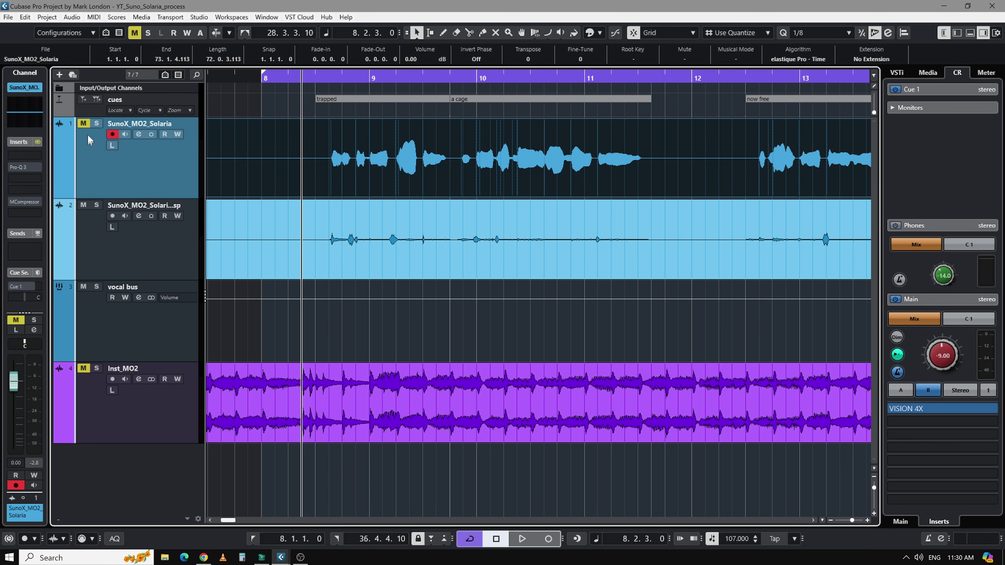
{"action": "key", "text": "space"}
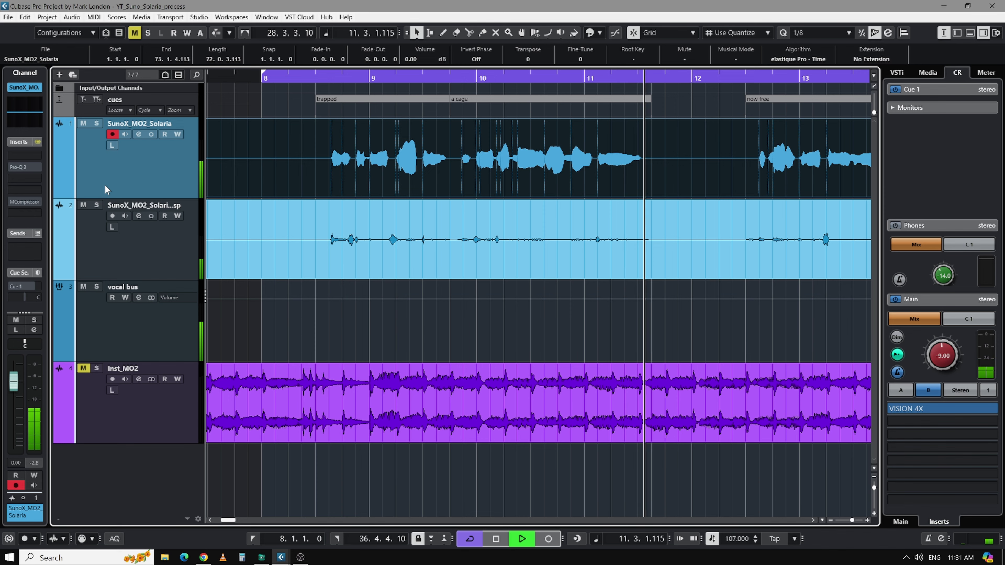
{"action": "key", "text": "space"}
Step: Select the "trapped" cue marker and look over the cues along the vocal from "trapped" to "doubts & sorrow"
{"action": "left_click", "coordinate": [328, 99]}
{"action": "key", "text": "KP_1"}
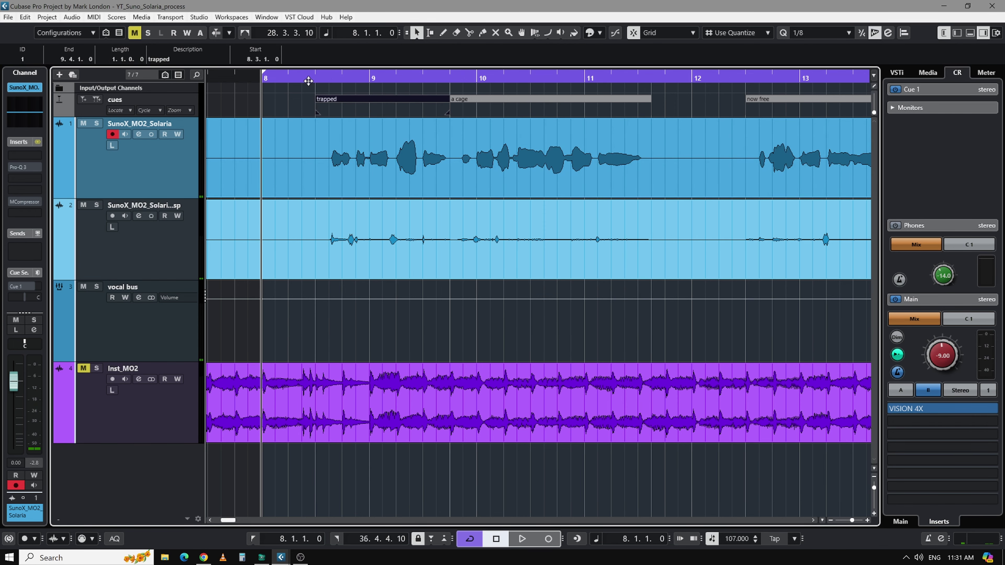
{"action": "left_click_drag", "start_coordinate": [308, 81], "coordinate": [307, 82]}
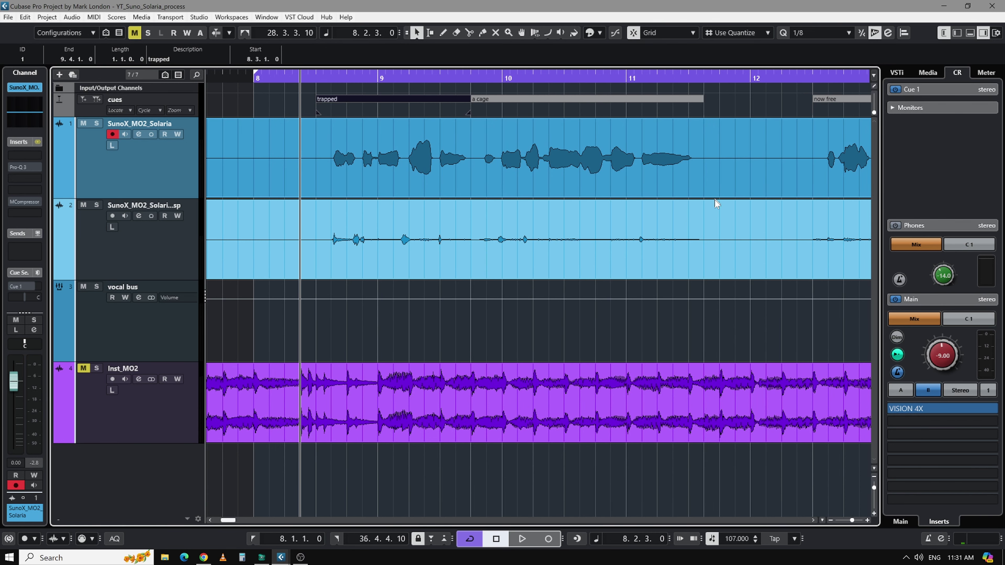
{"action": "scroll", "coordinate": [384, 201], "scroll_direction": "right", "scroll_amount": 5}
{"action": "scroll", "coordinate": [699, 216], "scroll_direction": "right", "scroll_amount": 8}
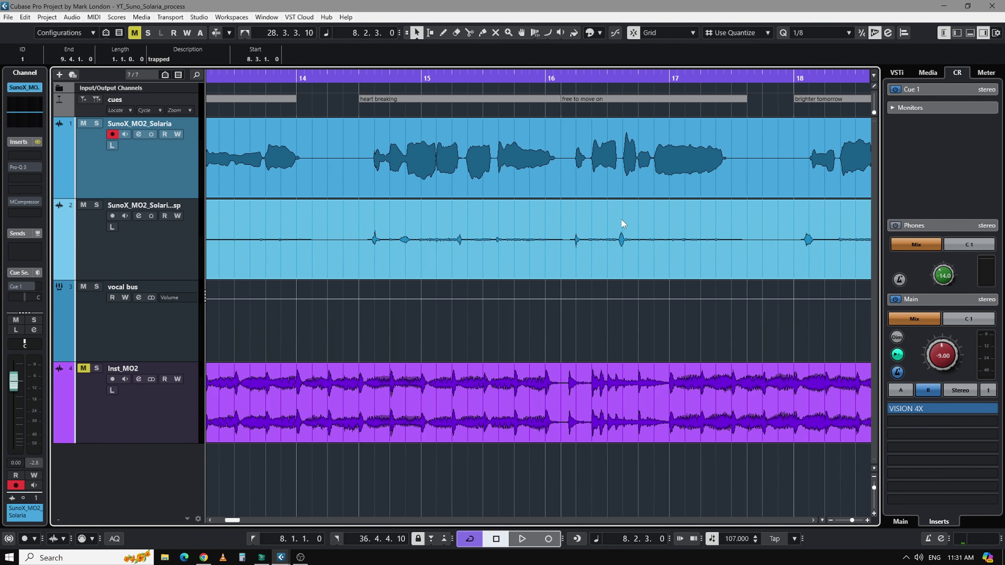
{"action": "scroll", "coordinate": [706, 218], "scroll_direction": "left", "scroll_amount": 6}
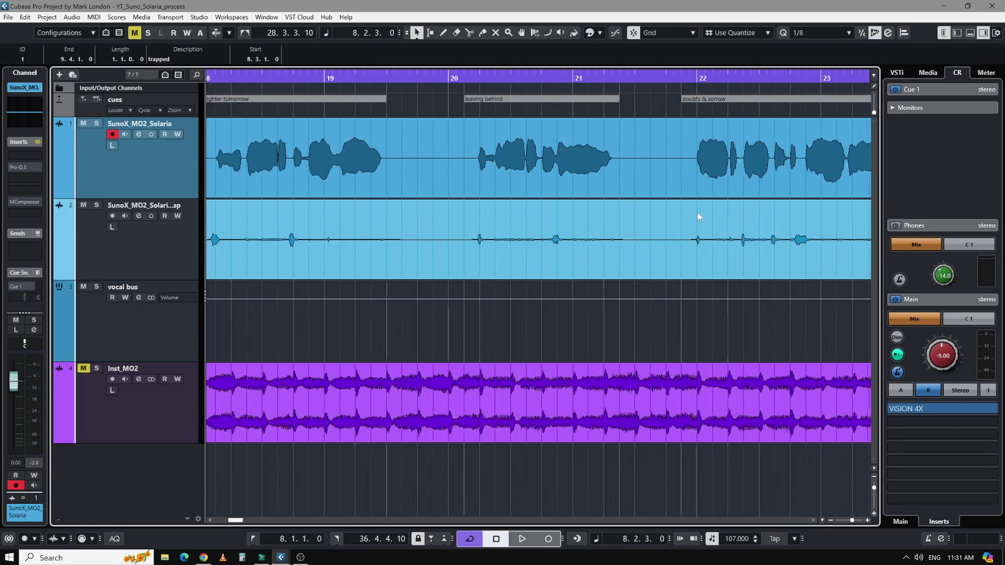
{"action": "scroll", "coordinate": [624, 211], "scroll_direction": "left", "scroll_amount": 6}
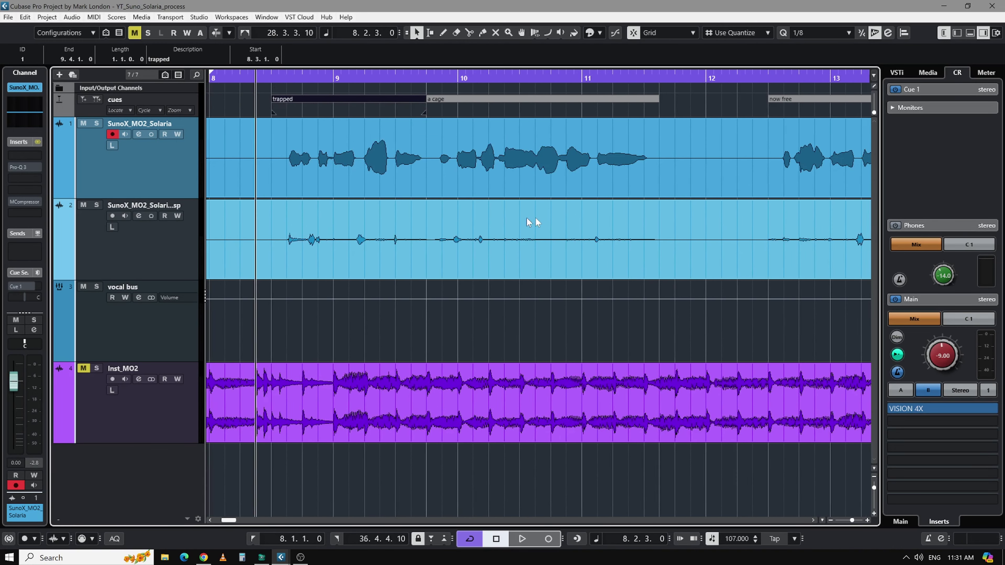
Step: Set the cycle range to 8.3.3–9.4.1 over the "trapped" phrase, listen to it looping, and return to its start
{"action": "left_click_drag", "start_coordinate": [282, 79], "coordinate": [282, 90]}
{"action": "scroll", "coordinate": [497, 173], "scroll_direction": "right", "scroll_amount": 3}
{"action": "scroll", "coordinate": [332, 151], "scroll_direction": "left", "scroll_amount": 1}
{"action": "scroll", "coordinate": [293, 160], "scroll_direction": "left", "scroll_amount": 1}
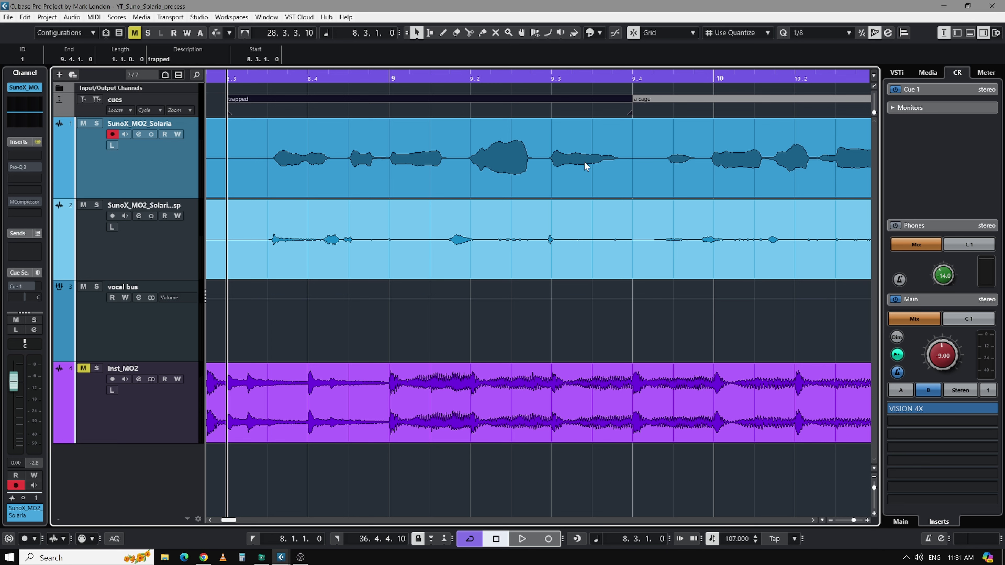
{"action": "left_click", "coordinate": [628, 79], "text": "alt"}
{"action": "key", "text": "space"}
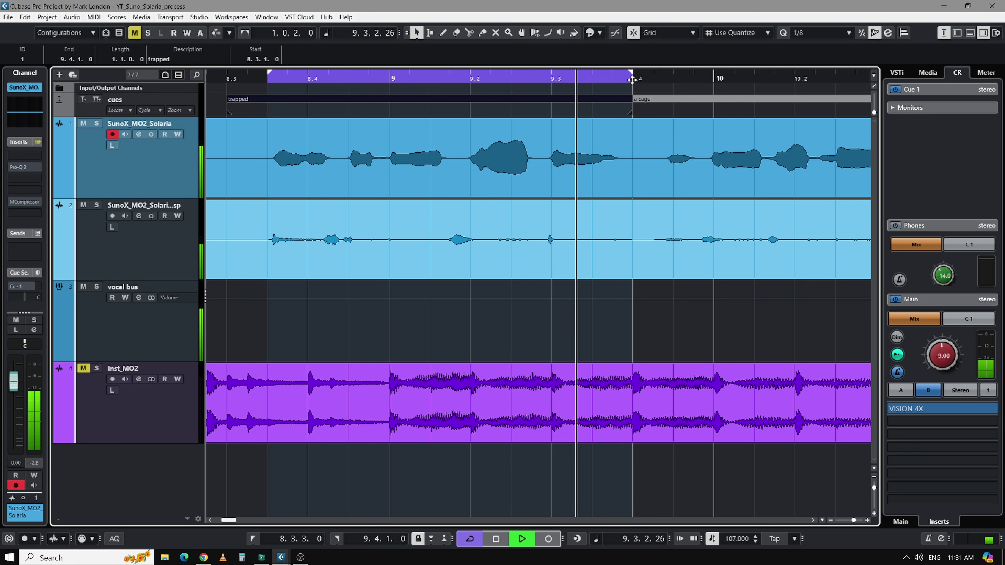
{"action": "key", "text": "space"}
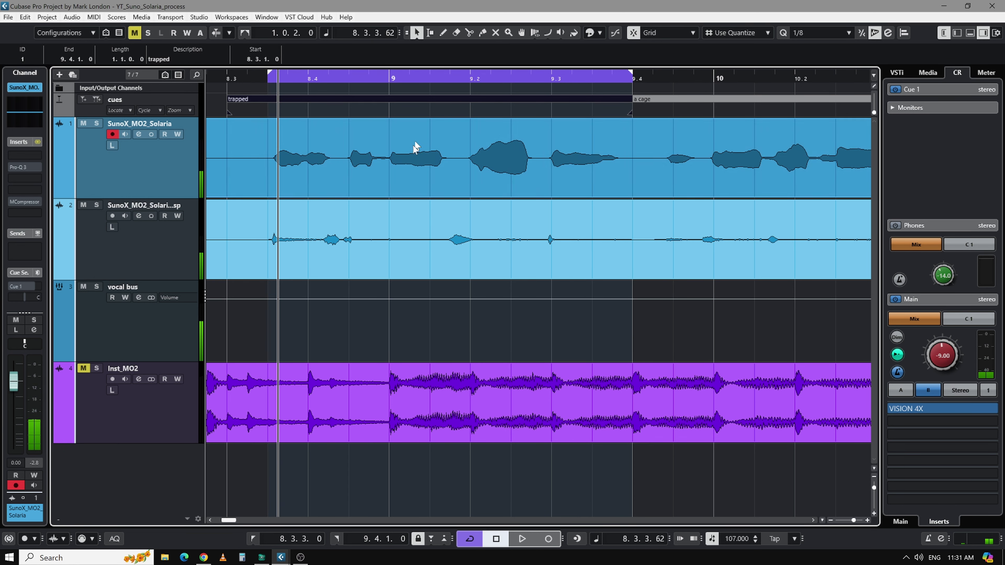
{"action": "key", "text": "KP_1"}
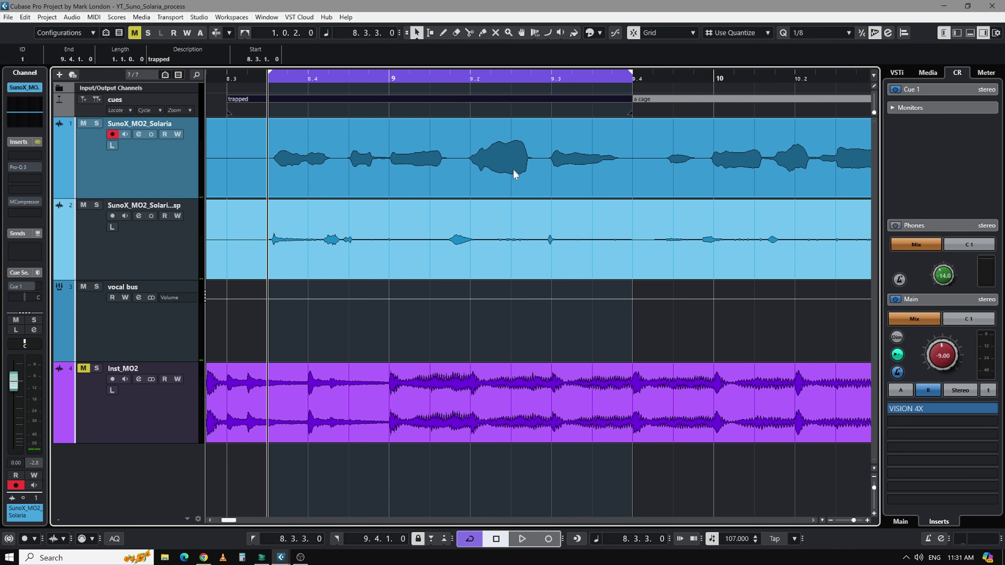
Step: Open the VISION 4X analyzer in the Control Room inserts and examine the looping phrase's spectrum, starting and stopping playback at different notes
{"action": "left_click", "coordinate": [905, 408]}
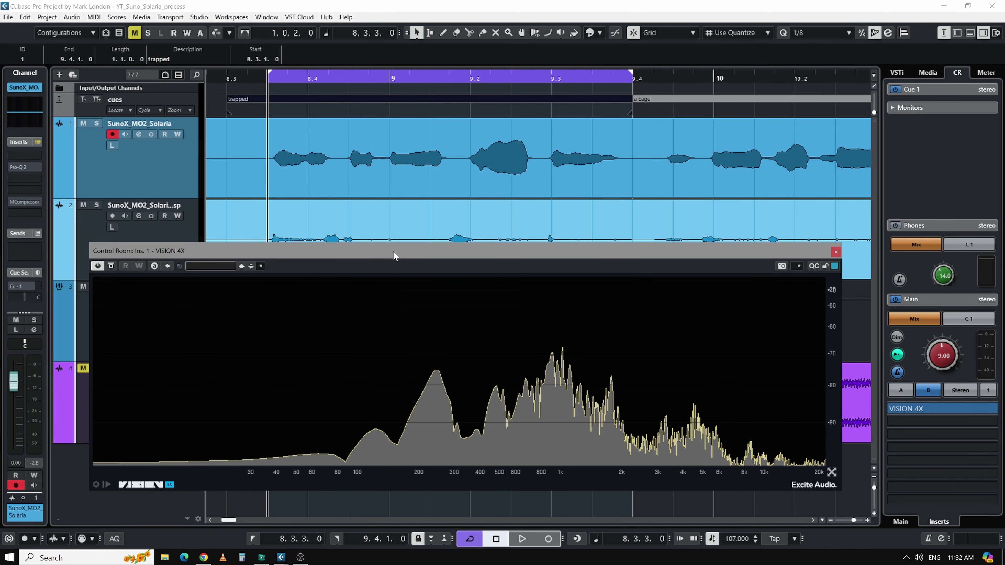
{"action": "key", "text": "space"}
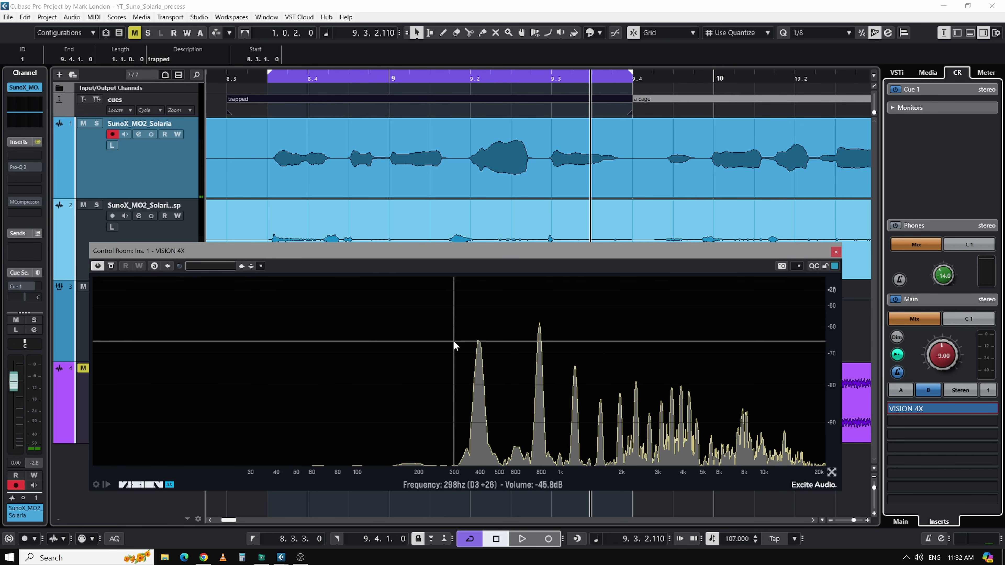
{"action": "key", "text": "space"}
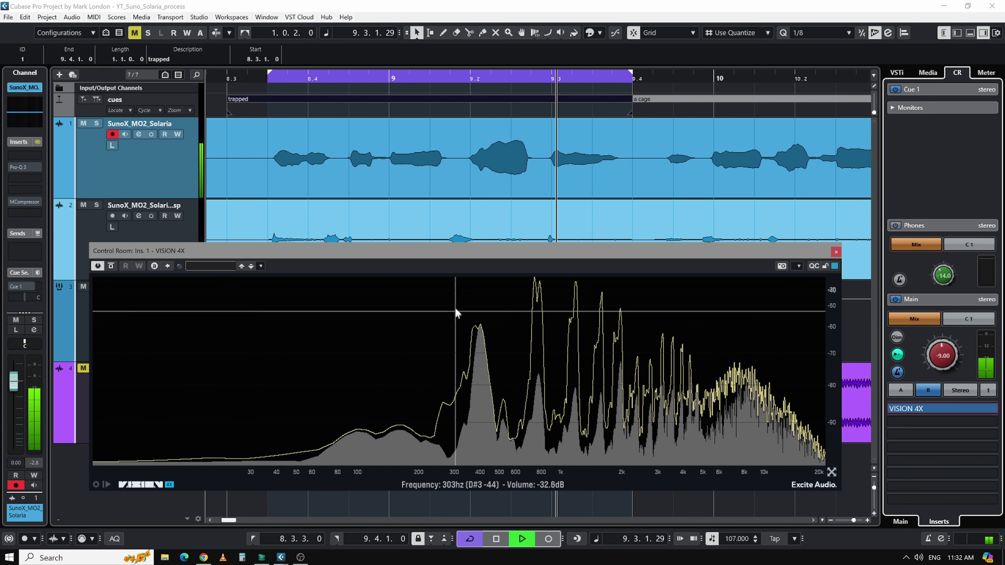
{"action": "key", "text": "space"}
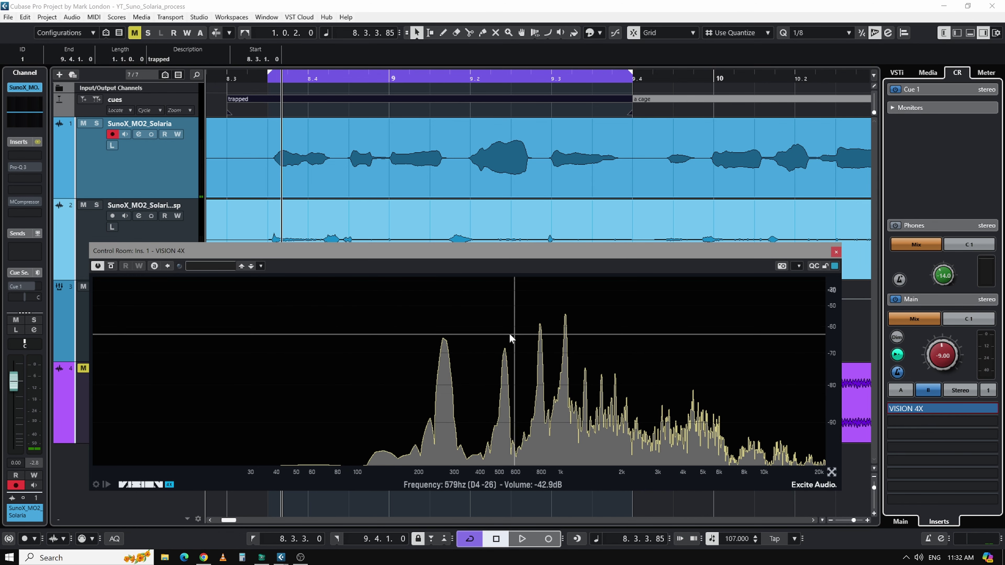
{"action": "key", "text": "space"}
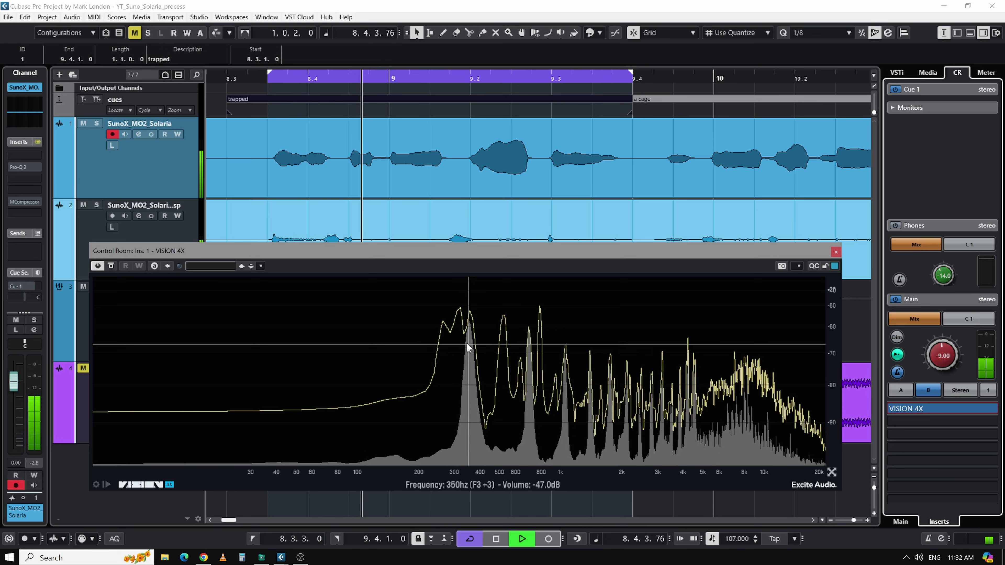
{"action": "key", "text": "space"}
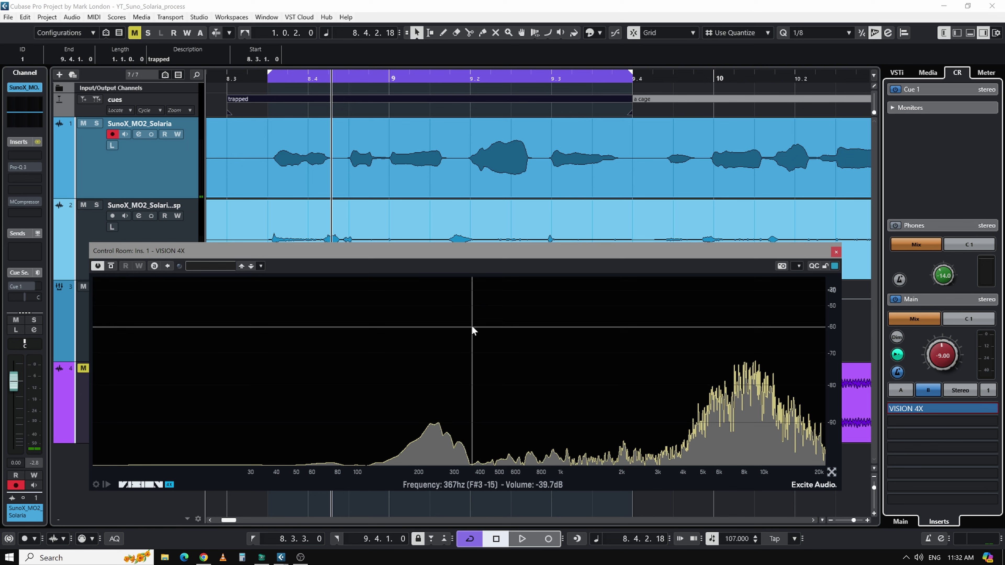
{"action": "key", "text": "space"}
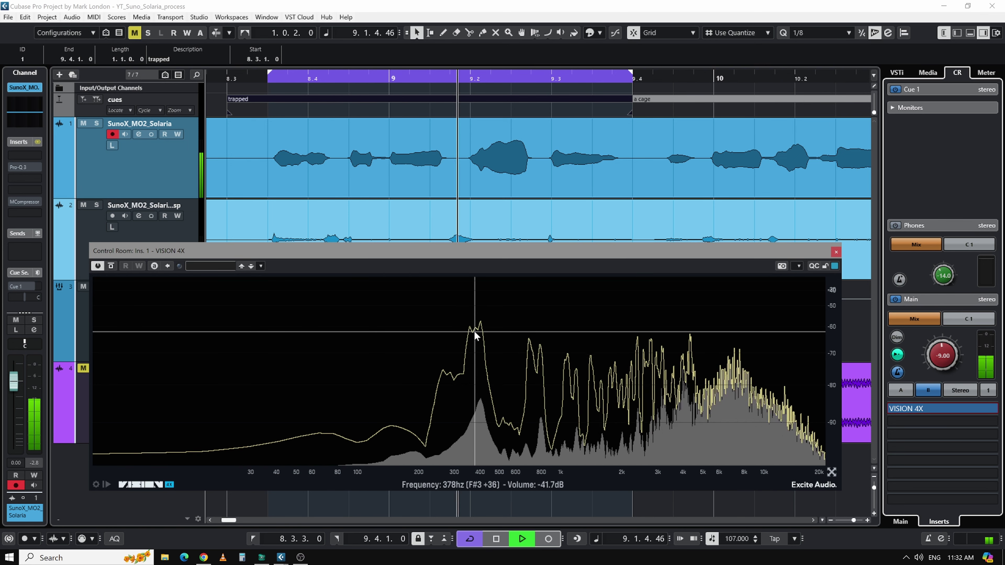
{"action": "key", "text": "space"}
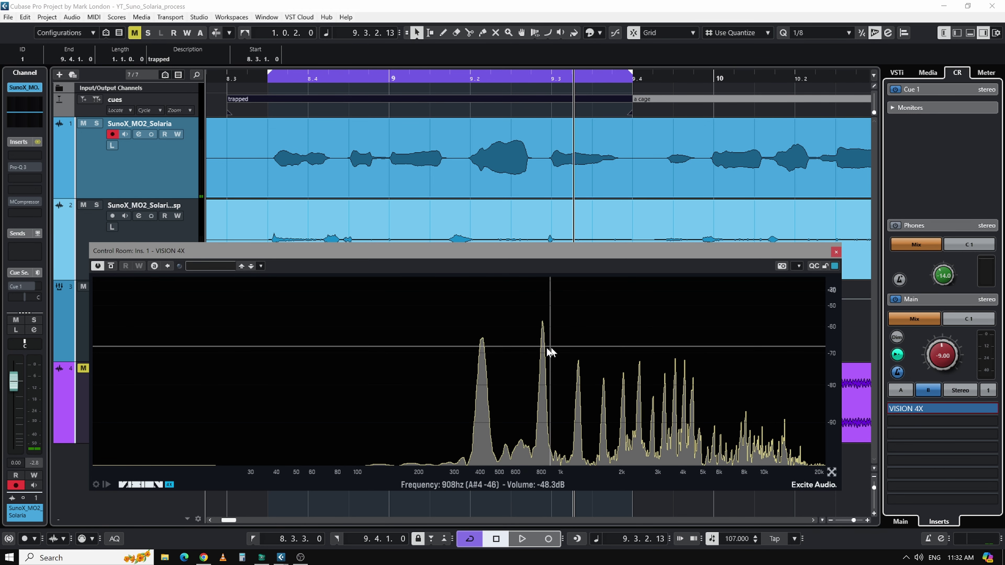
Step: Narrow the cycle range to 9.1.4.88–9.2.3.93 around the loudest note and play it to check its spectrum
{"action": "left_click_drag", "start_coordinate": [465, 82], "coordinate": [528, 83]}
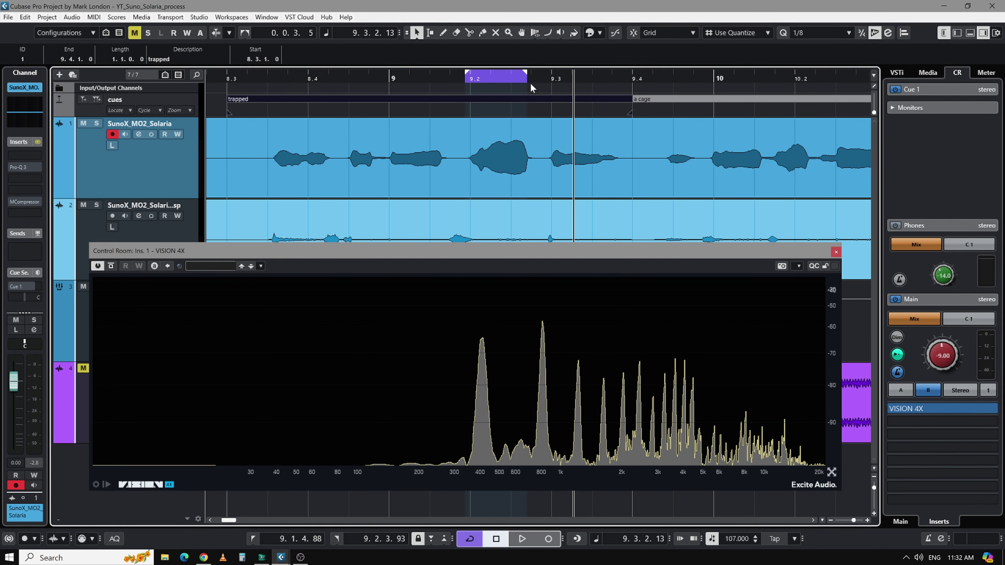
{"action": "key", "text": "space"}
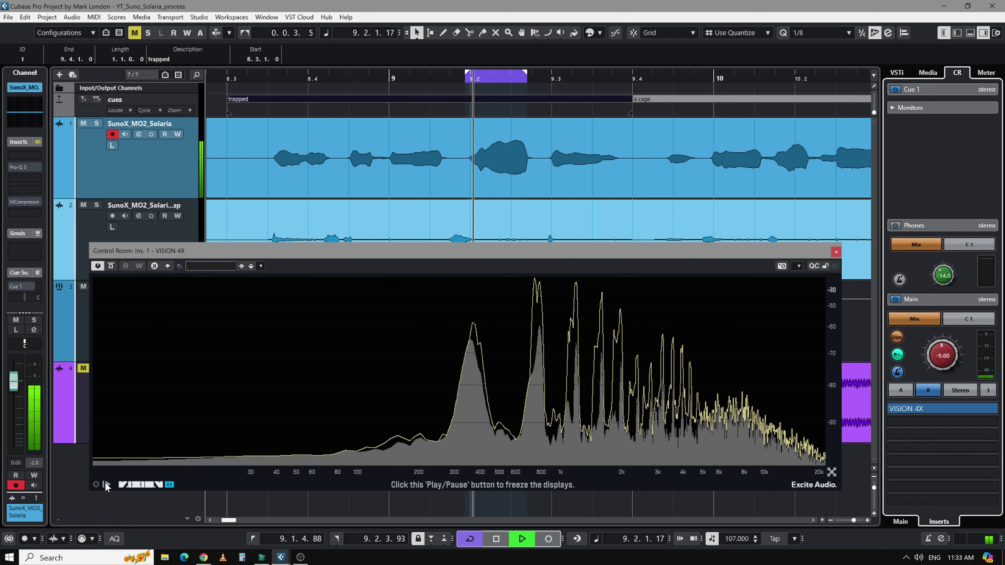
{"action": "key", "text": "space"}
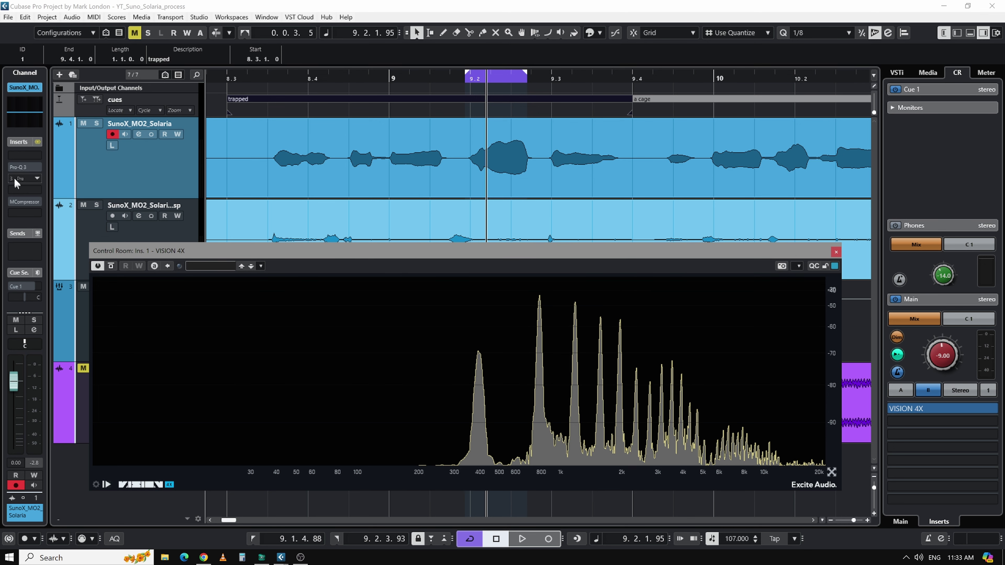
Step: Open Pro-Q 3 on the SunoX_MO2_Solaria track and add a bell band at 1250 Hz
{"action": "left_click", "coordinate": [11, 168]}
{"action": "left_click", "coordinate": [24, 168]}
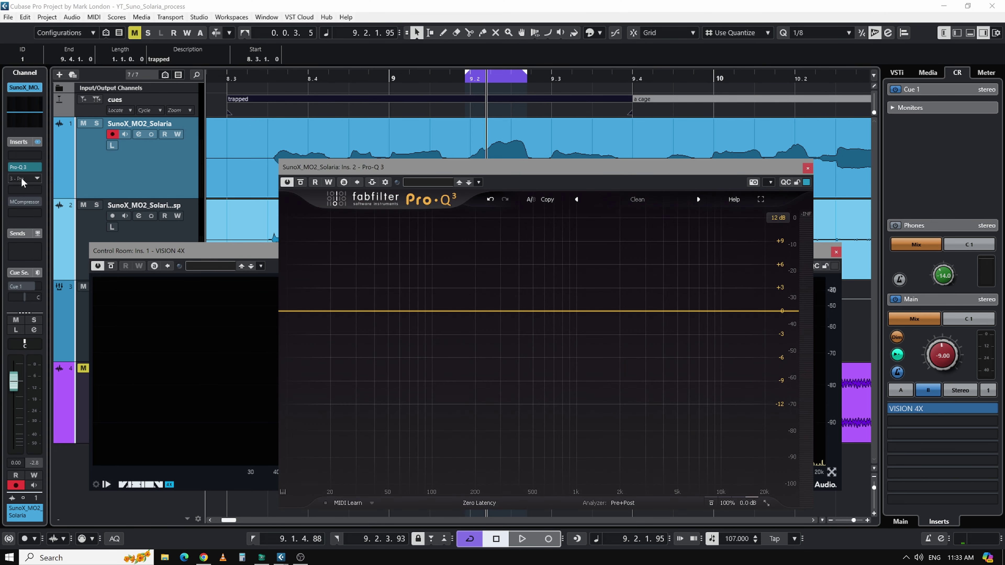
{"action": "left_click_drag", "start_coordinate": [503, 169], "coordinate": [481, 126]}
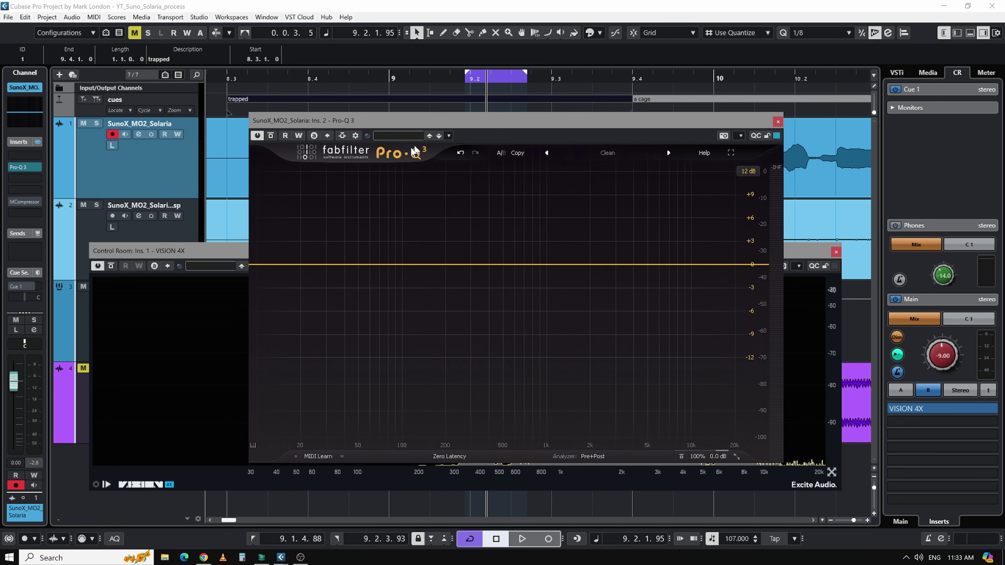
{"action": "left_click", "coordinate": [508, 266]}
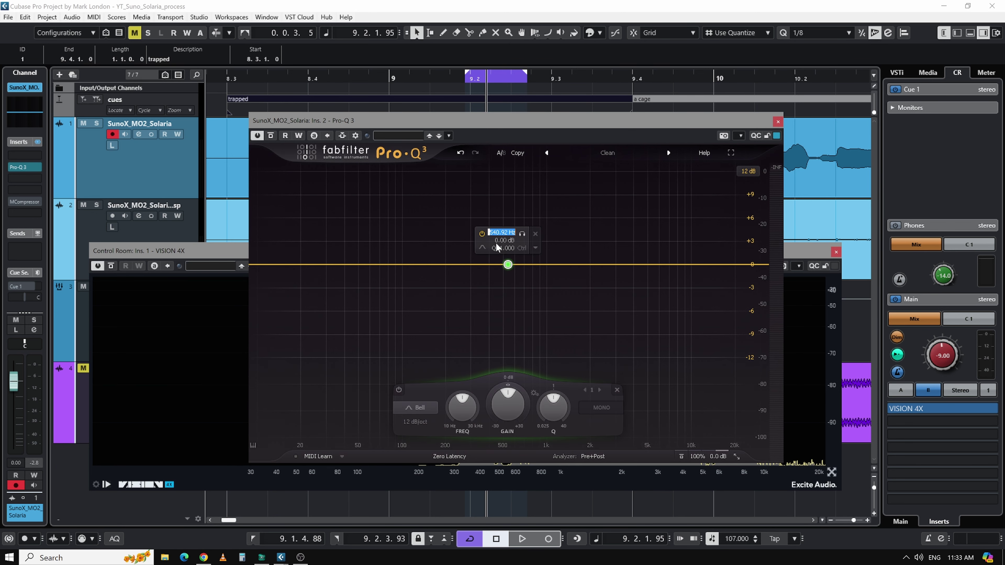
{"action": "key", "text": "Return"}
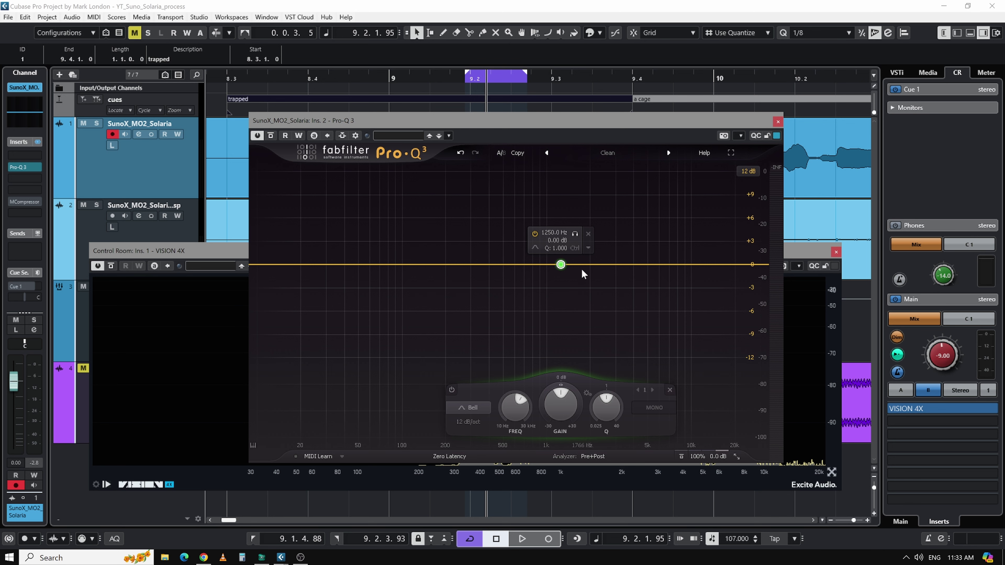
Step: Make the 1250 Hz band dynamic with a 24 dB/oct slope and a downward dynamic range of about 2.5 dB
{"action": "left_click", "coordinate": [589, 248]}
{"action": "left_click", "coordinate": [649, 285]}
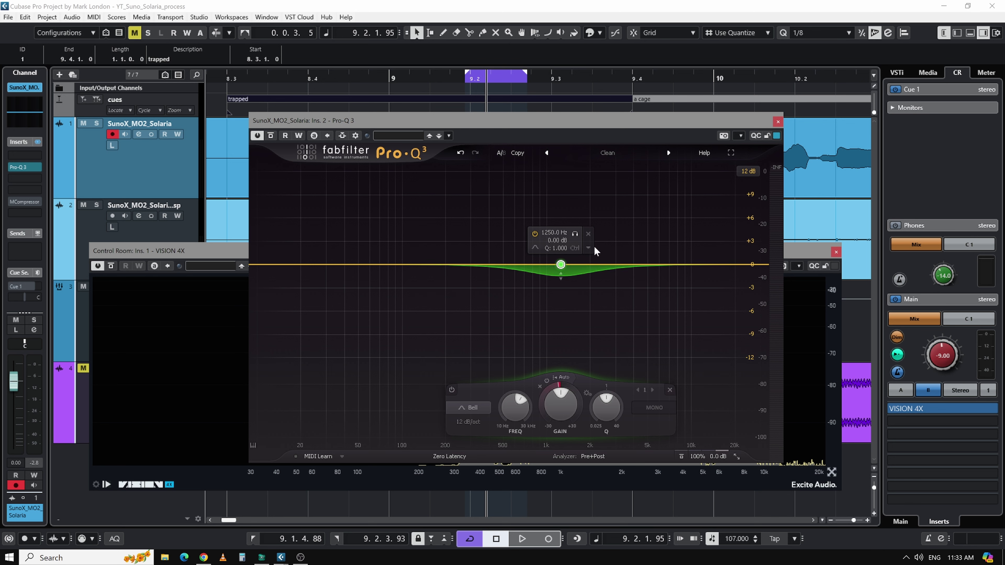
{"action": "left_click", "coordinate": [589, 248]}
{"action": "mouse_move", "coordinate": [652, 321]}
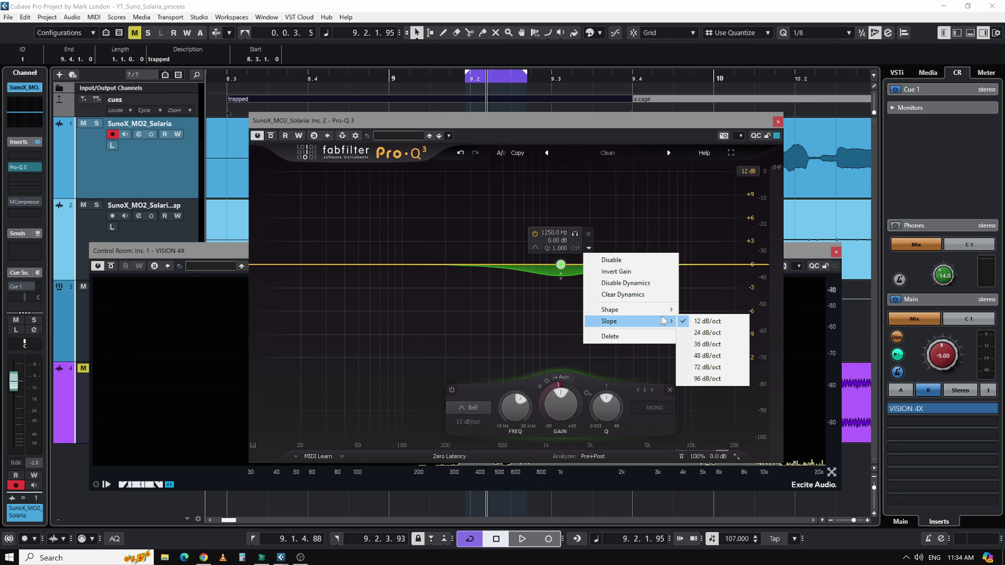
{"action": "left_click", "coordinate": [701, 334]}
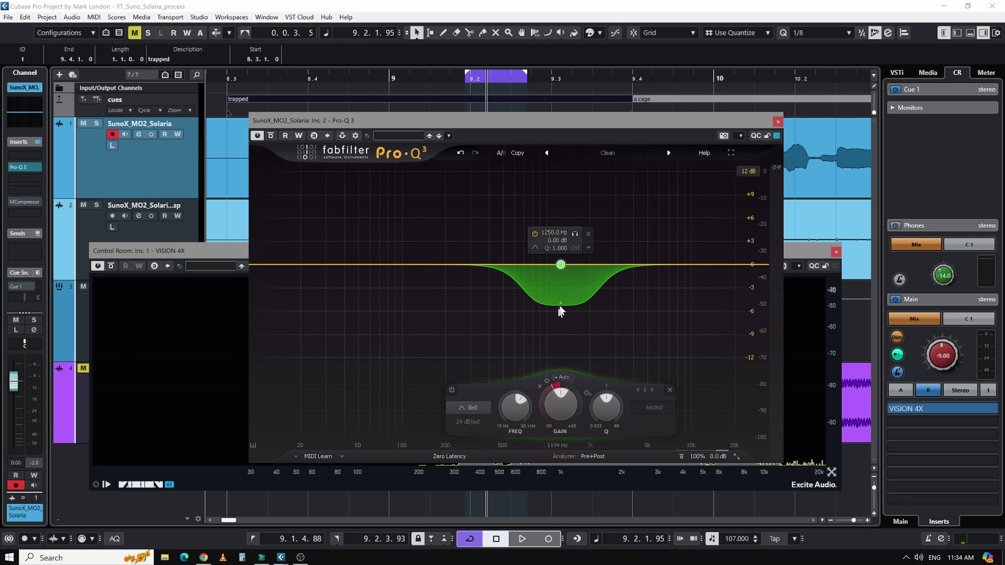
{"action": "left_click_drag", "start_coordinate": [564, 301], "coordinate": [563, 284]}
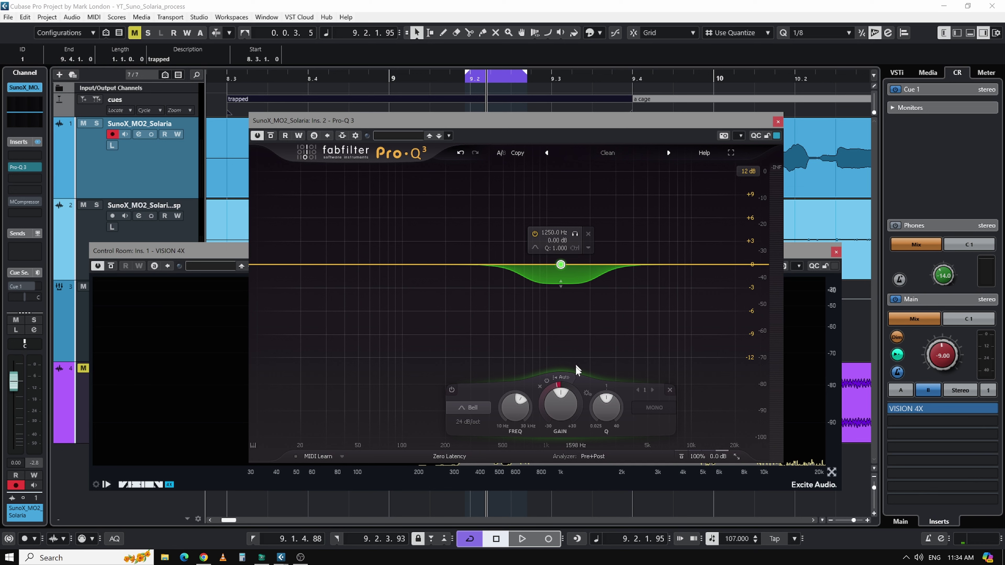
Step: Try widening the 1250 Hz band to a Q of 0.636 while the looped note plays
{"action": "scroll", "coordinate": [608, 418], "scroll_direction": "down", "scroll_amount": 1}
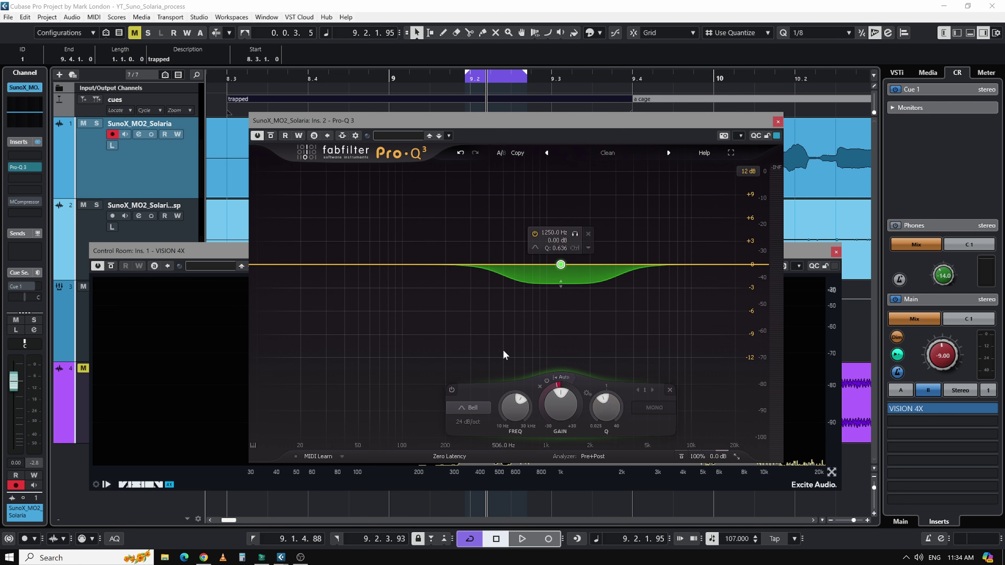
{"action": "key", "text": "space"}
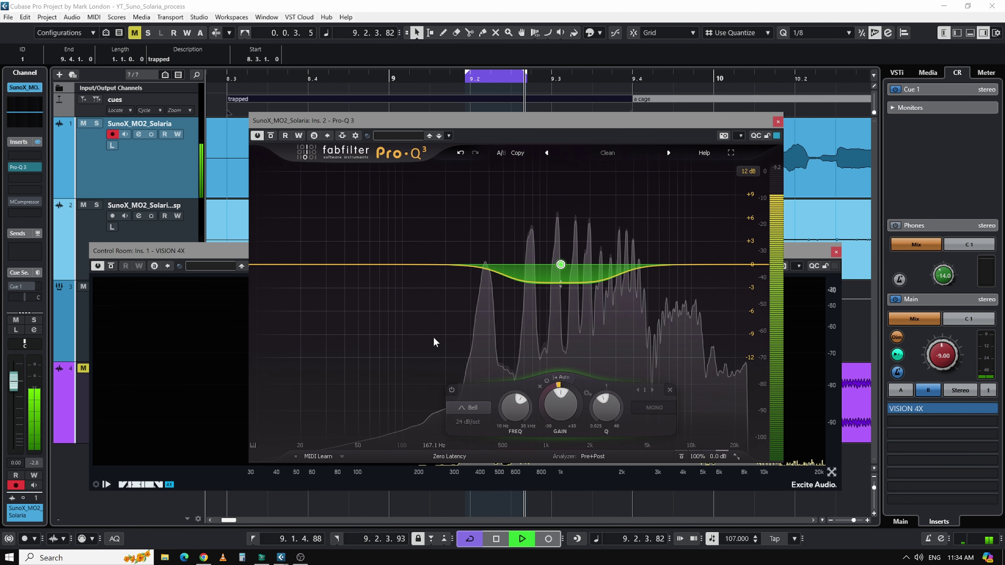
{"action": "mouse_move", "coordinate": [535, 279]}
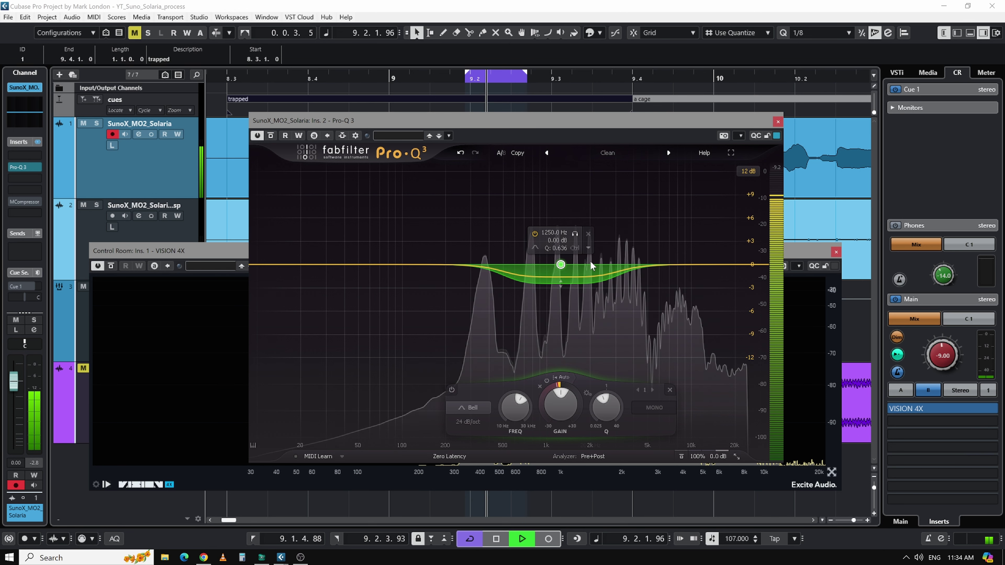
{"action": "mouse_move", "coordinate": [608, 410]}
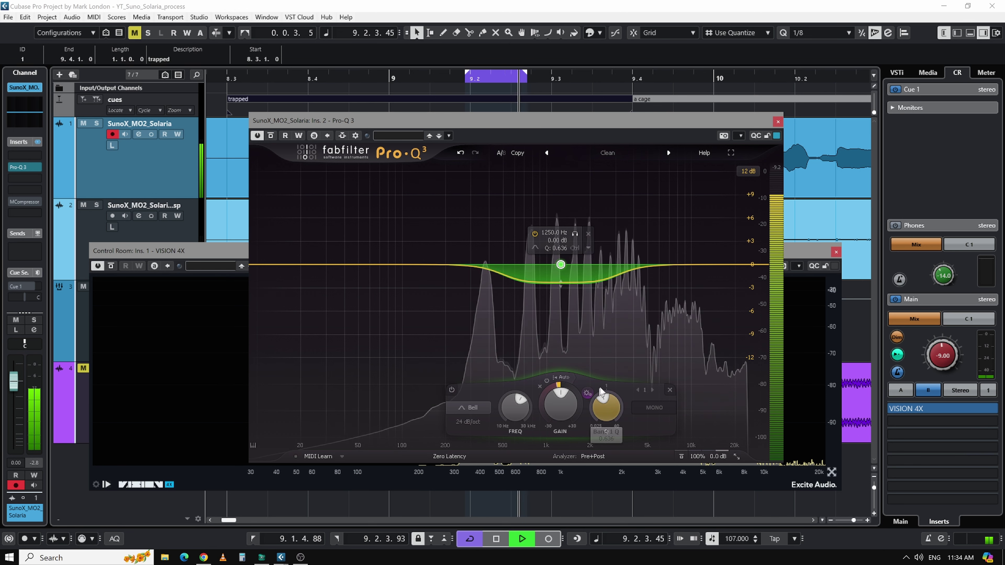
{"action": "double_click", "coordinate": [607, 412]}
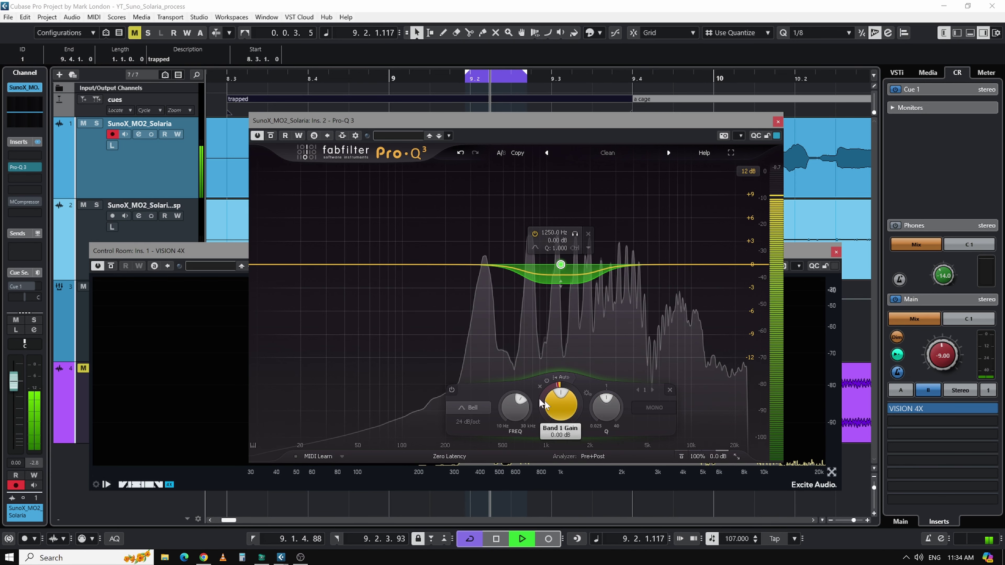
Step: Shift the dynamic bell band to about 1279 Hz and deepen its downward dynamic range to about 6 dB during playback
{"action": "left_click_drag", "start_coordinate": [514, 406], "coordinate": [510, 414]}
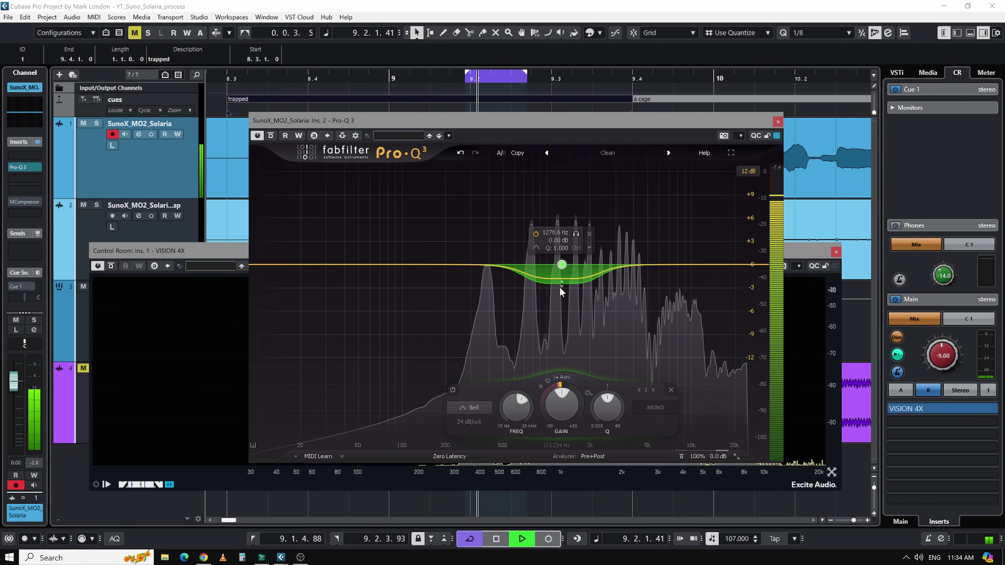
{"action": "left_click_drag", "start_coordinate": [561, 282], "coordinate": [562, 312]}
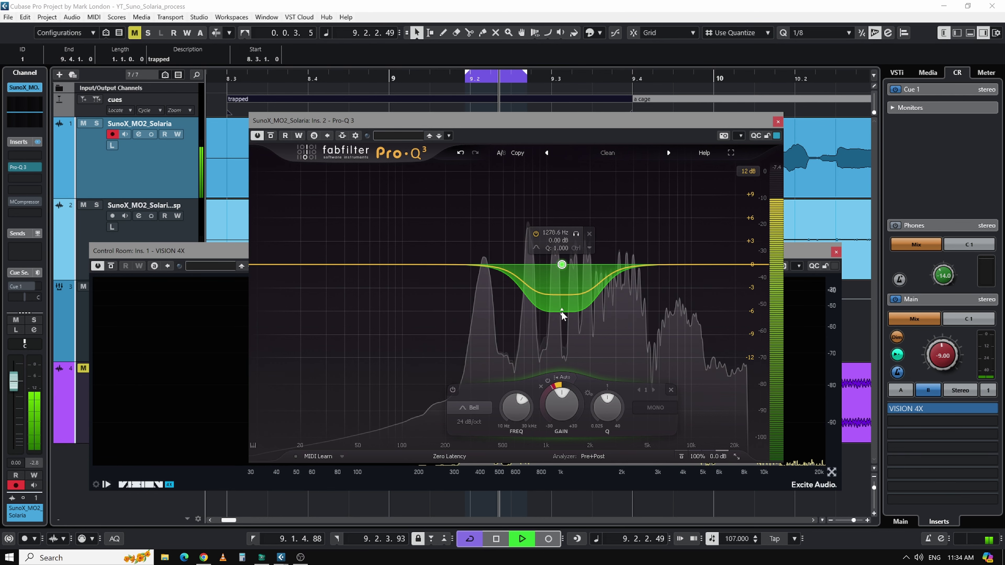
{"action": "key", "text": "space"}
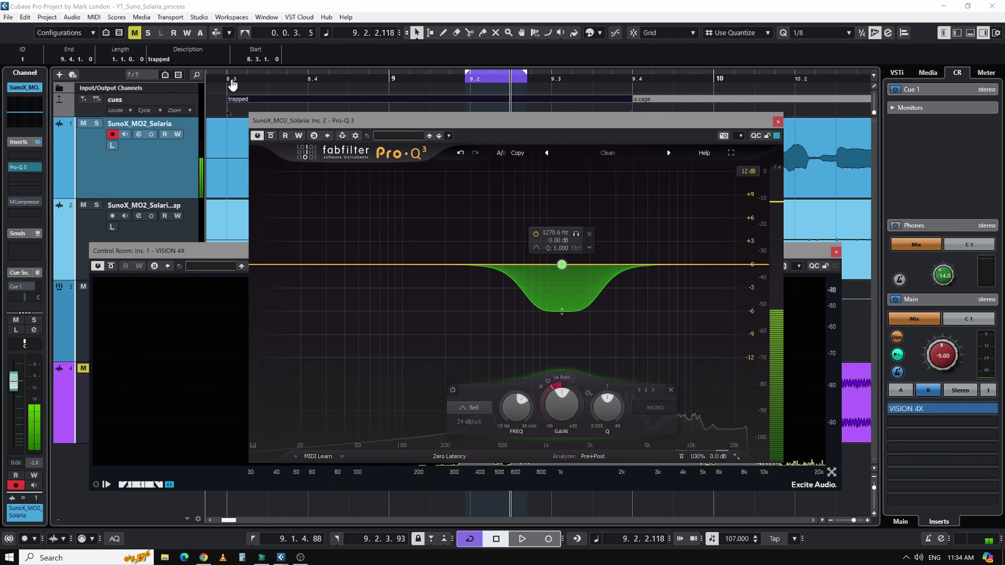
Step: Play the full "trapped" phrase in a loop and compare the vocal with Pro-Q 3 bypassed and active
{"action": "key", "text": "space"}
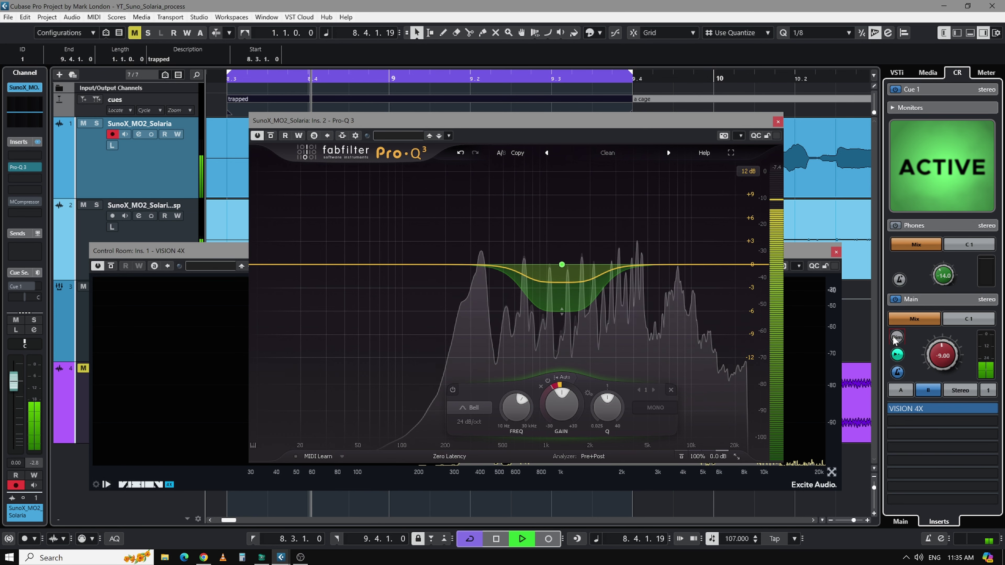
{"action": "left_click", "coordinate": [271, 136]}
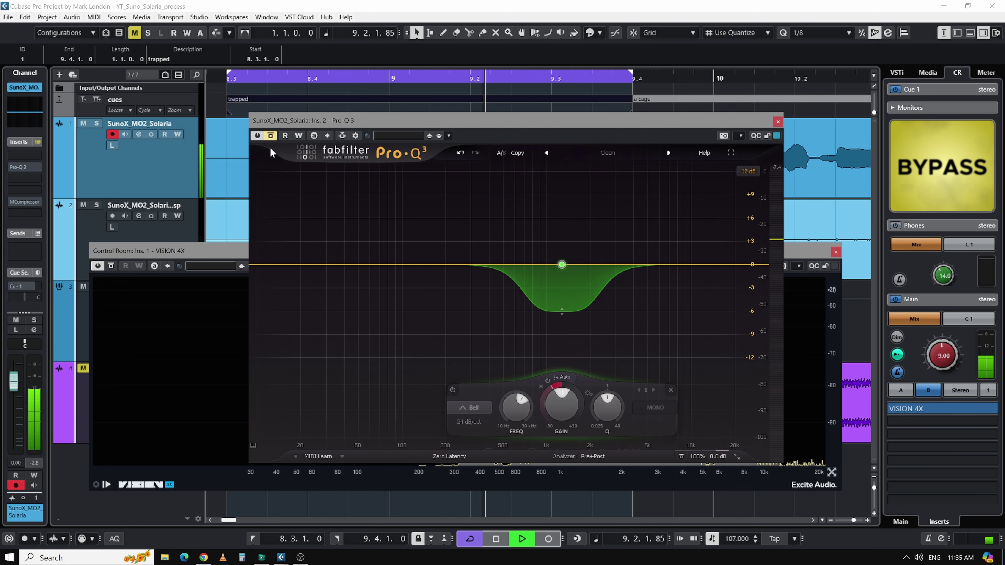
{"action": "left_click", "coordinate": [270, 135]}
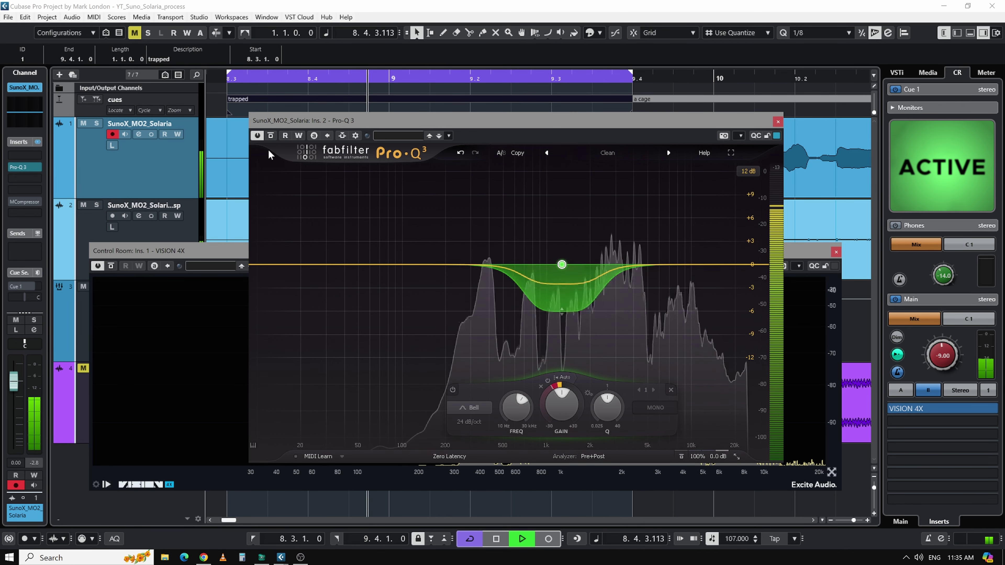
{"action": "key", "text": "space"}
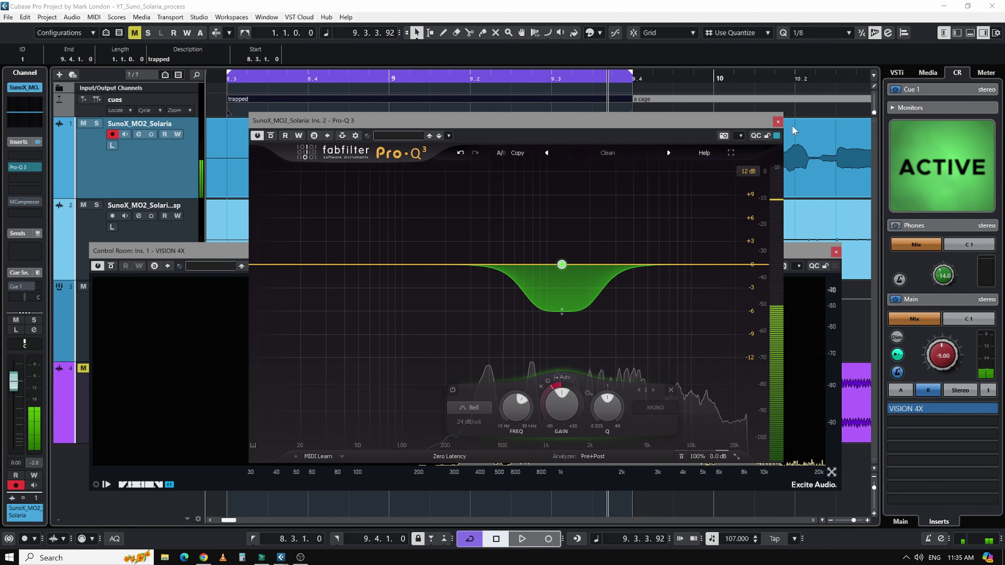
Step: Close Pro-Q 3, set the cycle range to 8.4.4.51–9.1.3.90 and play that note to examine its spectrum in VISION 4X
{"action": "left_click", "coordinate": [778, 121]}
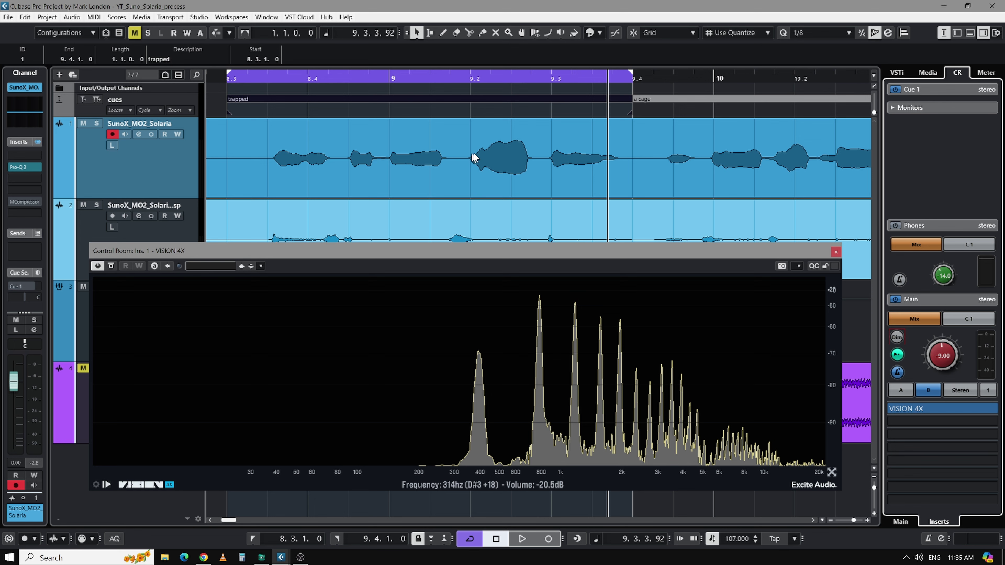
{"action": "left_click_drag", "start_coordinate": [378, 74], "coordinate": [445, 75]}
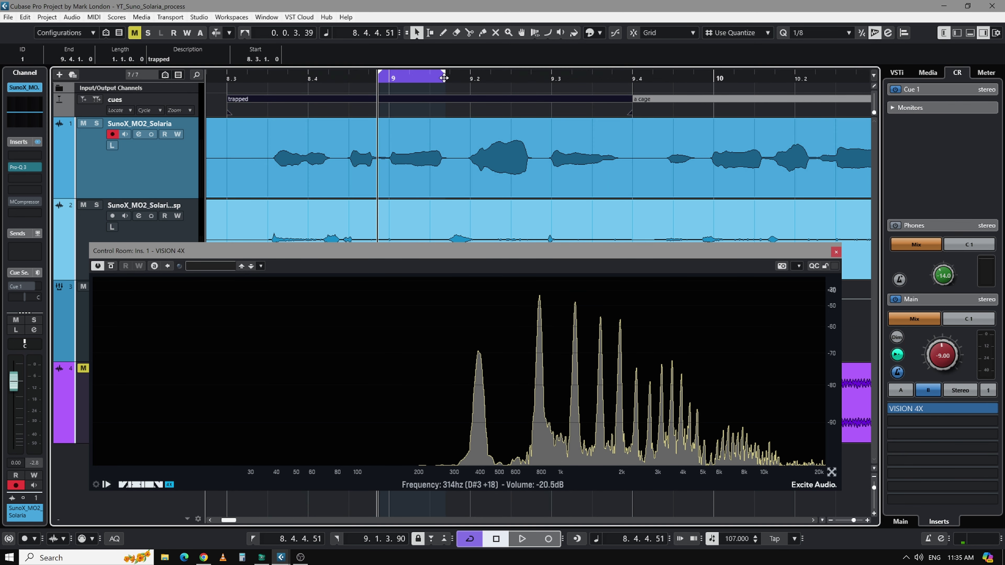
{"action": "left_click_drag", "start_coordinate": [463, 251], "coordinate": [466, 253]}
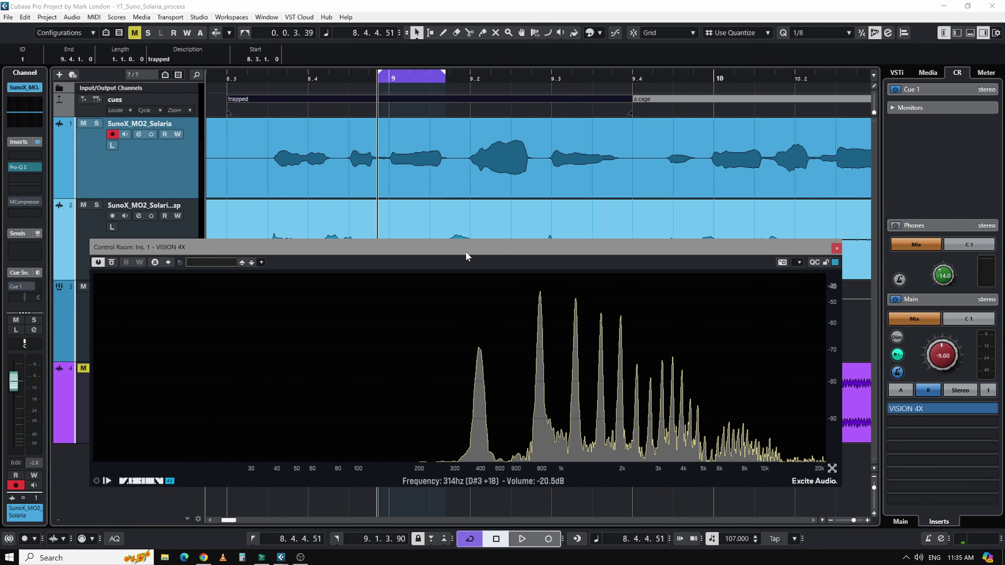
{"action": "key", "text": "space"}
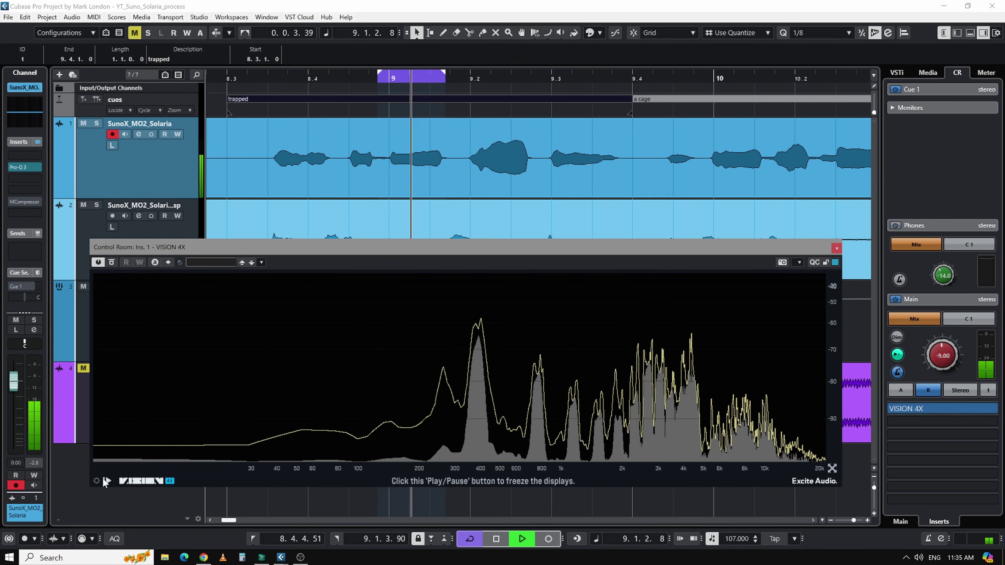
{"action": "key", "text": "space"}
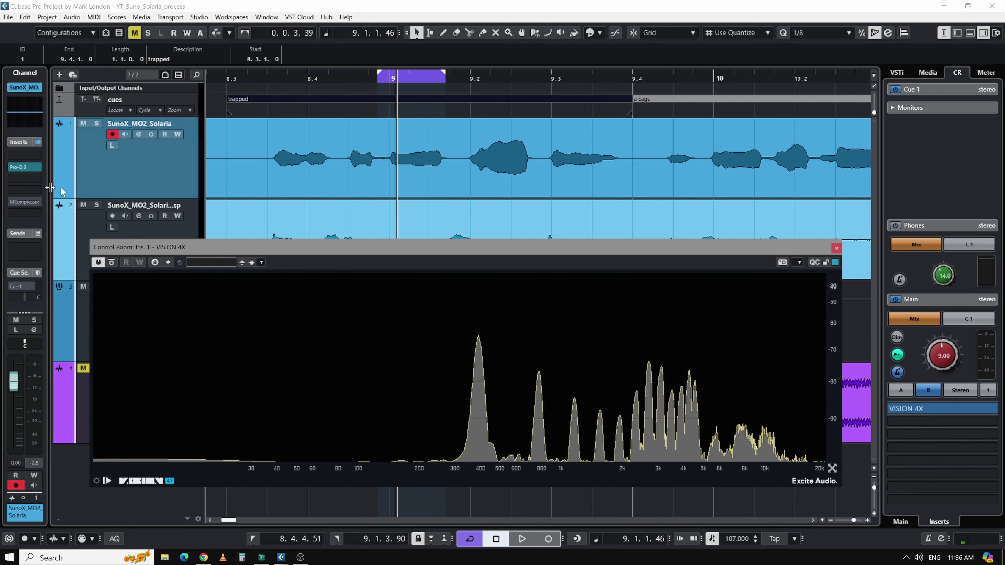
Step: Reopen Pro-Q 3 on the Solaria track and add a second bell band at 3300 Hz, checking the harsh region against the analyzer
{"action": "left_click", "coordinate": [24, 166]}
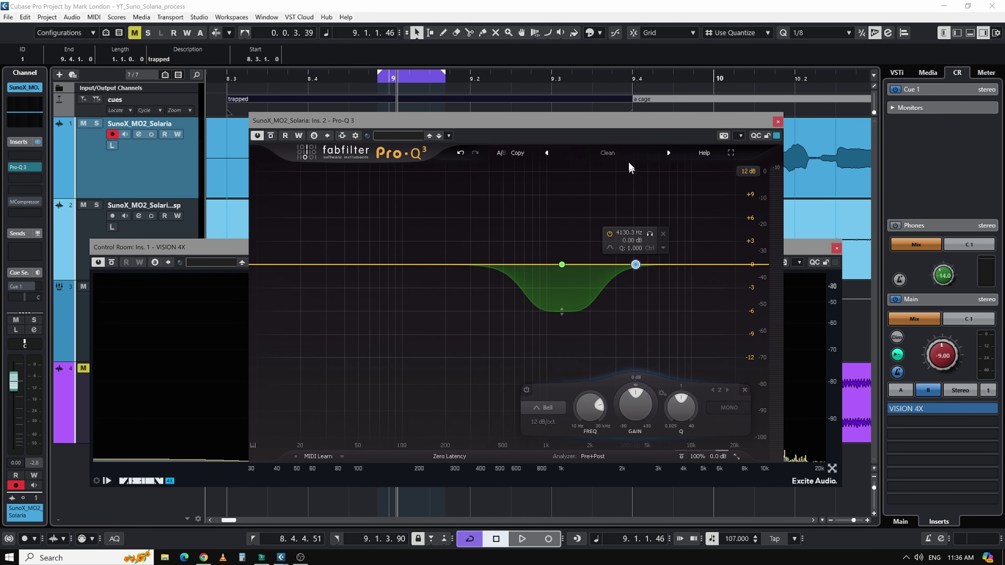
{"action": "left_click", "coordinate": [224, 248]}
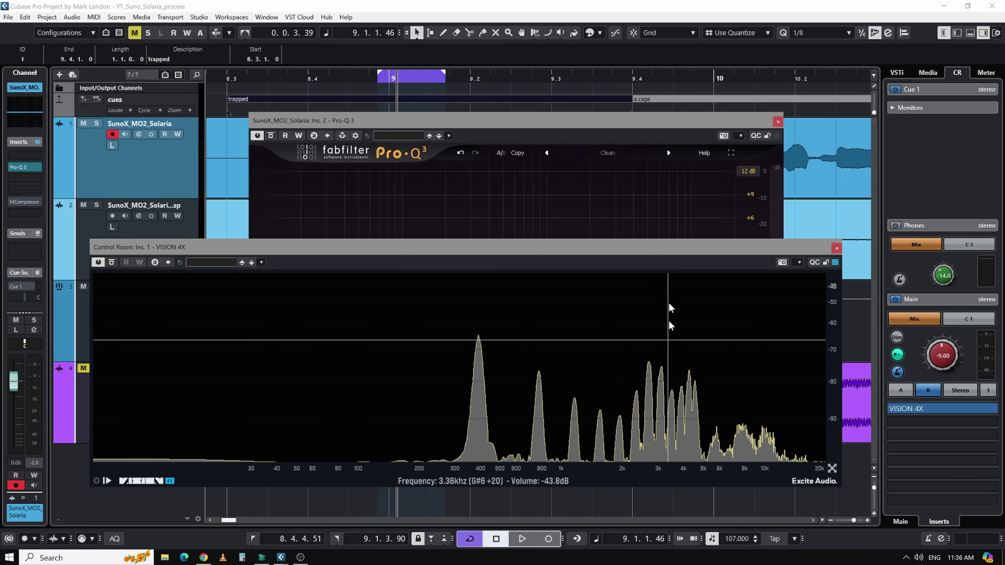
{"action": "left_click", "coordinate": [534, 123]}
{"action": "double_click", "coordinate": [632, 232]}
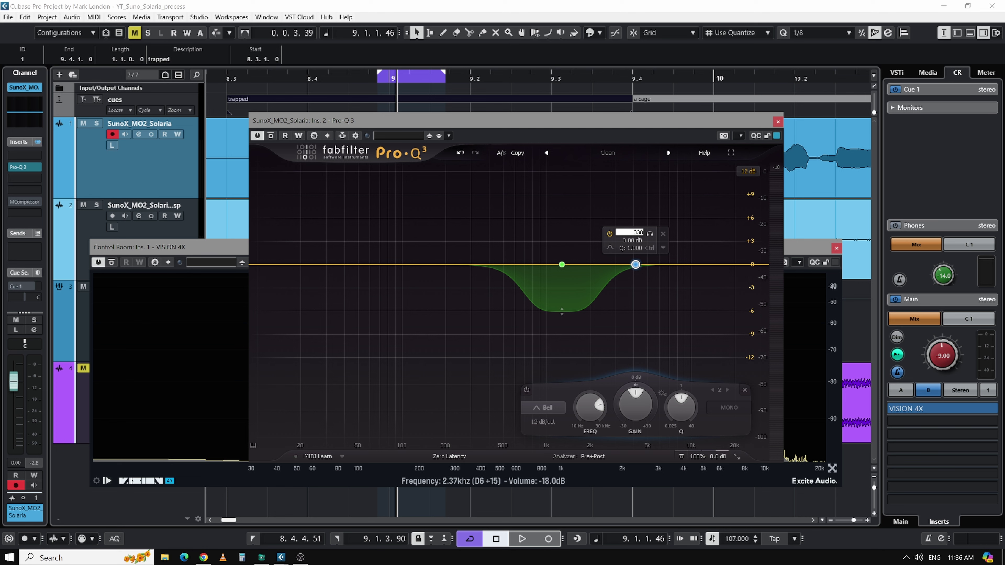
{"action": "key", "text": "Return"}
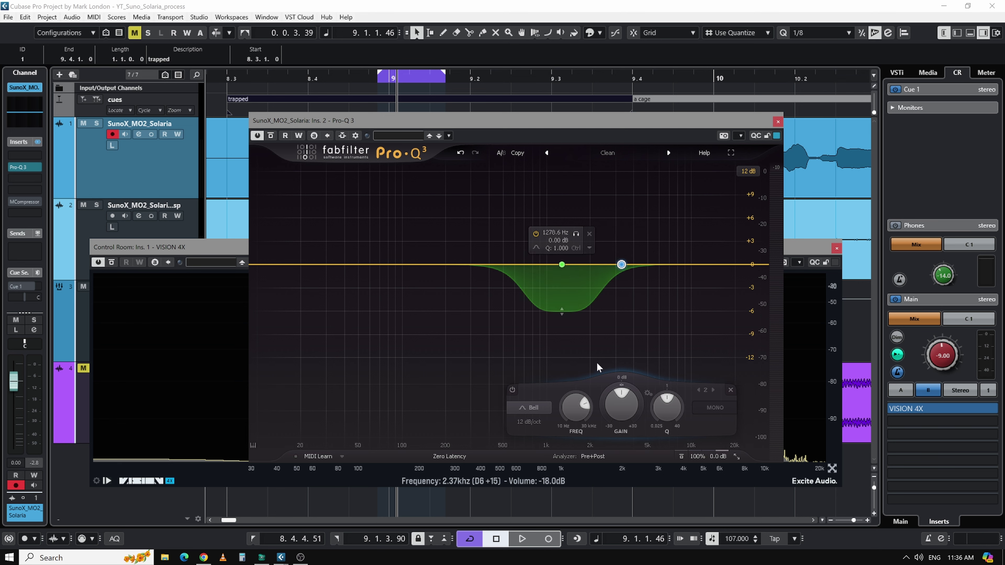
Step: Make the 3300 Hz band dynamic with a 24 dB/oct slope and a downward dynamic range of about 6 dB
{"action": "left_click_drag", "start_coordinate": [612, 391], "coordinate": [607, 432]}
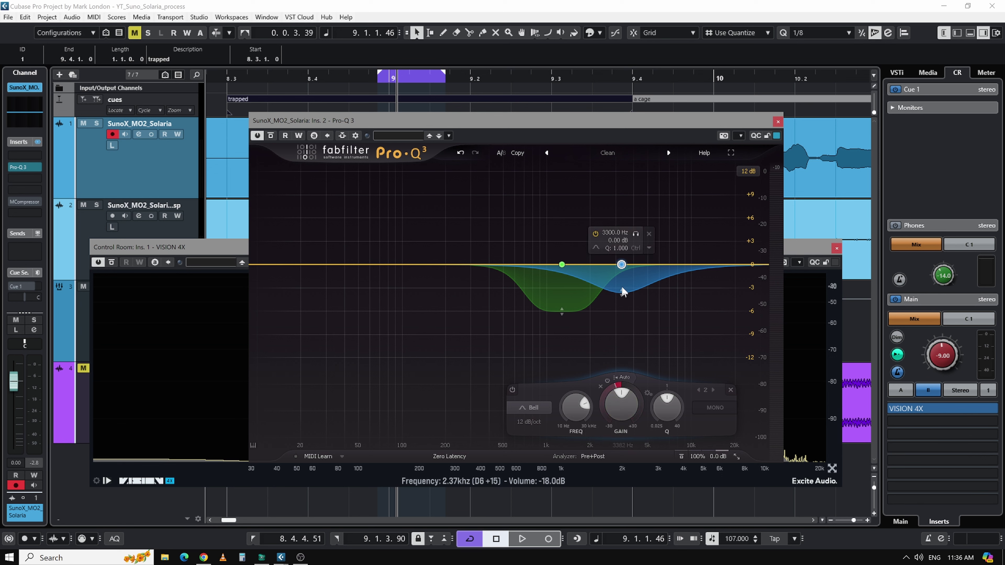
{"action": "left_click", "coordinate": [649, 248]}
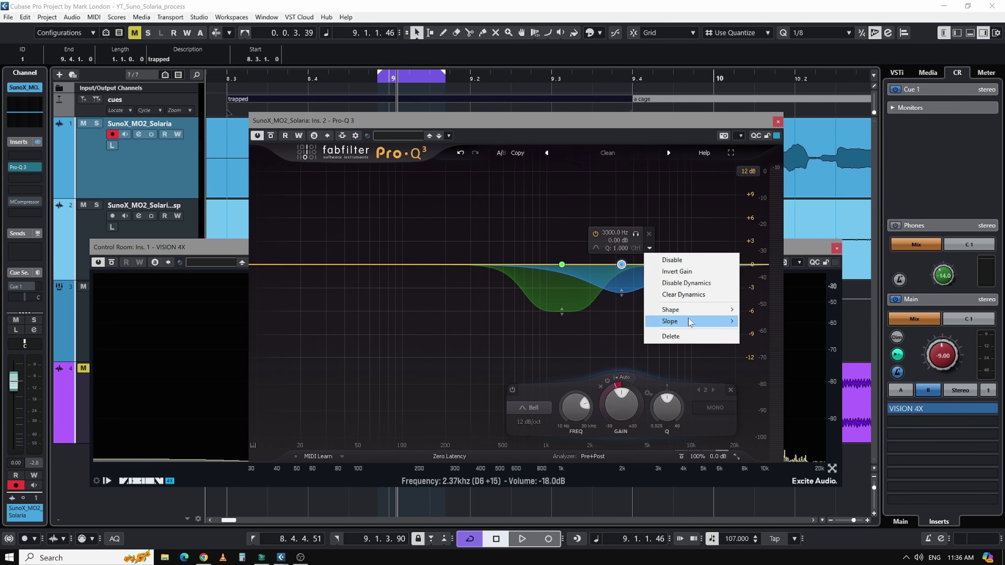
{"action": "mouse_move", "coordinate": [692, 321]}
{"action": "left_click", "coordinate": [760, 332]}
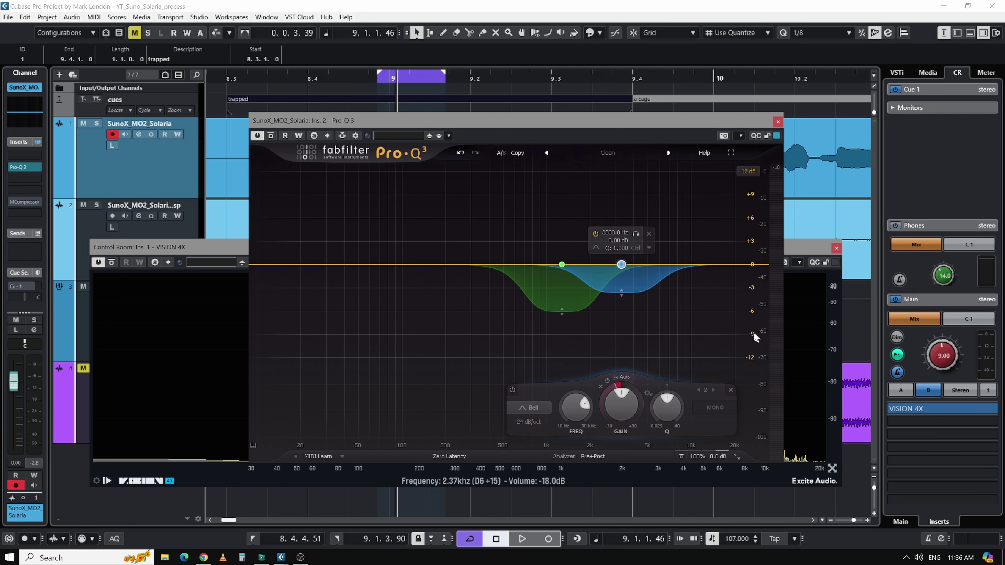
{"action": "left_click_drag", "start_coordinate": [623, 297], "coordinate": [622, 315]}
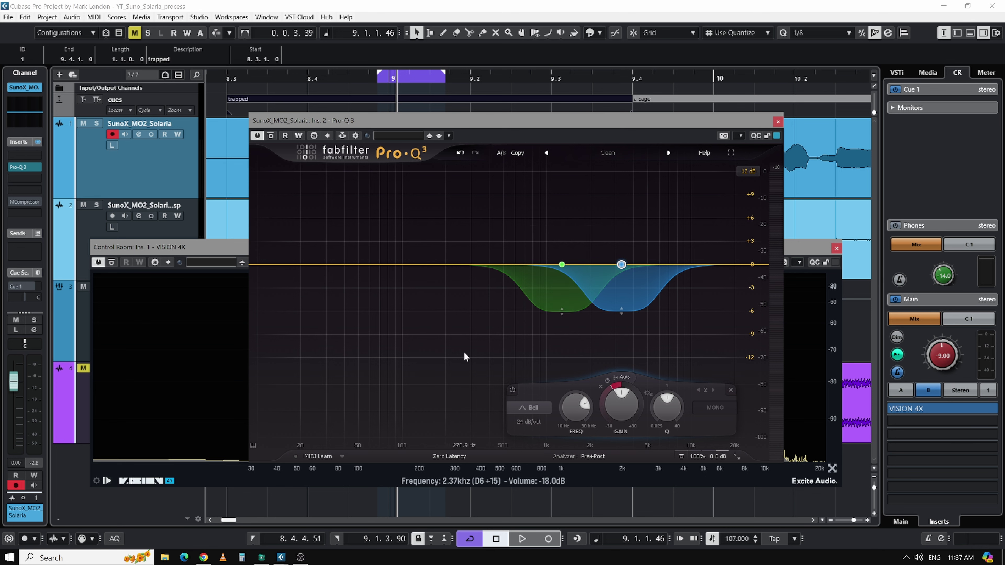
Step: While looping the "trapped" phrase, reduce the 3300 Hz band's dynamic range to about 3 dB and compare the vocal with Pro-Q 3 bypassed and active
{"action": "double_click", "coordinate": [317, 102]}
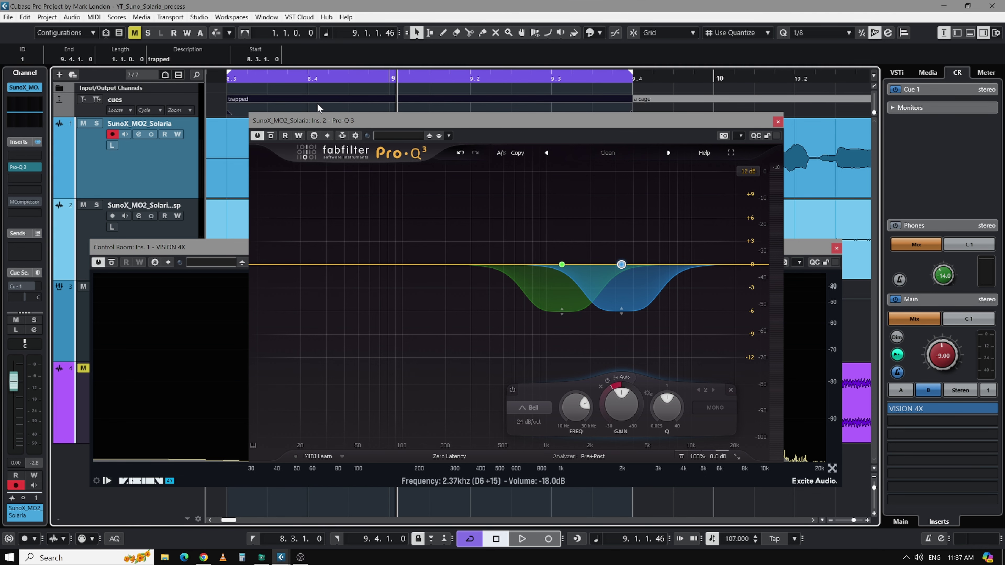
{"action": "key", "text": "space"}
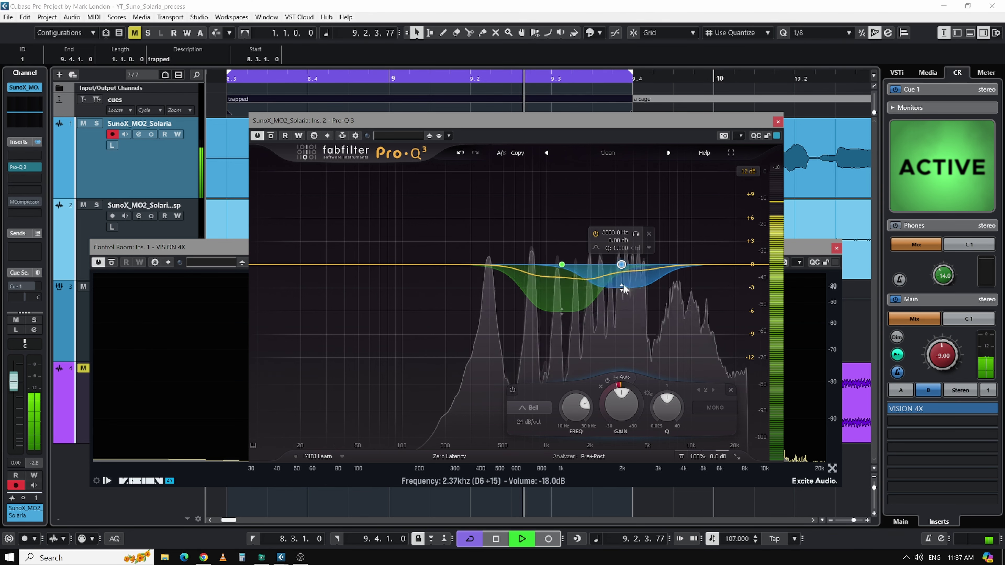
{"action": "left_click", "coordinate": [272, 136]}
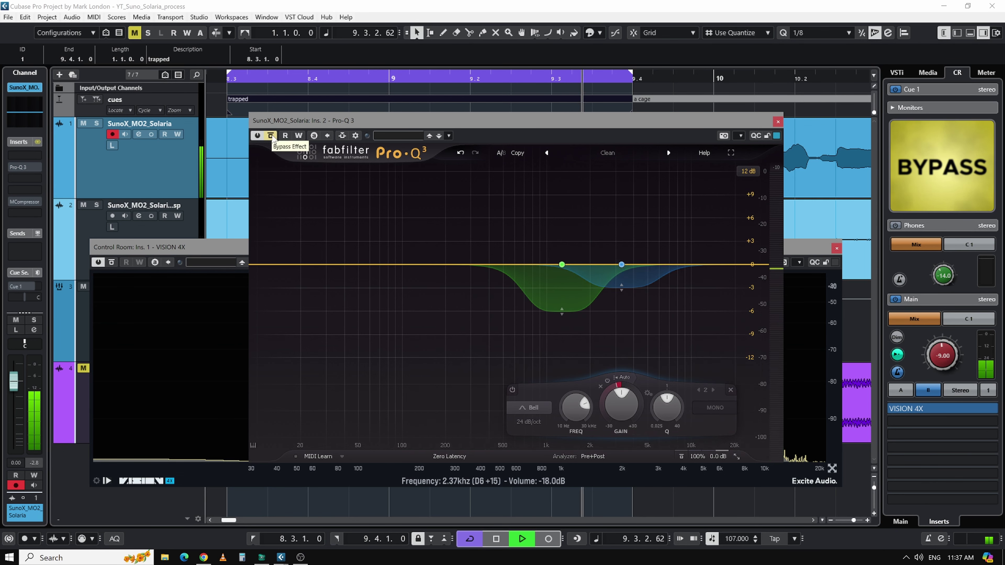
{"action": "left_click", "coordinate": [271, 137]}
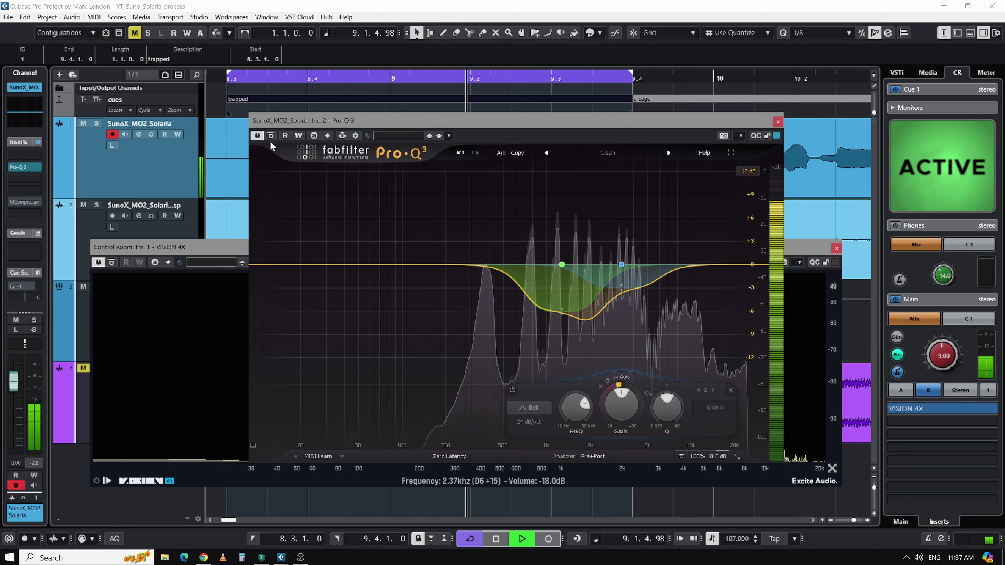
{"action": "key", "text": "space"}
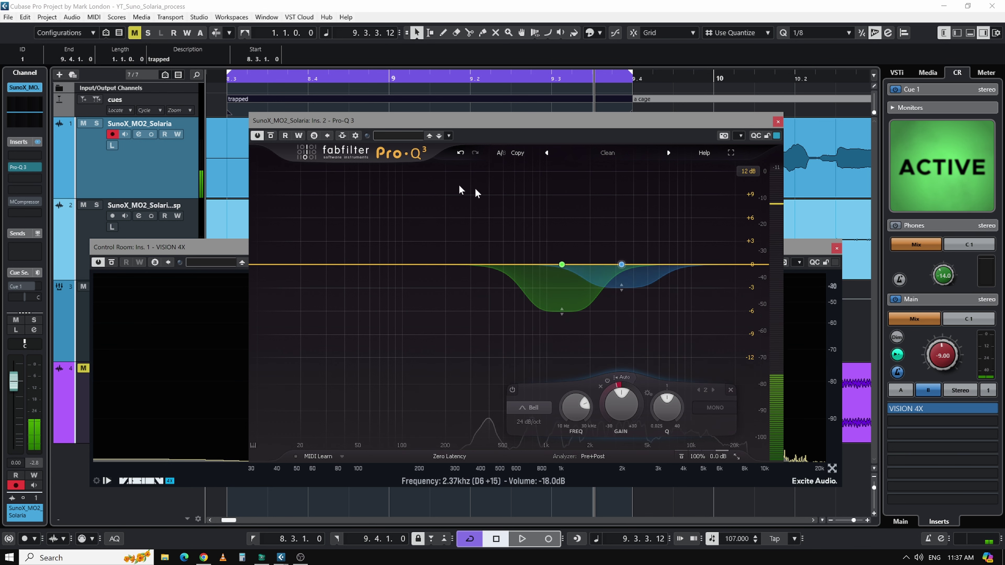
Step: Close the Pro-Q 3 and VISION 4X windows and return the stopped playhead to the cycle start at 8.3.1.0
{"action": "mouse_move", "coordinate": [630, 291]}
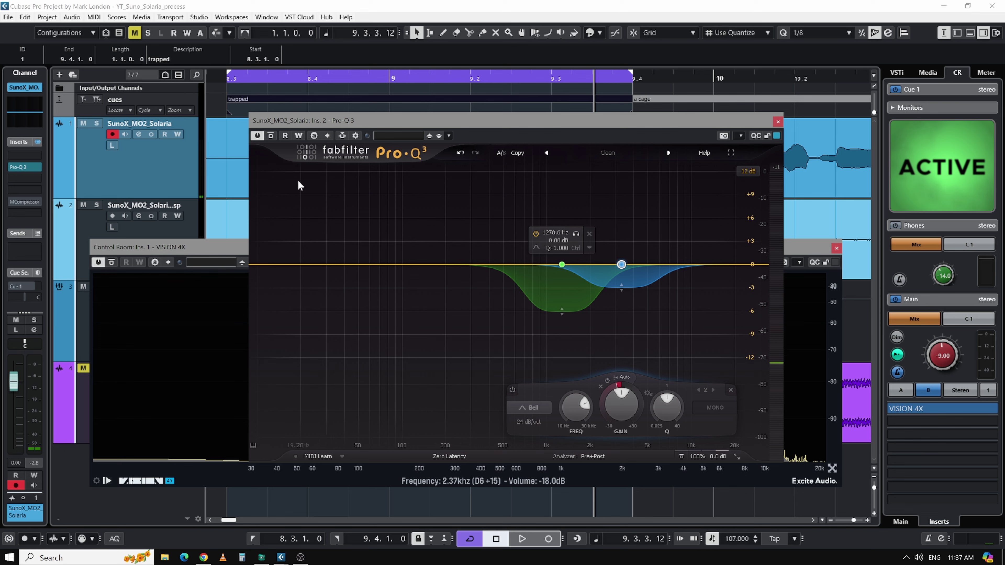
{"action": "key", "text": "KP_1"}
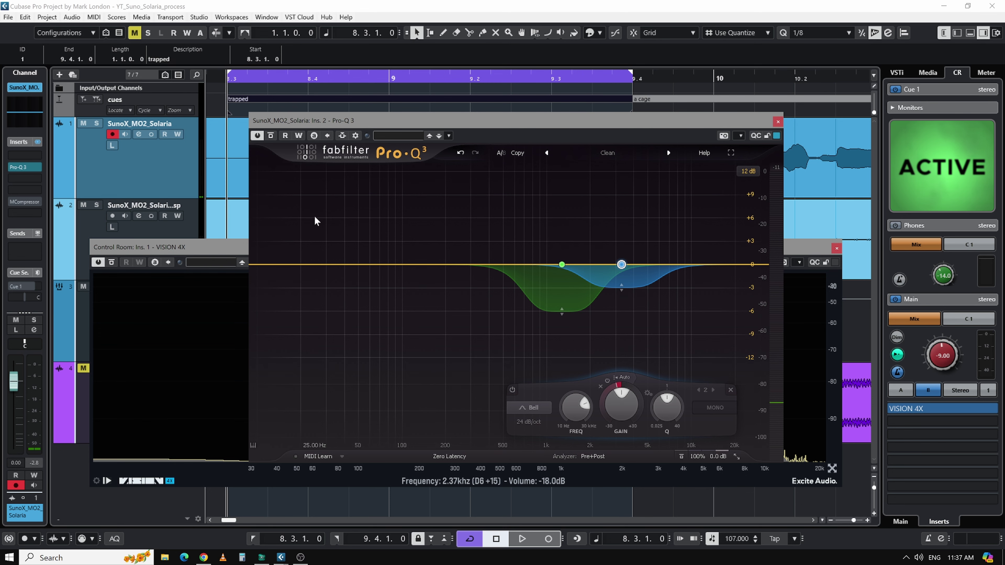
{"action": "left_click", "coordinate": [779, 123]}
{"action": "key", "text": "space"}
{"action": "left_click", "coordinate": [836, 248]}
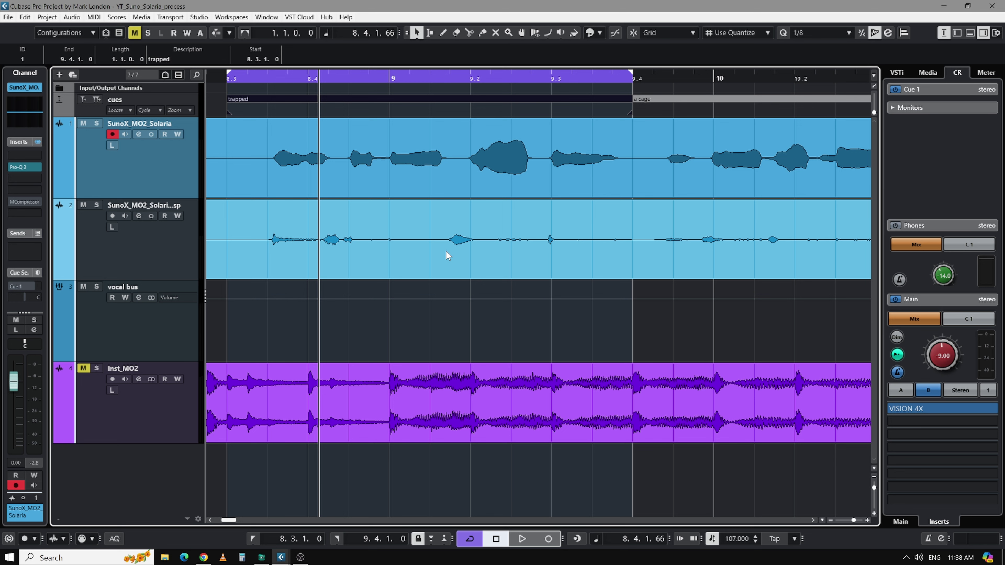
{"action": "left_click", "coordinate": [229, 335]}
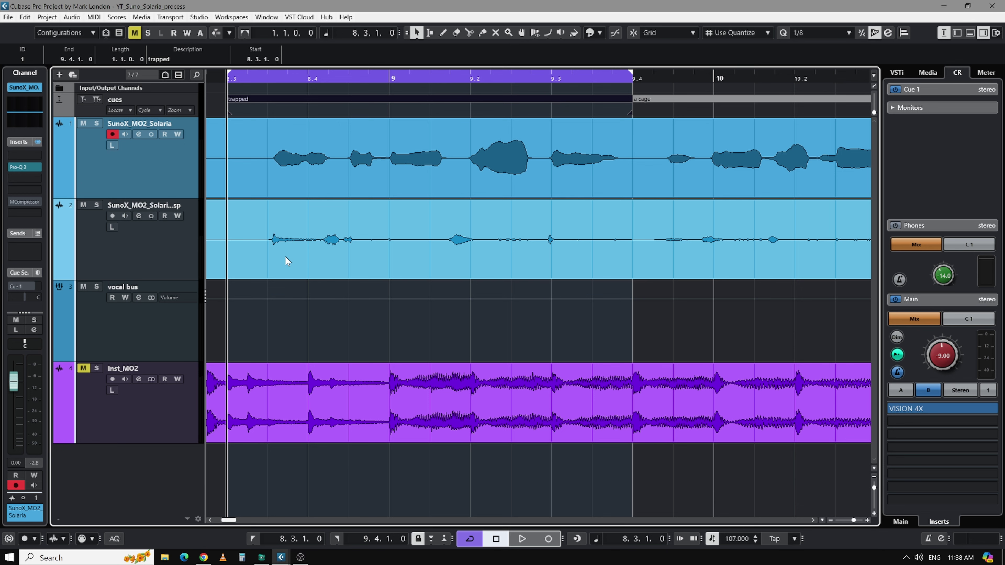
Step: Select the Solaria aspiration event and its track, and toggle the track's mute on and off
{"action": "left_click", "coordinate": [285, 259]}
{"action": "left_click", "coordinate": [156, 264]}
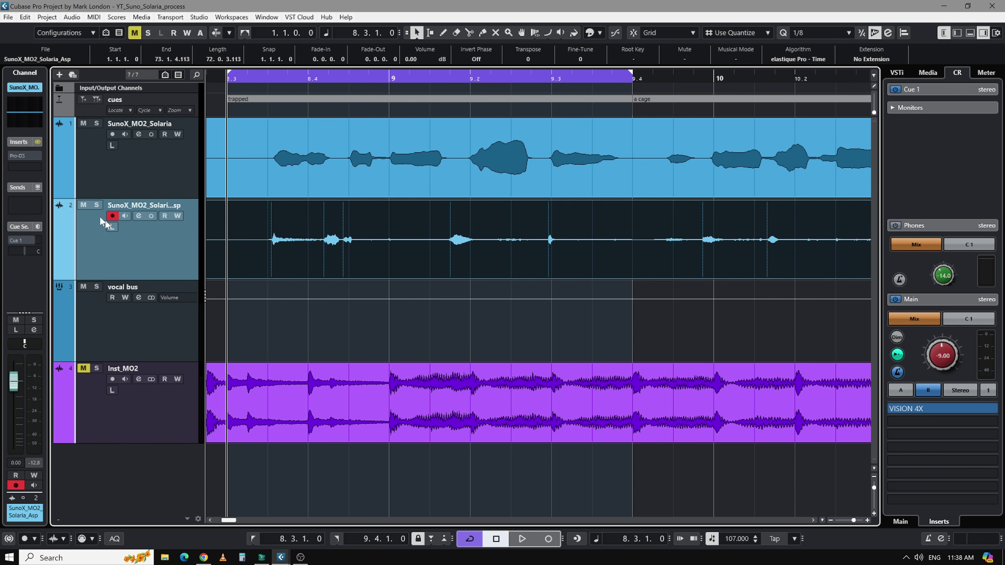
{"action": "left_click", "coordinate": [83, 205]}
{"action": "left_click", "coordinate": [82, 206]}
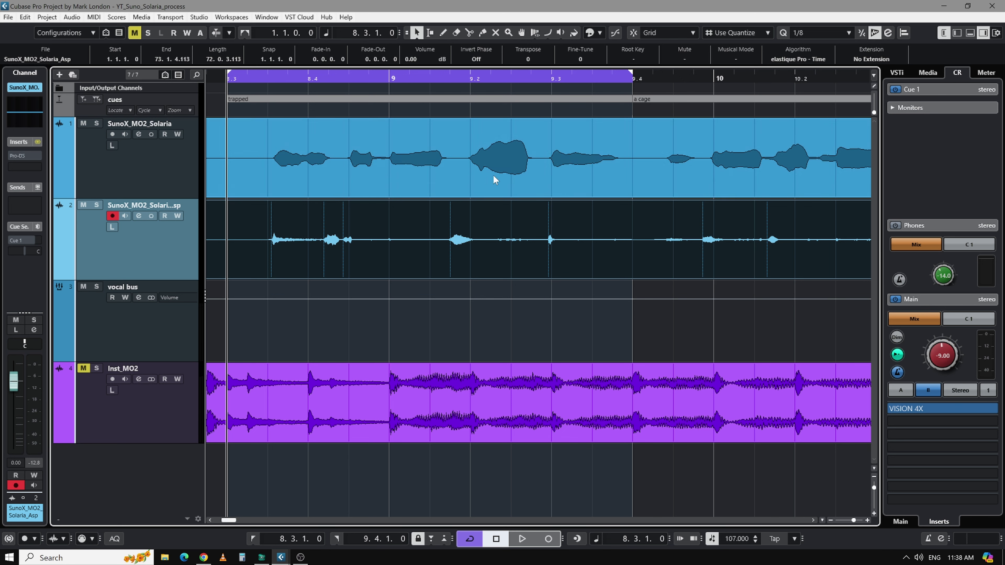
Step: Enable and open MCompressor on the Solaria track, enlarging its window and switching off Maximize to 0dB
{"action": "left_click", "coordinate": [573, 172]}
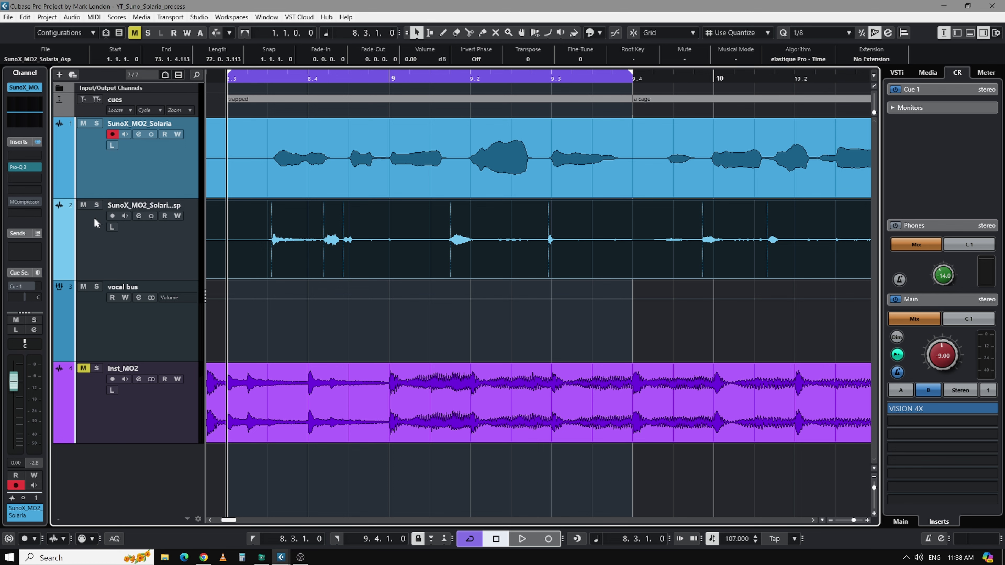
{"action": "left_click", "coordinate": [25, 202]}
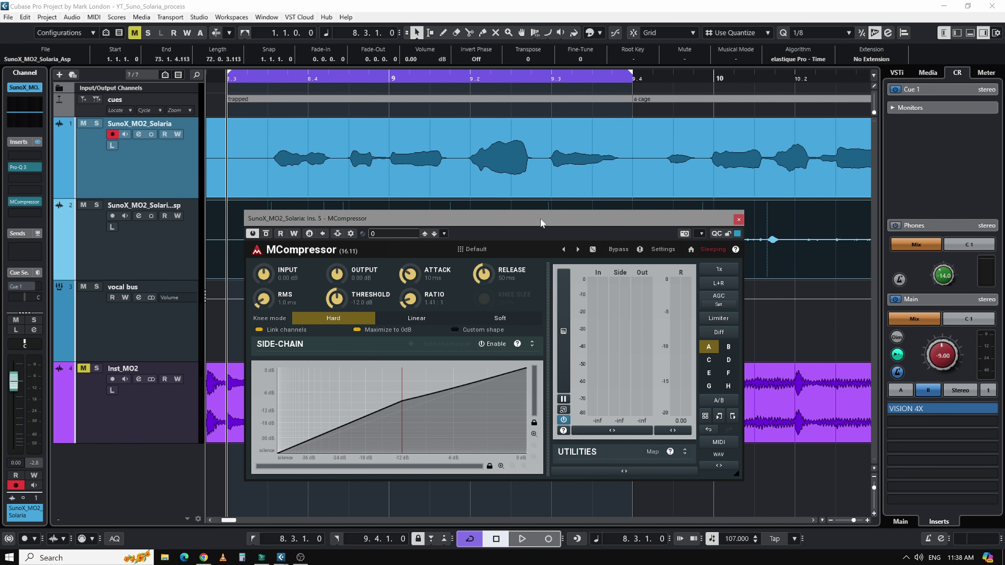
{"action": "left_click_drag", "start_coordinate": [541, 219], "coordinate": [375, 109]}
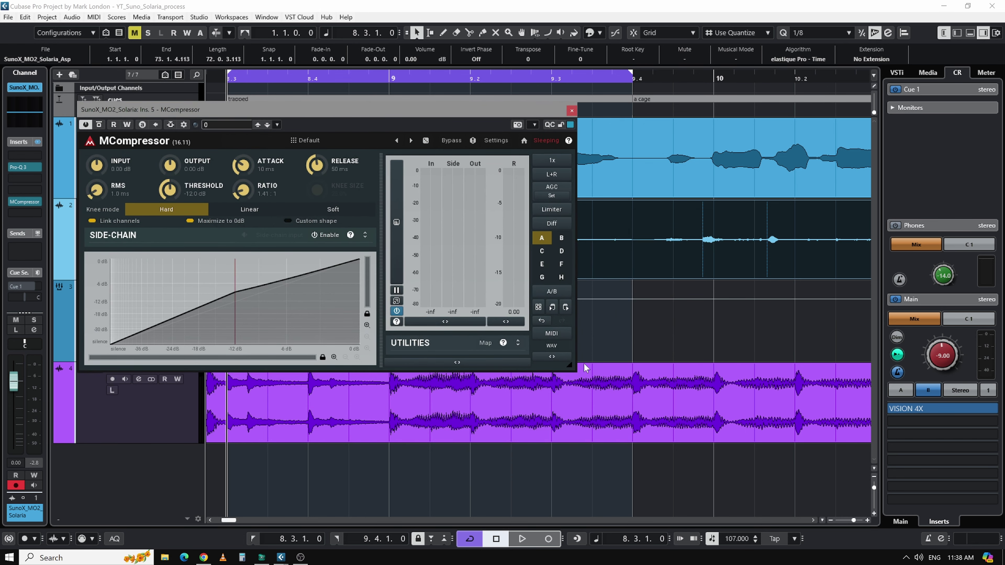
{"action": "left_click_drag", "start_coordinate": [574, 371], "coordinate": [842, 496]}
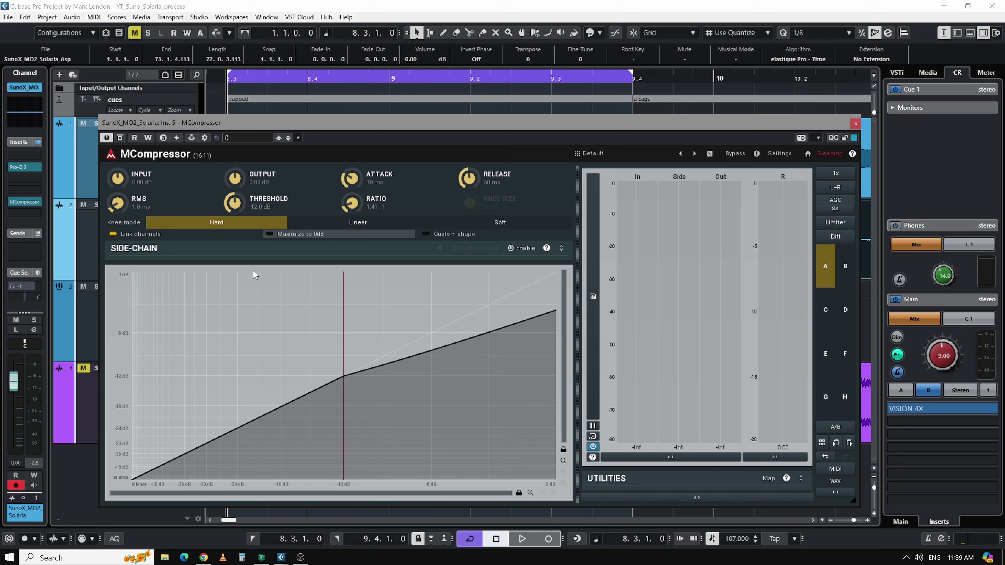
Step: Dim the Control Room output and lower MCompressor's threshold to -22.6 dB, checking levels while the "trapped" phrase loops
{"action": "key", "text": "space"}
{"action": "left_click", "coordinate": [897, 337]}
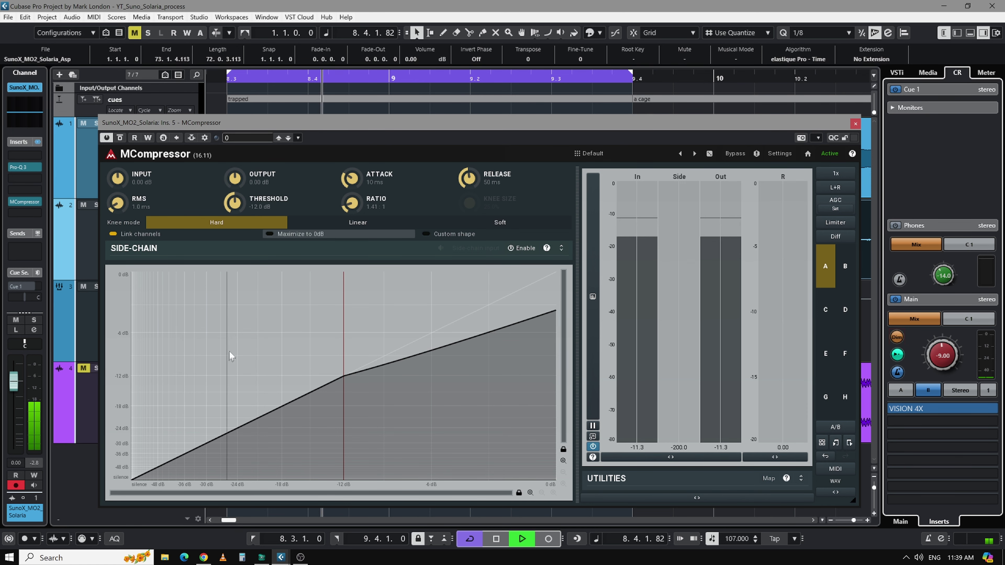
{"action": "key", "text": "space"}
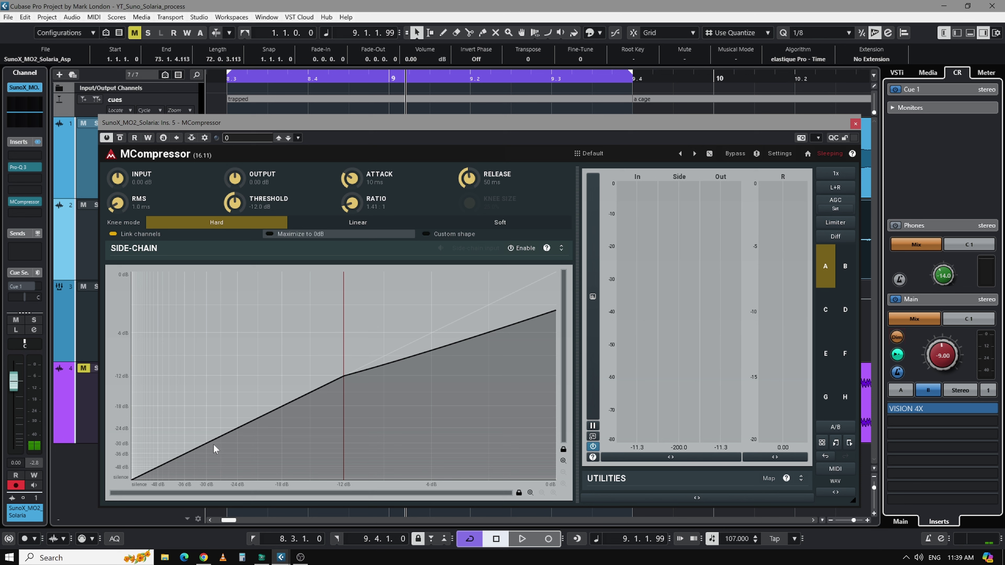
{"action": "key", "text": "space"}
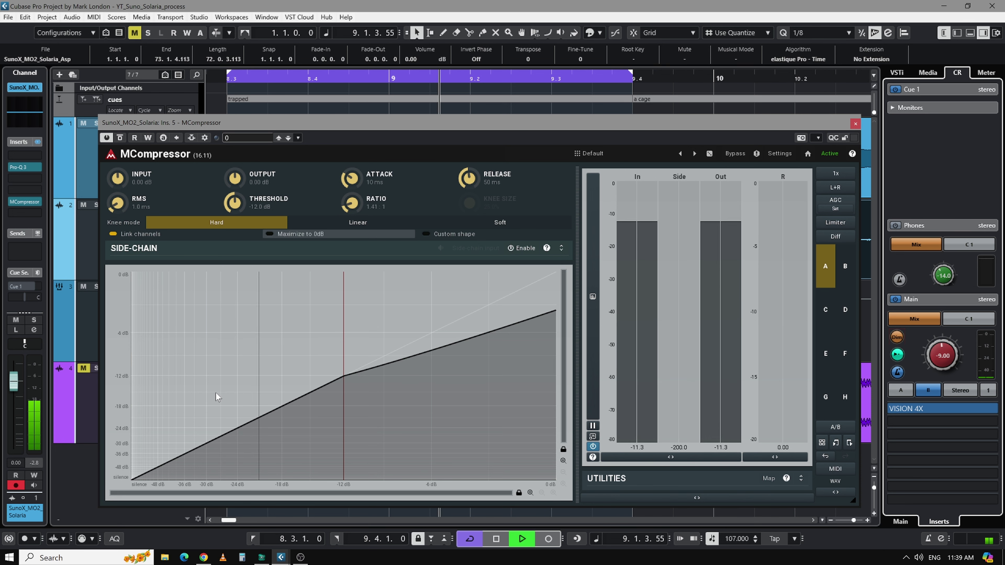
{"action": "key", "text": "space"}
{"action": "left_click_drag", "start_coordinate": [343, 339], "coordinate": [246, 356]}
{"action": "key", "text": "space"}
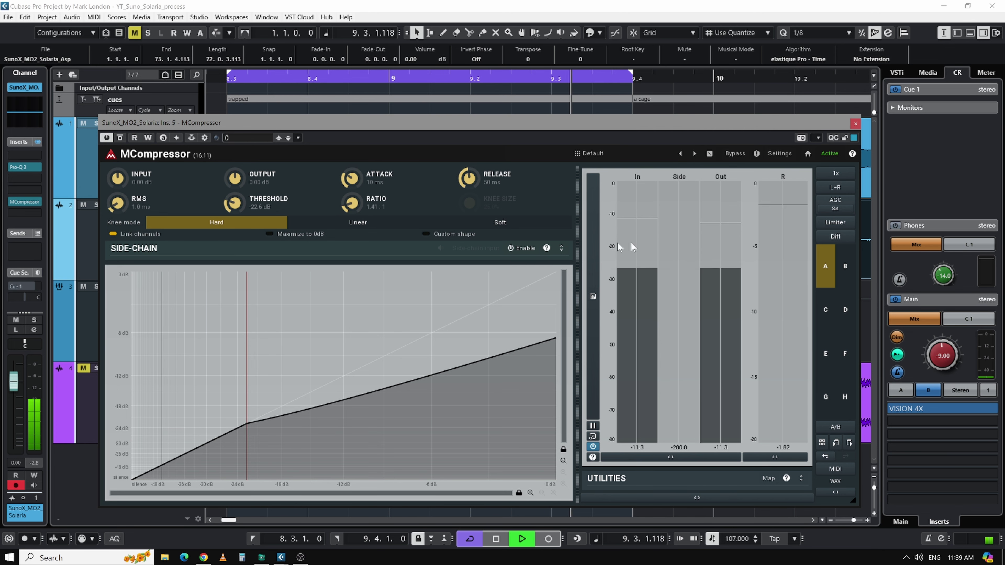
Step: Set MCompressor's RMS to 30 ms, ratio to 2.00:1 and knee mode to Soft, and play the phrase from the cycle start
{"action": "double_click", "coordinate": [117, 204]}
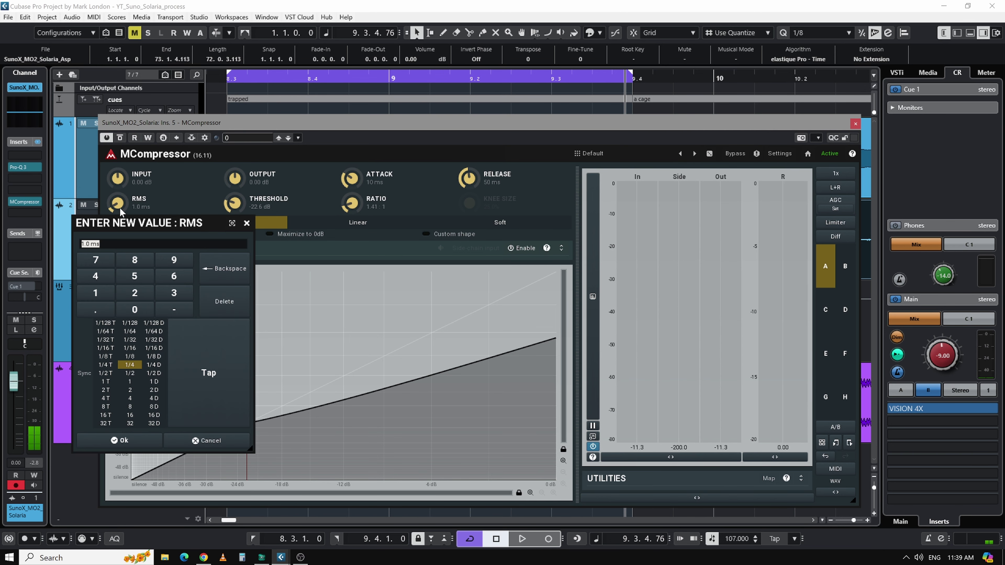
{"action": "left_click", "coordinate": [142, 438]}
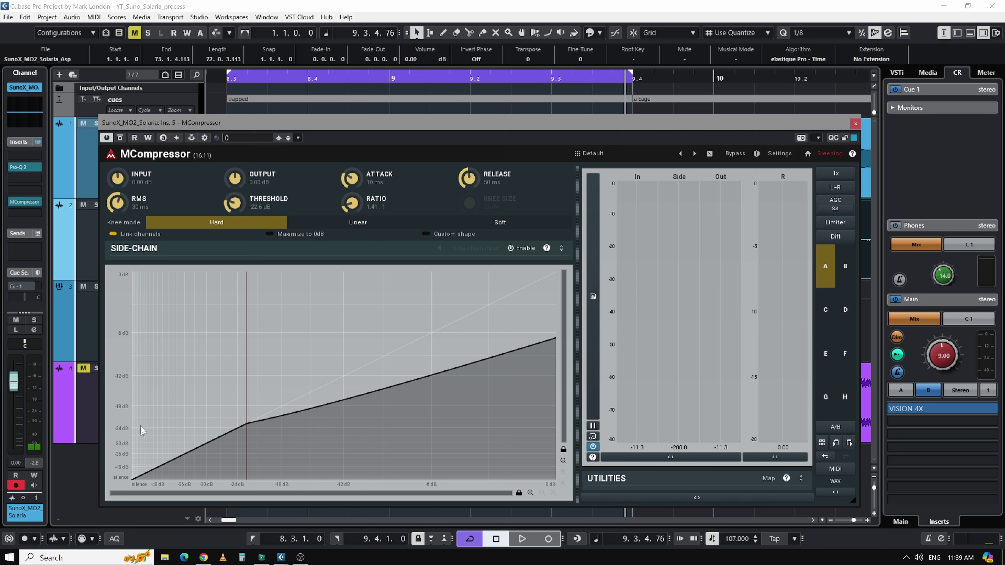
{"action": "double_click", "coordinate": [349, 202]}
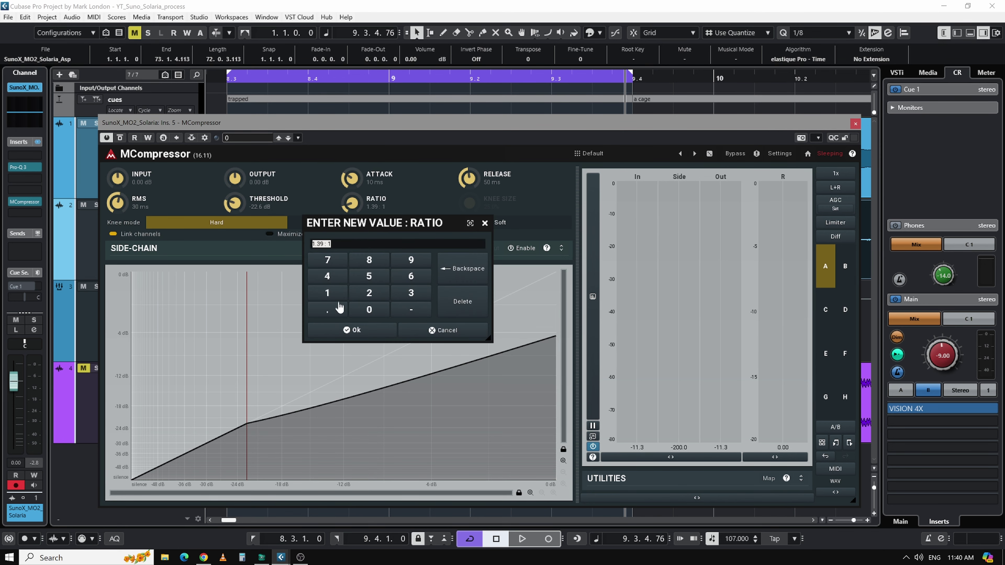
{"action": "left_click", "coordinate": [368, 330]}
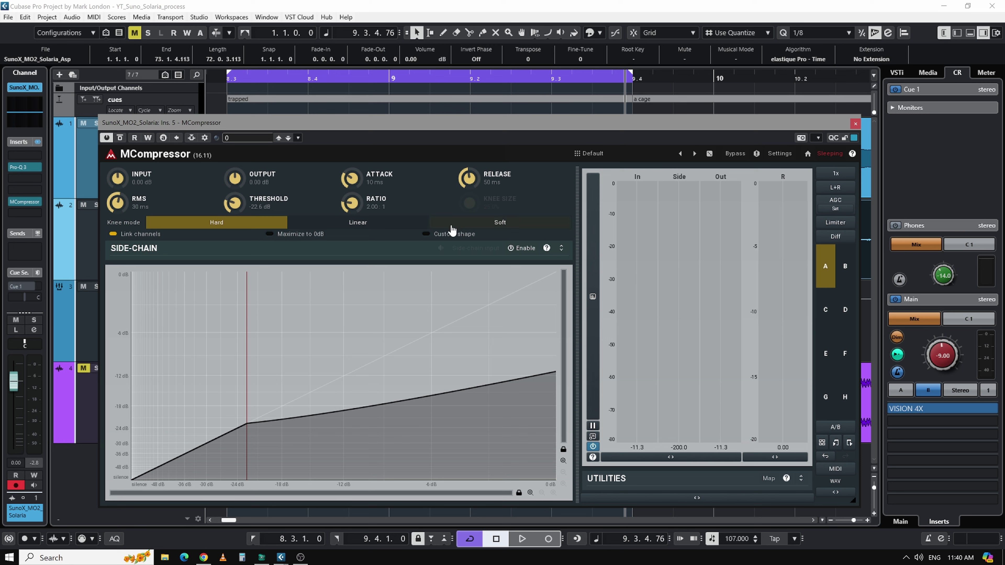
{"action": "left_click", "coordinate": [497, 226]}
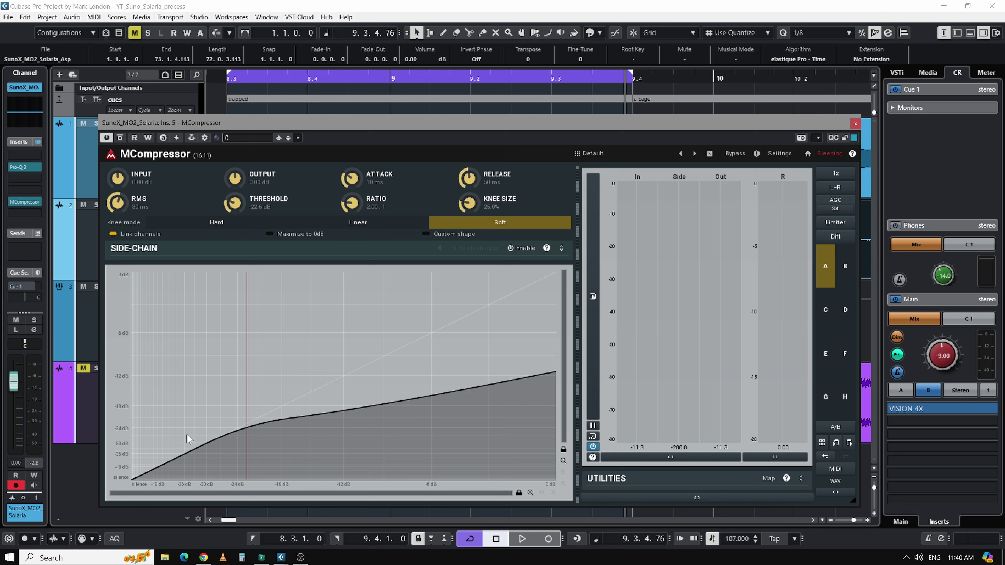
{"action": "key", "text": "KP_1"}
{"action": "key", "text": "space"}
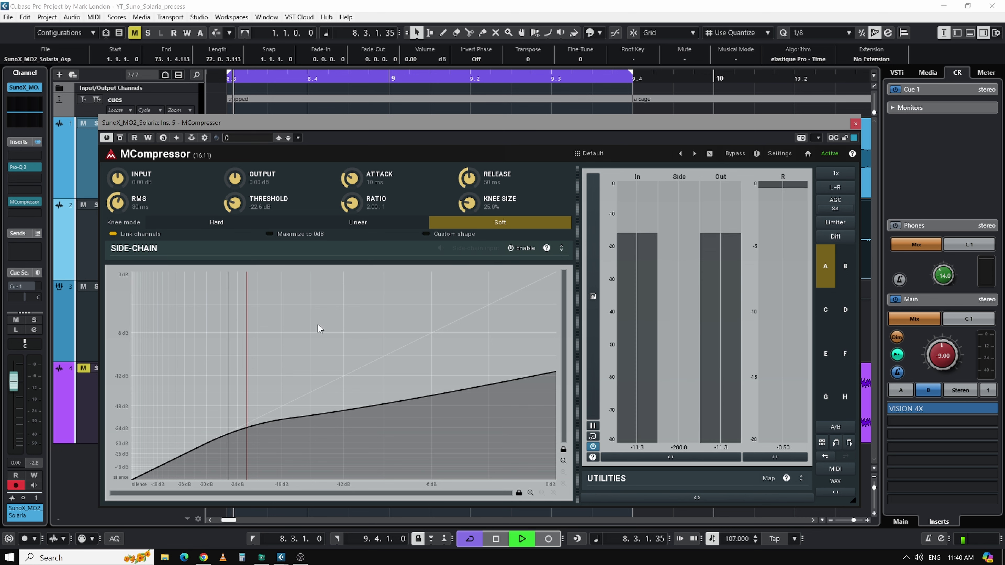
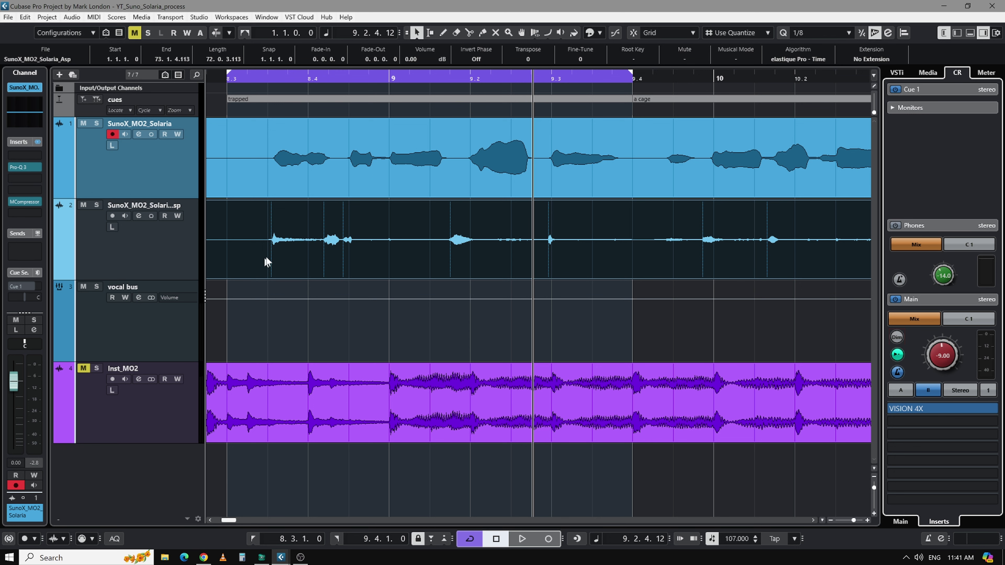
Step: Enable and open Pro-DS on the Solaria aspiration track and raise its range while the phrase plays
{"action": "left_click", "coordinate": [152, 250]}
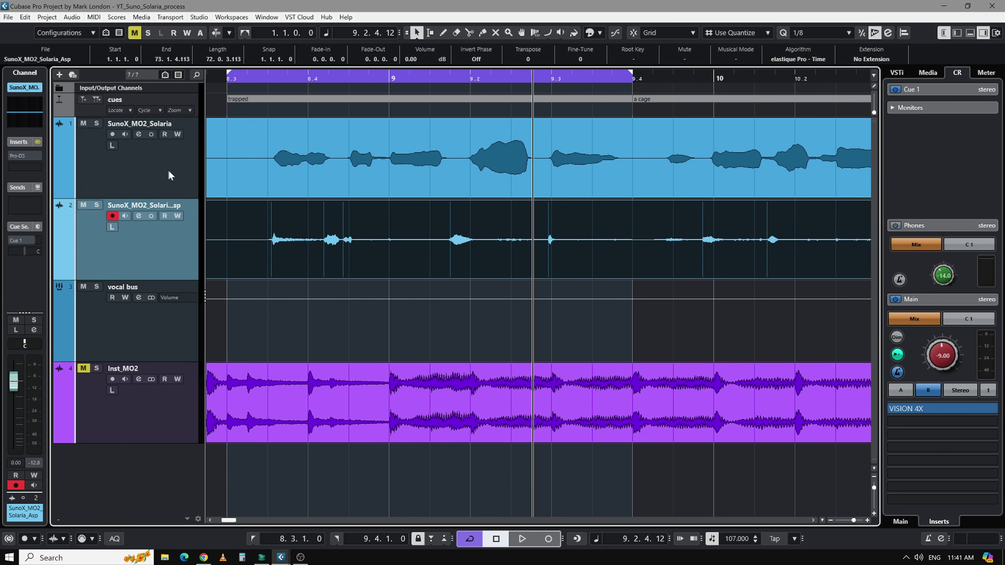
{"action": "left_click", "coordinate": [168, 173]}
{"action": "left_click", "coordinate": [162, 248]}
{"action": "left_click", "coordinate": [24, 155]}
{"action": "key", "text": "space"}
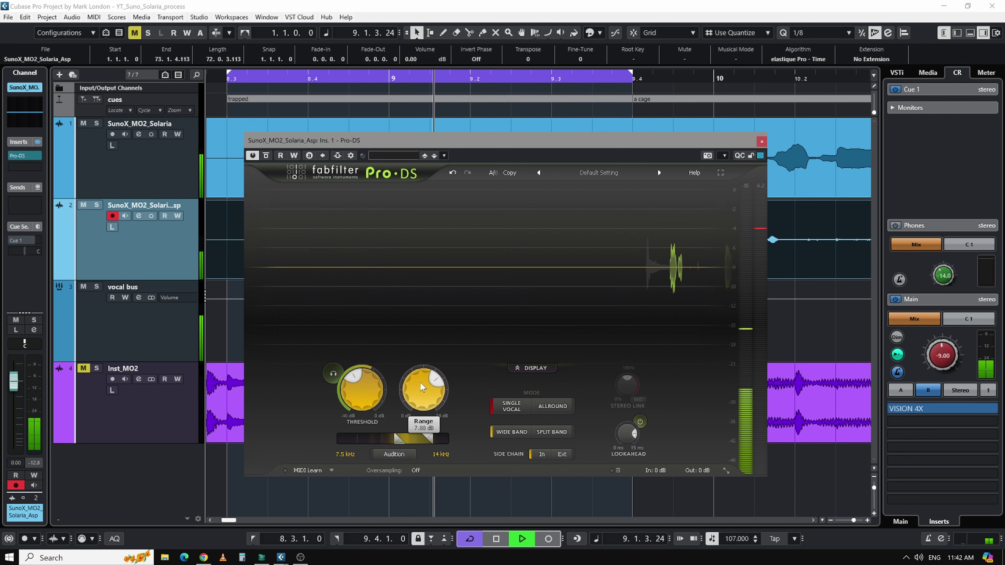
{"action": "scroll", "coordinate": [421, 396], "scroll_direction": "up", "scroll_amount": 4}
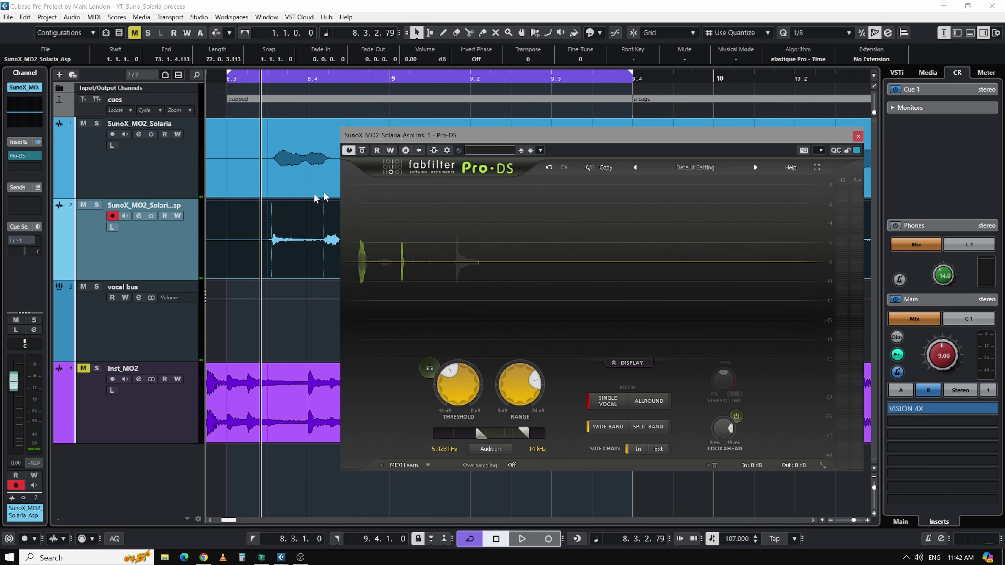
Step: Set the Pro-DS detection band's lower limit to about 3.9 kHz and its upper limit to Off, and play the result
{"action": "left_click_drag", "start_coordinate": [482, 434], "coordinate": [462, 434]}
{"action": "left_click_drag", "start_coordinate": [530, 436], "coordinate": [548, 437]}
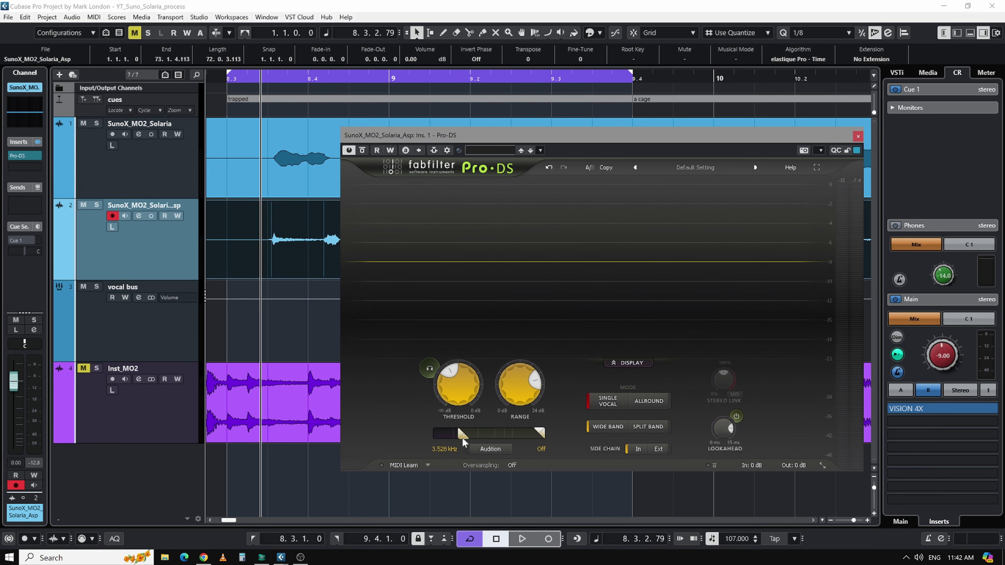
{"action": "left_click_drag", "start_coordinate": [463, 442], "coordinate": [468, 442]}
{"action": "left_click_drag", "start_coordinate": [464, 440], "coordinate": [467, 440]}
{"action": "left_click_drag", "start_coordinate": [488, 138], "coordinate": [454, 138]}
{"action": "key", "text": "space"}
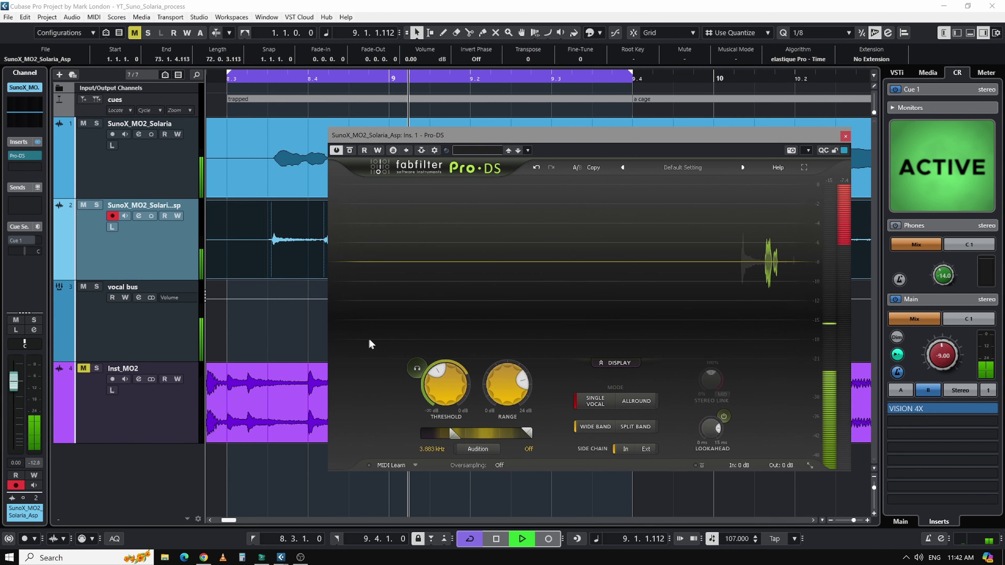
Step: Close Pro-DS and compare the looping phrase with the de-esser bypassed and active, stopping playback at the end
{"action": "left_click", "coordinate": [846, 136]}
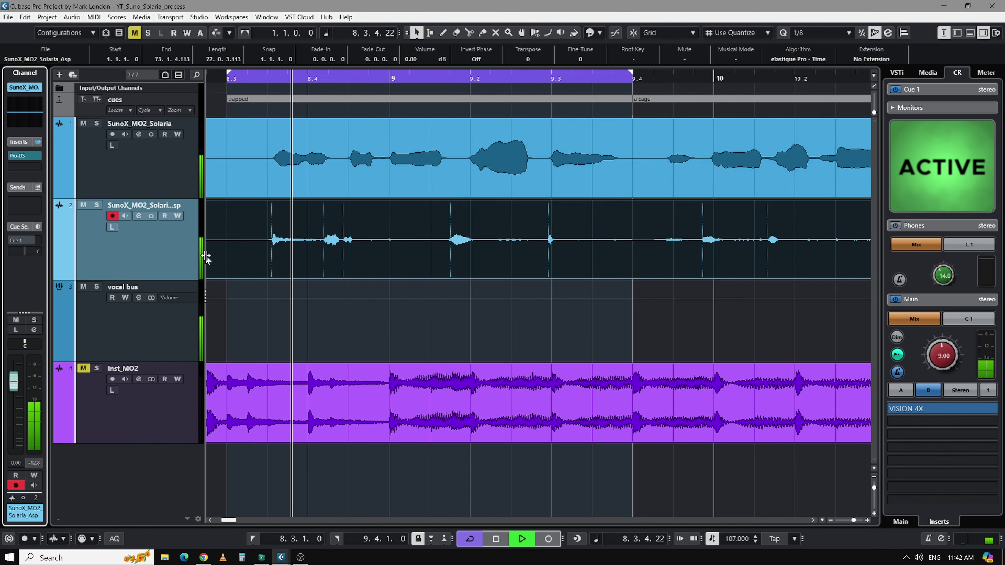
{"action": "left_click", "coordinate": [13, 155]}
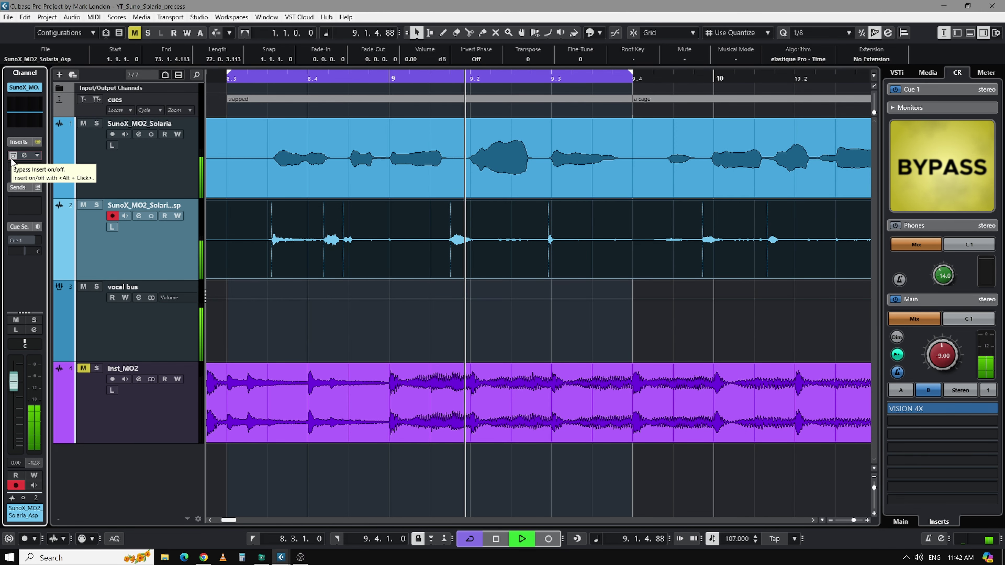
{"action": "left_click", "coordinate": [13, 156]}
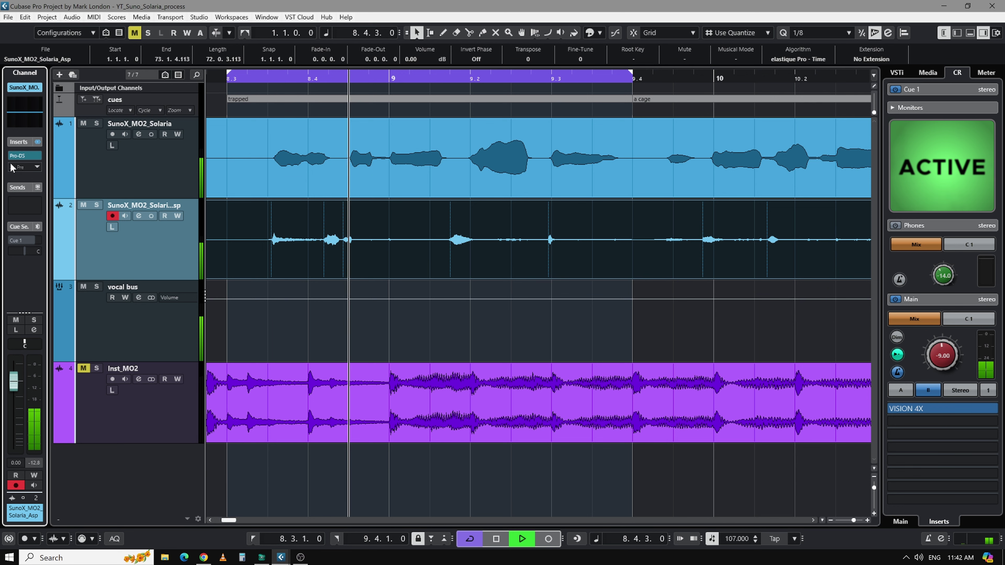
{"action": "key", "text": "space"}
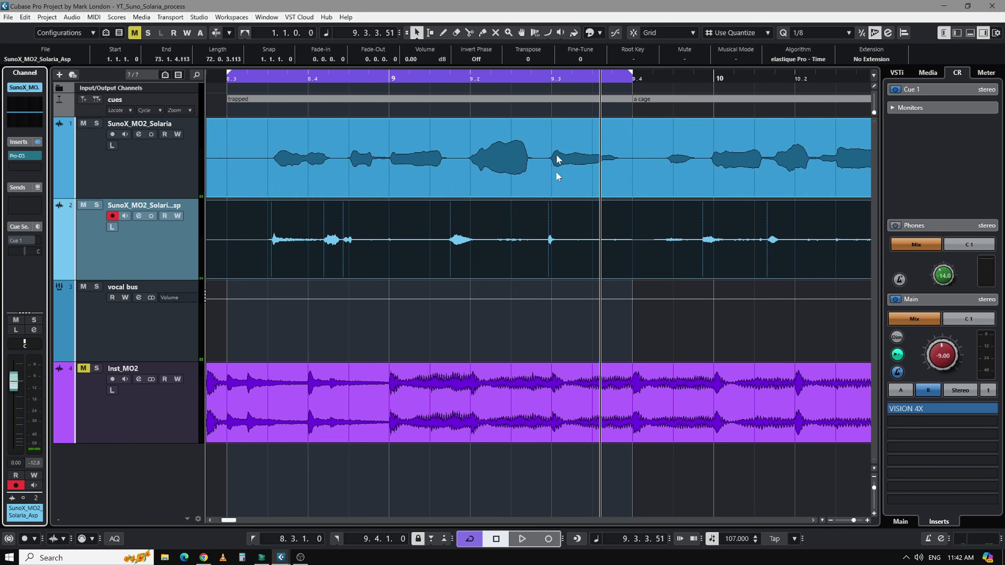
Step: Isolate the short aspiration burst just before 9.3 as its own event on the aspiration track and select it
{"action": "left_click_drag", "start_coordinate": [547, 77], "coordinate": [544, 97]}
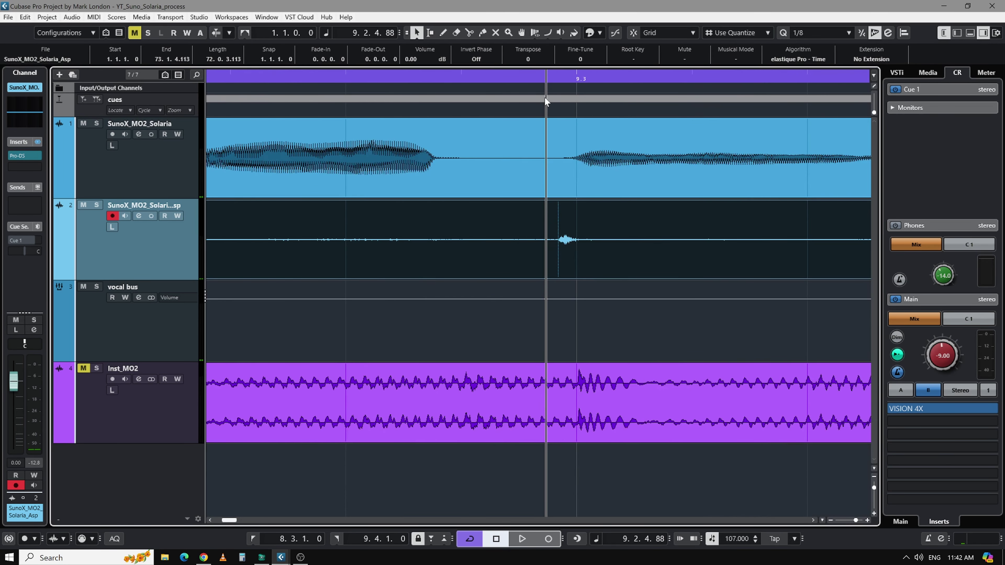
{"action": "left_click", "coordinate": [430, 33]}
{"action": "left_click", "coordinate": [551, 243]}
{"action": "left_click_drag", "start_coordinate": [557, 238], "coordinate": [576, 240]}
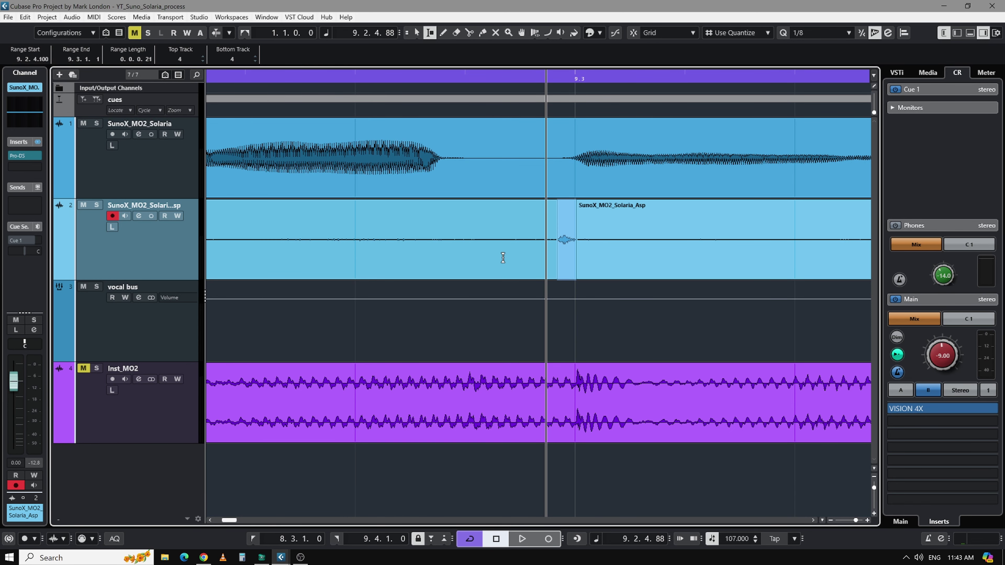
{"action": "left_click", "coordinate": [417, 33]}
{"action": "left_click", "coordinate": [571, 231]}
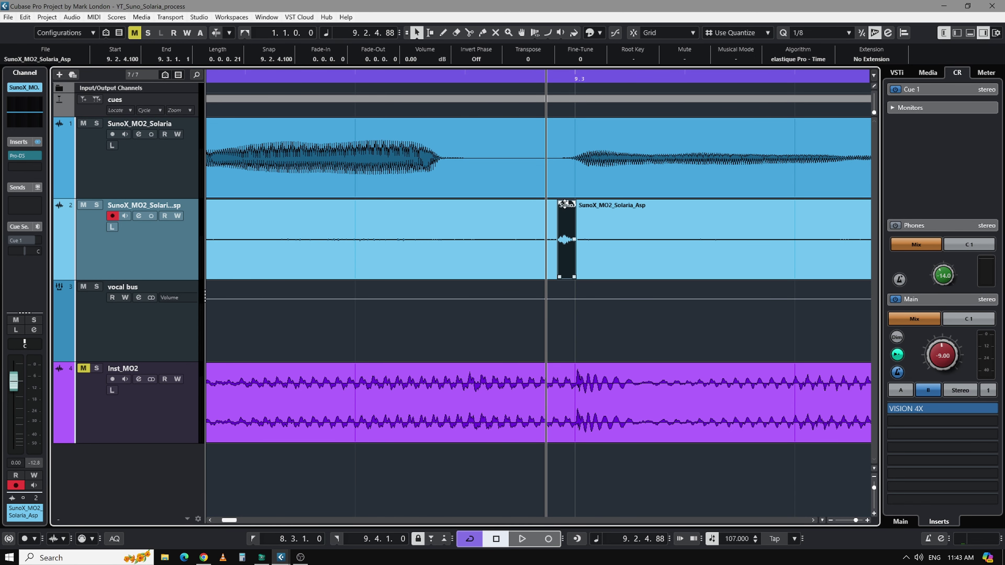
Step: Select the "trapped" cue, fit the view to it and play from the cycle start
{"action": "left_click", "coordinate": [325, 99]}
{"action": "key", "text": "KP_1"}
{"action": "key", "text": "alt+s"}
{"action": "key", "text": "space"}
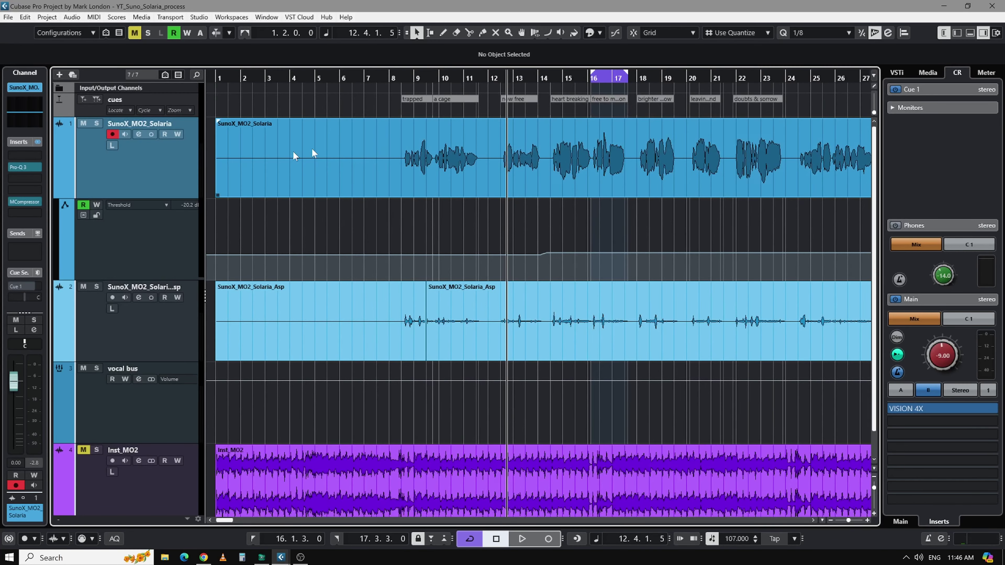
Step: Set the locators to the full Solaria event, return to the project start and hide the track's Threshold automation lane
{"action": "left_click", "coordinate": [344, 160]}
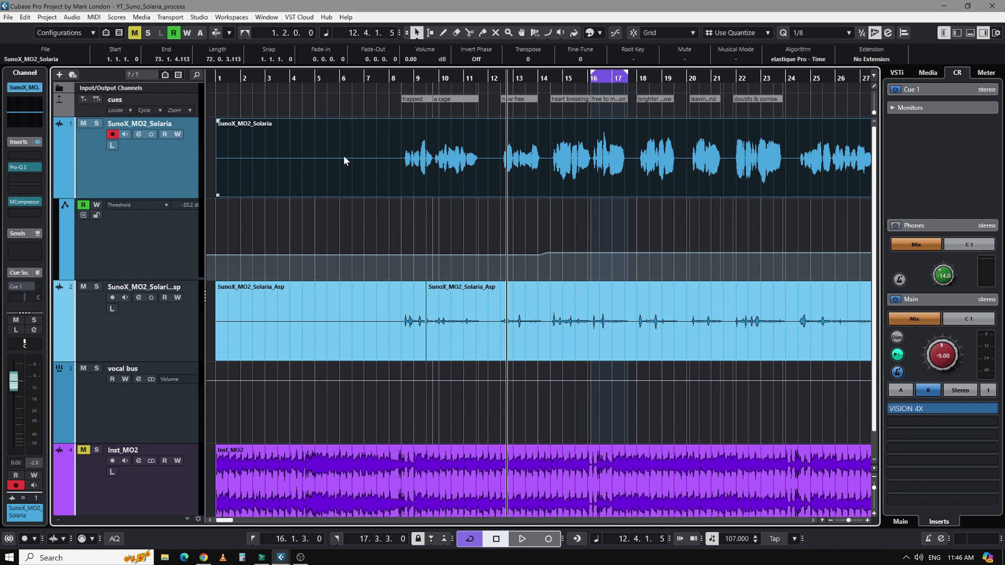
{"action": "key", "text": "p"}
{"action": "key", "text": "Home"}
{"action": "key", "text": "alt+s"}
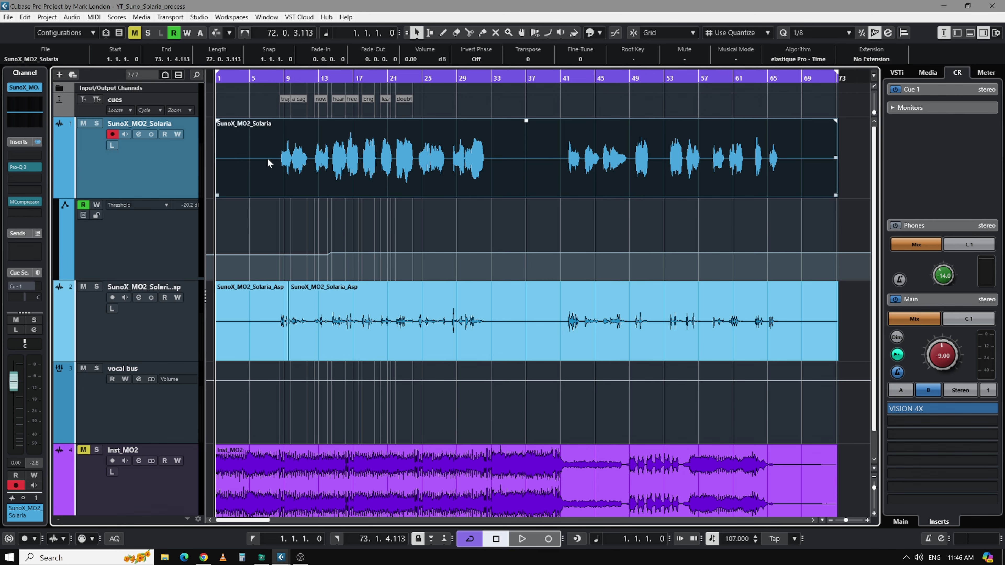
{"action": "left_click", "coordinate": [60, 194]}
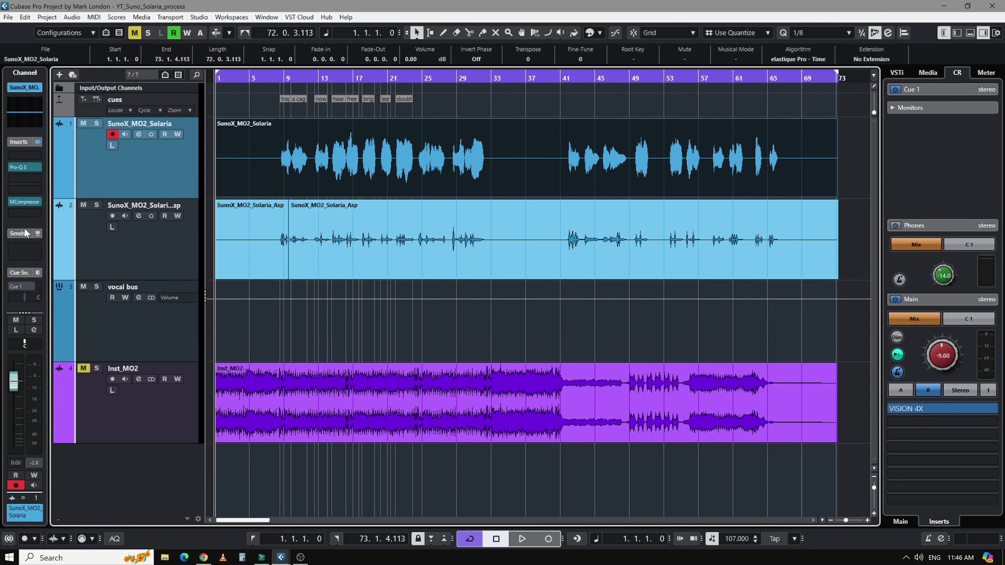
Step: Render the Solaria vocal in place as one event with Channel Settings, 24 bit, and the custom name Solaria_dynEQ
{"action": "left_click", "coordinate": [25, 17]}
{"action": "mouse_move", "coordinate": [139, 131]}
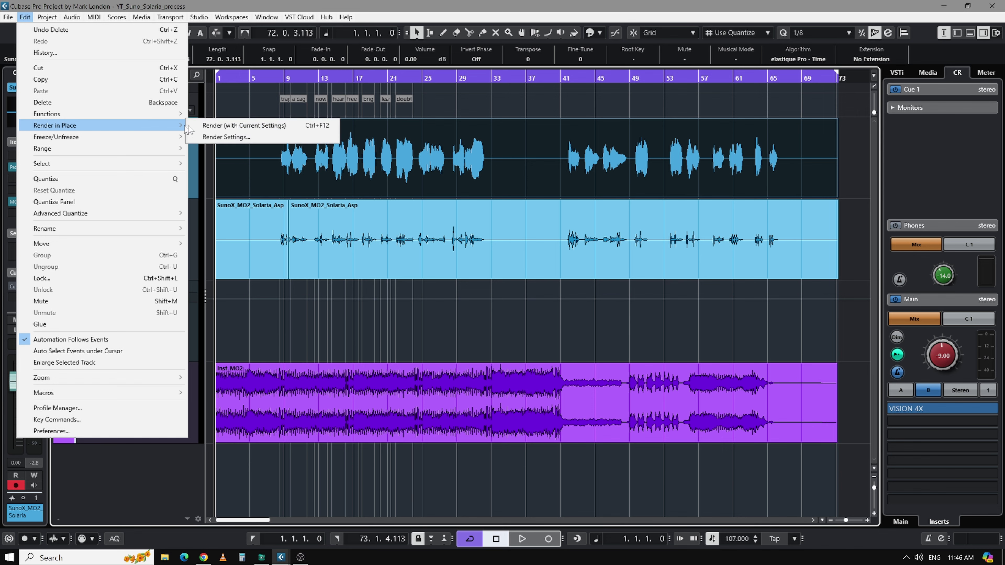
{"action": "left_click", "coordinate": [222, 139]}
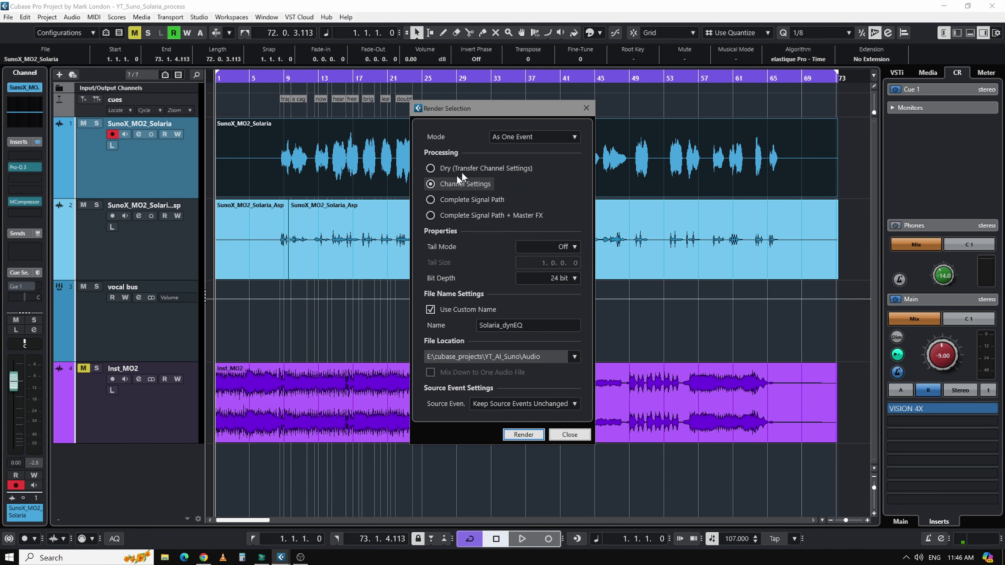
{"action": "left_click", "coordinate": [527, 325]}
{"action": "left_click", "coordinate": [536, 324]}
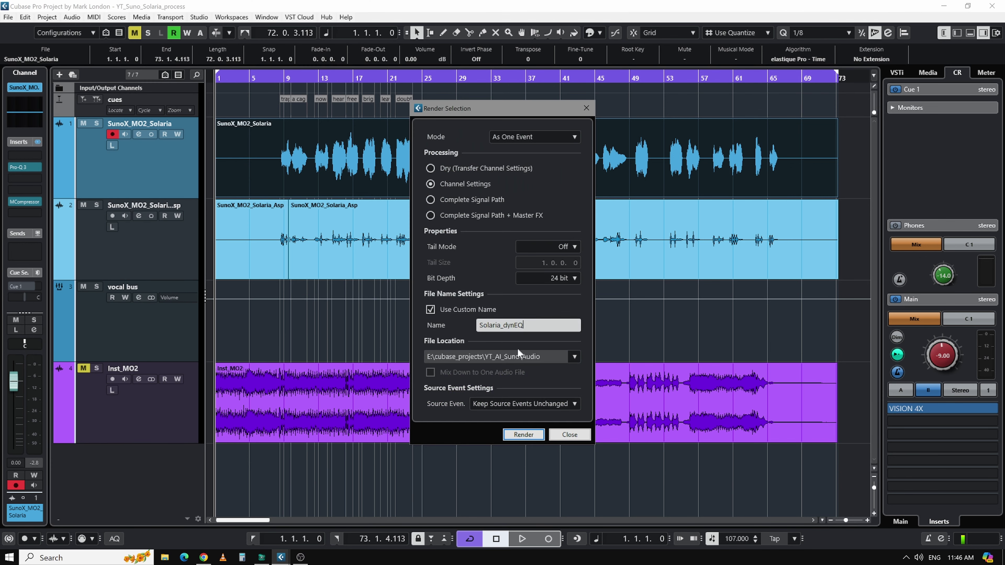
{"action": "left_click", "coordinate": [528, 439]}
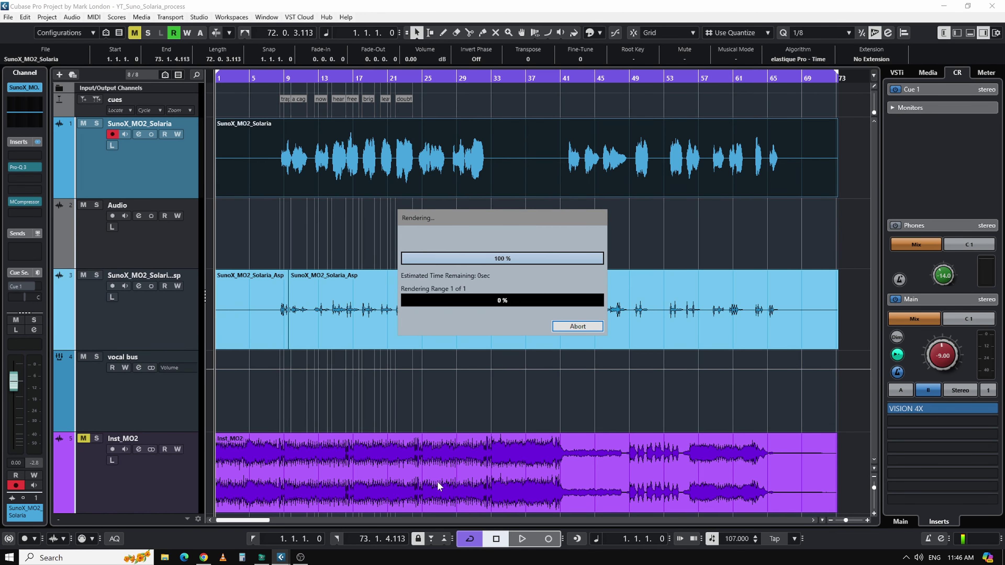
Step: Unmute Inst_MO2, mute the rendered Solaria track, and enable solo defeat on the Inst_MO2 and aspiration tracks
{"action": "left_click", "coordinate": [84, 439]}
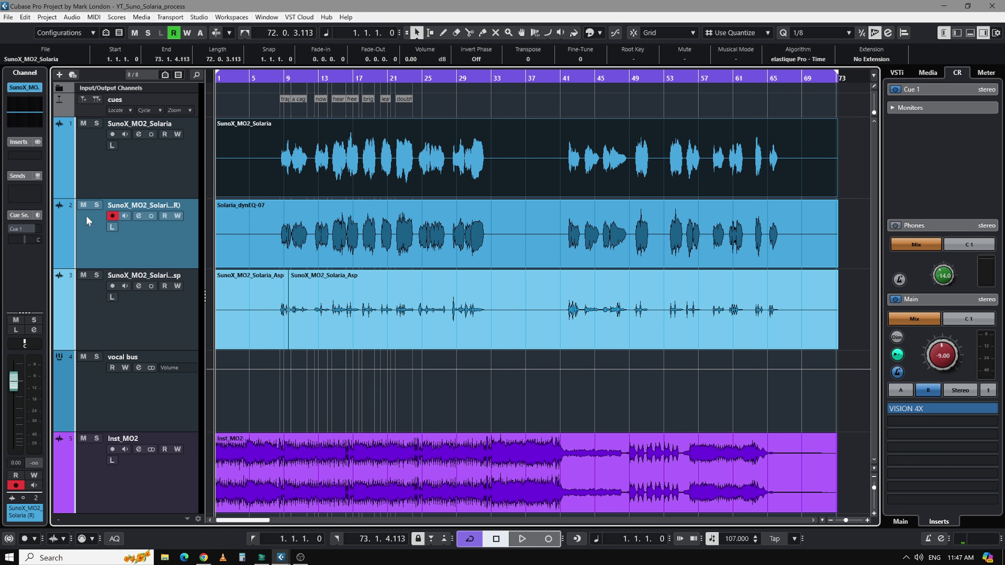
{"action": "left_click", "coordinate": [84, 205]}
{"action": "left_click", "coordinate": [96, 438], "text": "alt"}
{"action": "left_click", "coordinate": [97, 276], "text": "alt"}
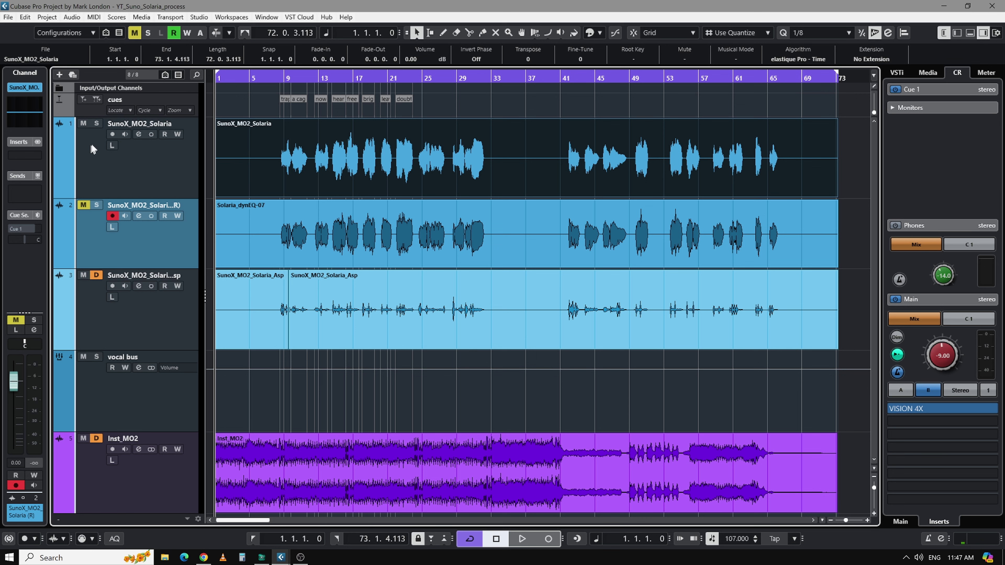
Step: Bypass all inserts on the original SunoX_MO2_Solaria track
{"action": "left_click", "coordinate": [111, 174]}
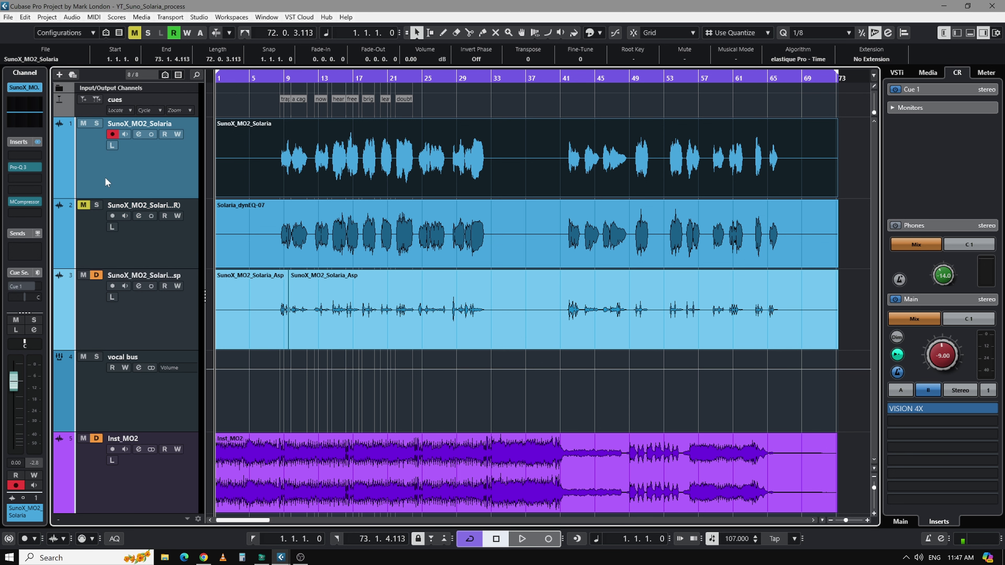
{"action": "left_click", "coordinate": [18, 142]}
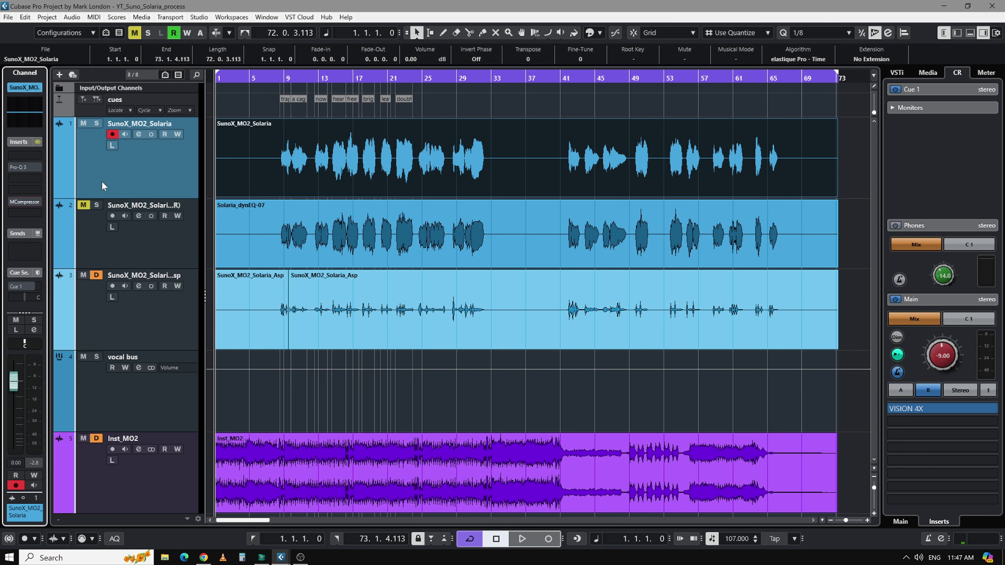
{"action": "left_click", "coordinate": [114, 180]}
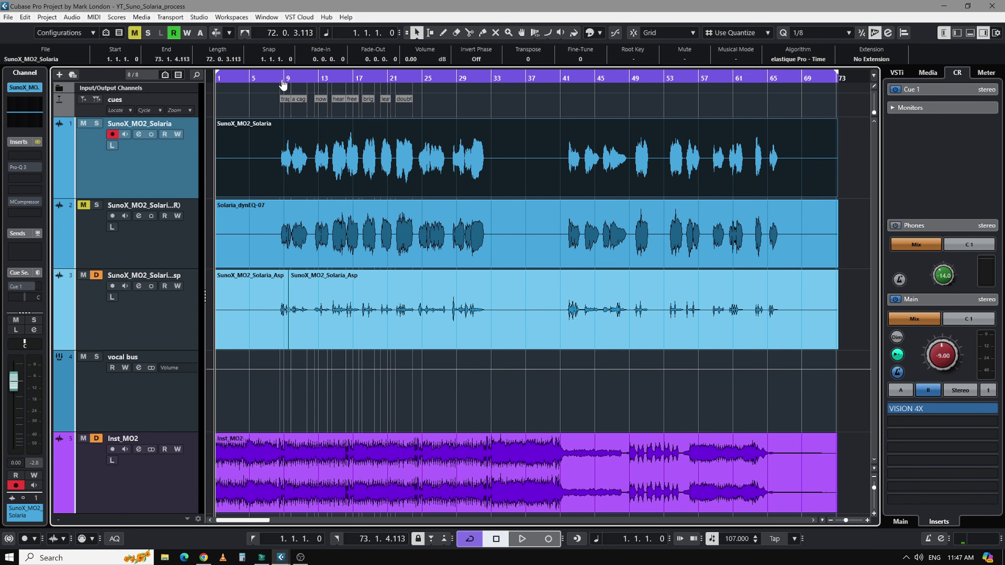
Step: Loop the "trapped" cue and compare the raw vocal with the rendered one by toggling solo on the rendered track
{"action": "double_click", "coordinate": [285, 99]}
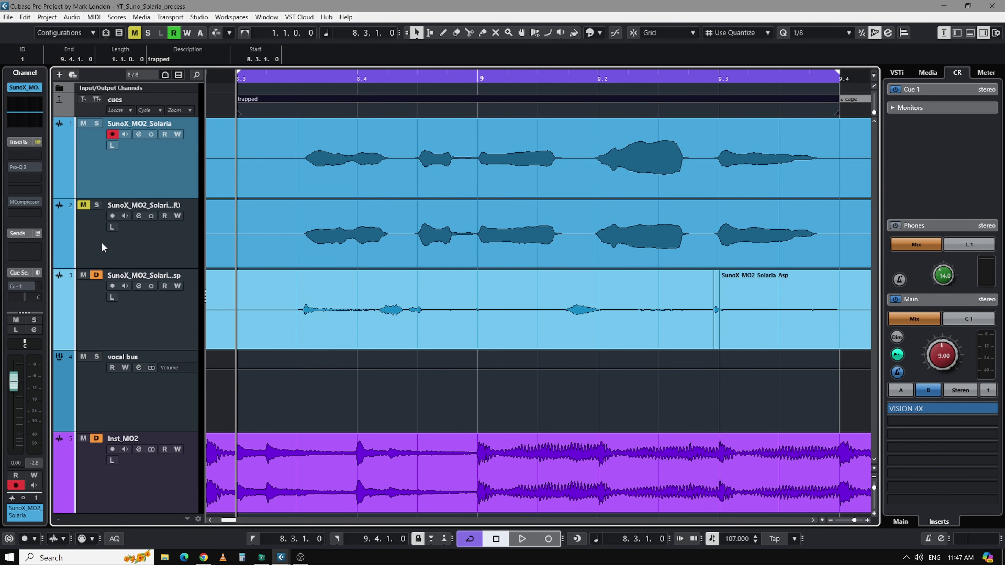
{"action": "left_click", "coordinate": [139, 246]}
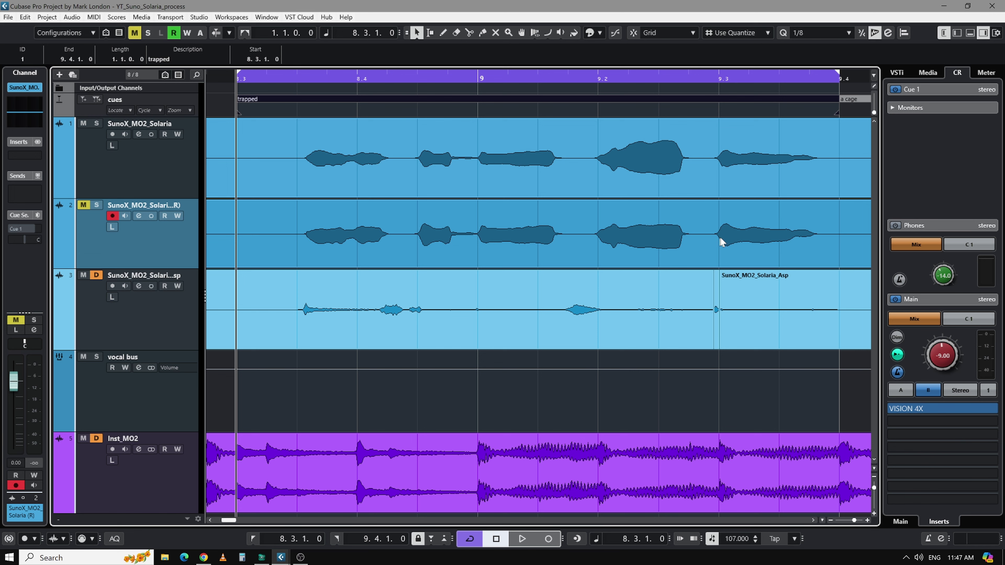
{"action": "left_click", "coordinate": [173, 176]}
{"action": "key", "text": "space"}
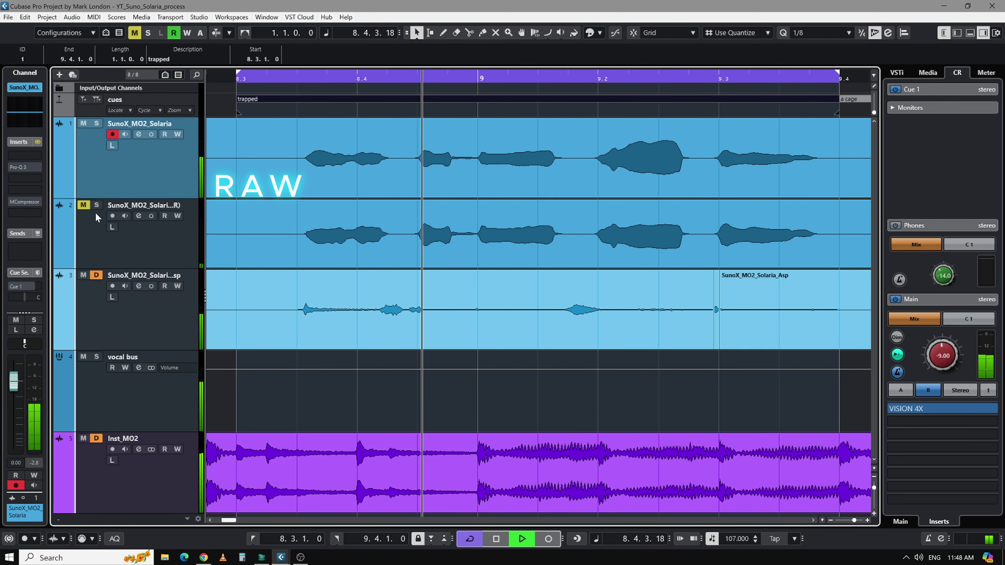
{"action": "left_click", "coordinate": [97, 206]}
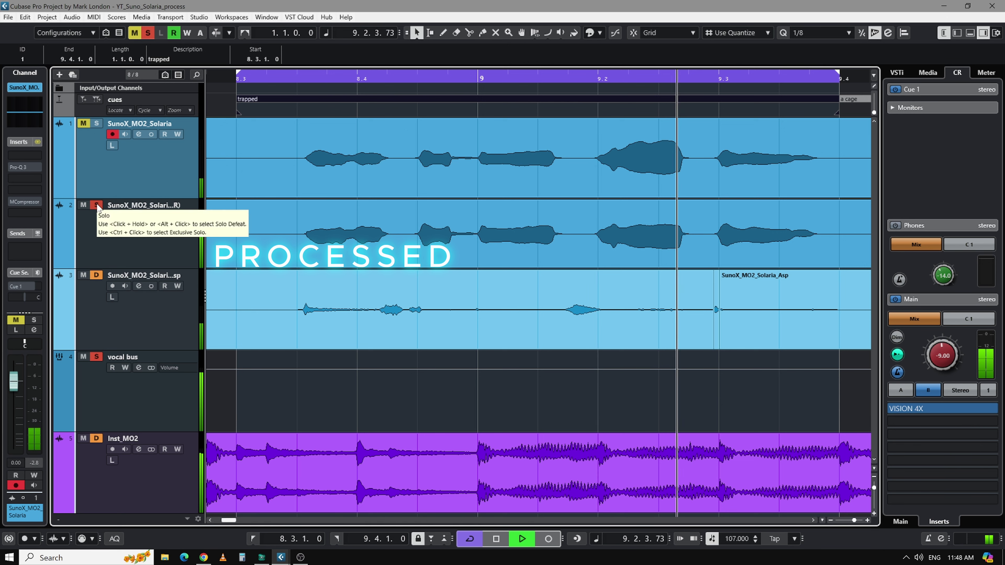
{"action": "left_click", "coordinate": [96, 205]}
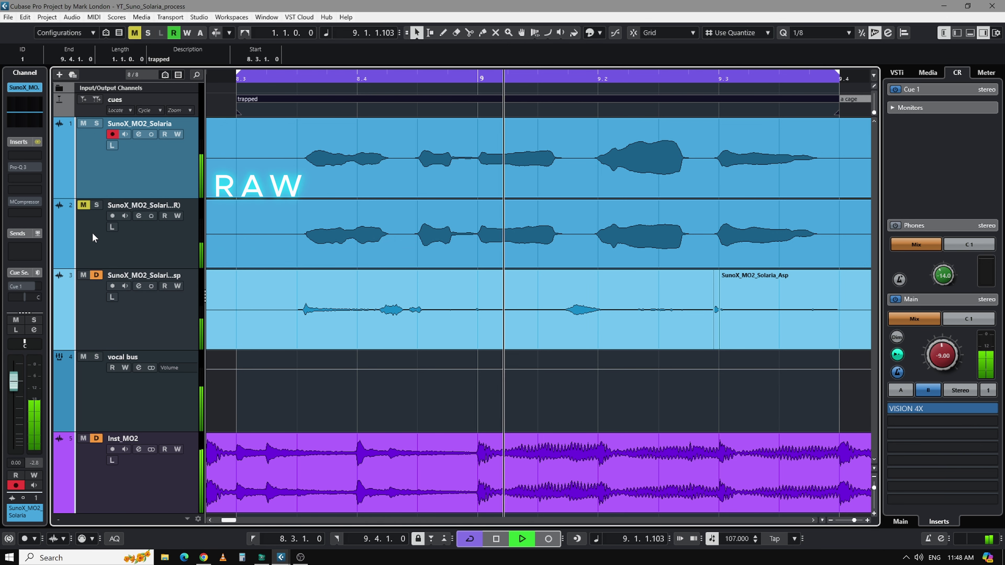
{"action": "left_click", "coordinate": [97, 205]}
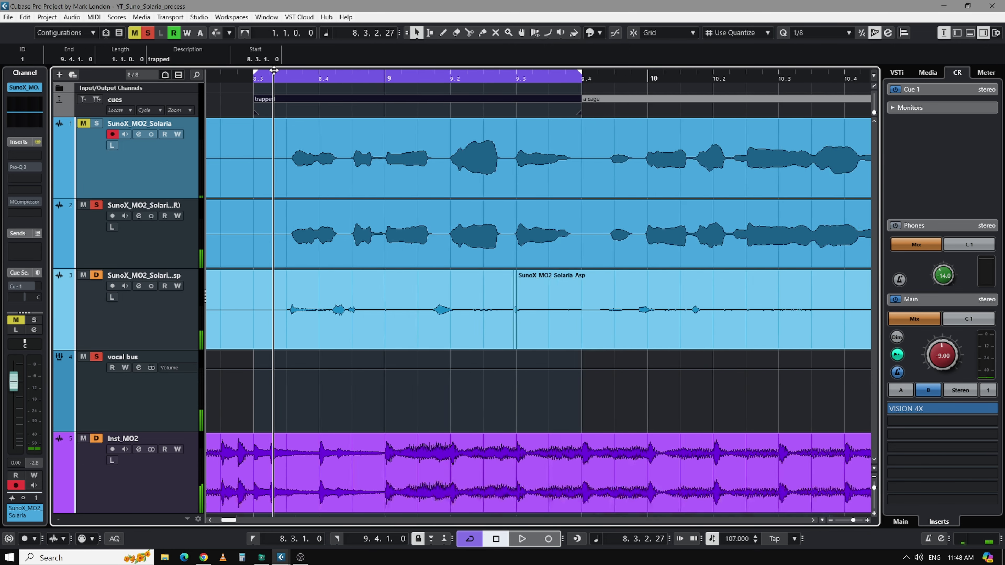
Step: Extend the cycle to the end of the "a cage" cue and compare the raw and rendered vocals over it
{"action": "left_click_drag", "start_coordinate": [274, 70], "coordinate": [274, 67]}
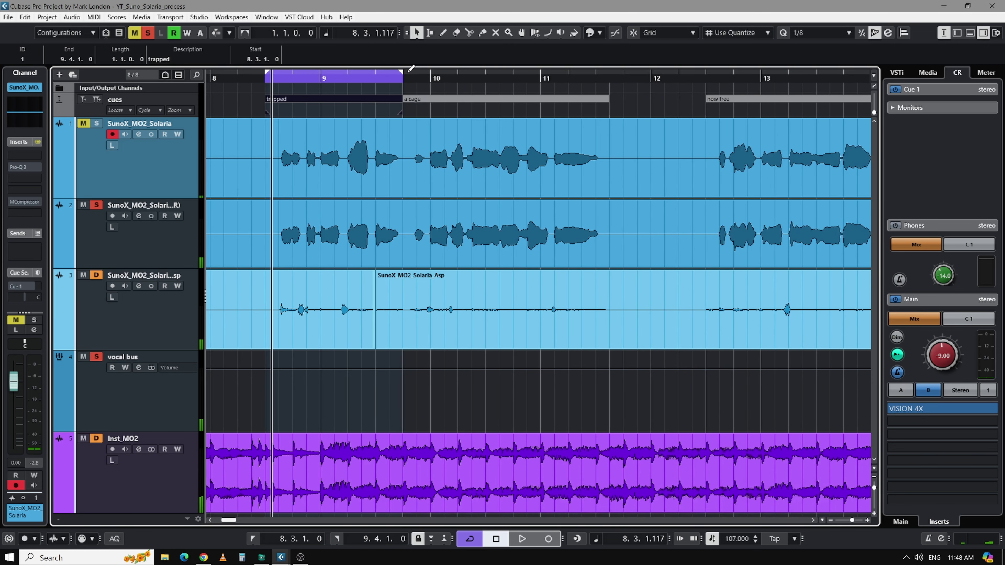
{"action": "left_click_drag", "start_coordinate": [403, 77], "coordinate": [619, 81]}
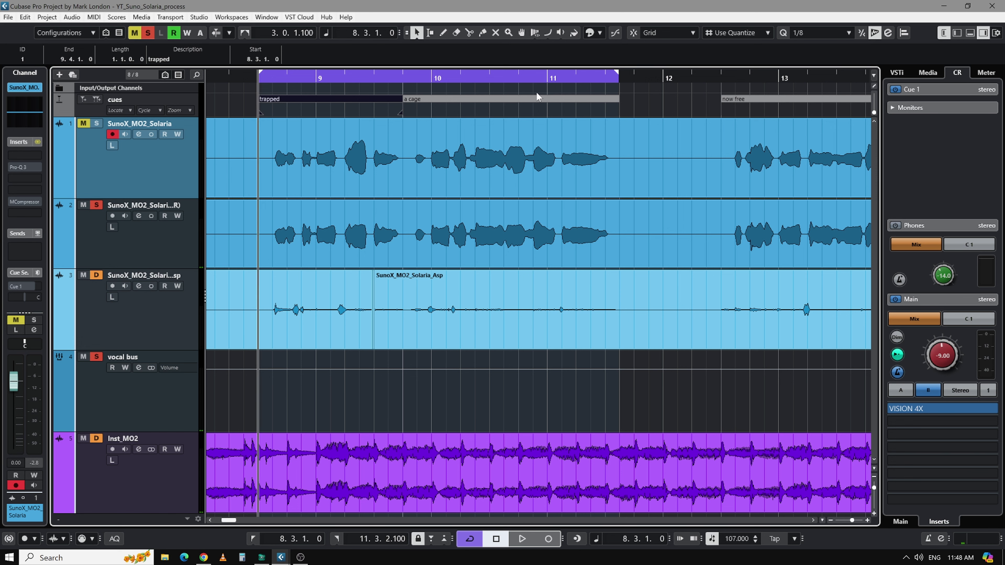
{"action": "key", "text": "space"}
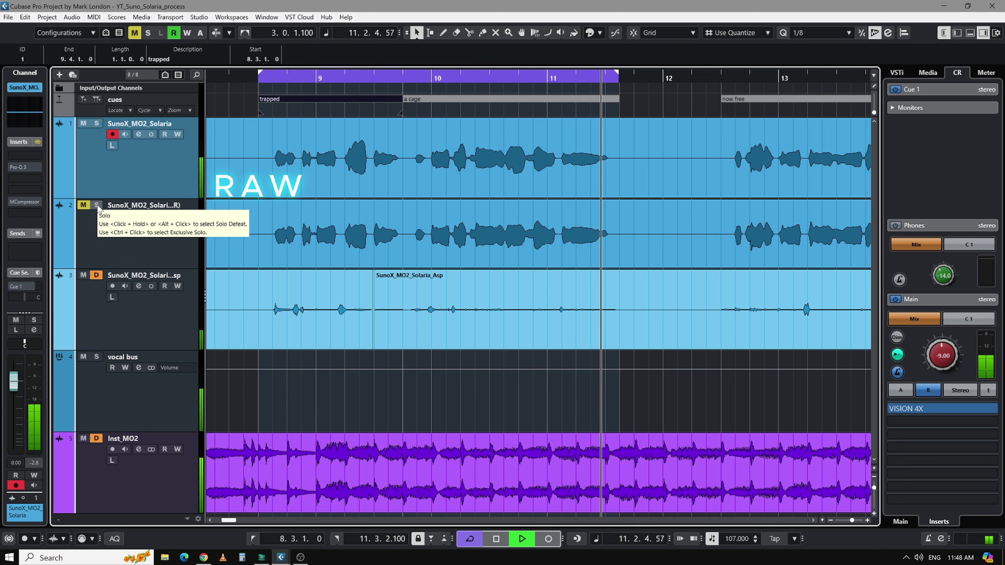
{"action": "left_click", "coordinate": [98, 207]}
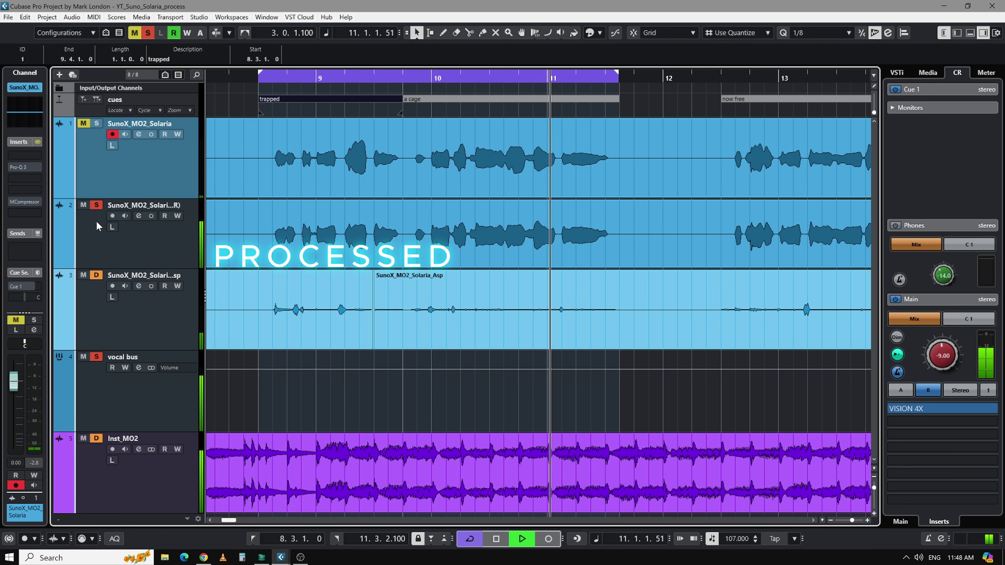
{"action": "key", "text": "space"}
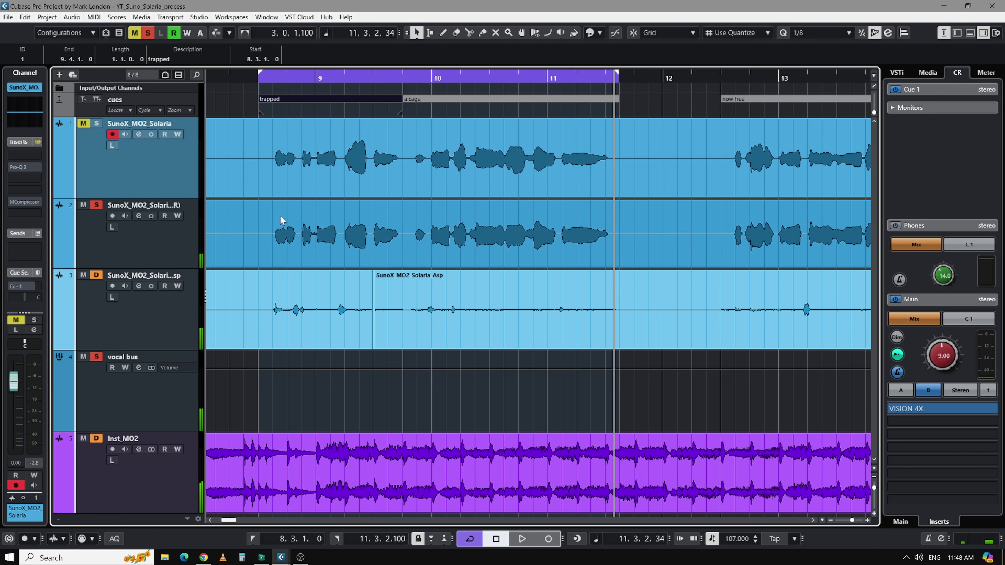
Step: Compare the waveforms of the raw and rendered Solaria events across the two phrases
{"action": "left_click", "coordinate": [311, 163]}
{"action": "left_click", "coordinate": [357, 225]}
{"action": "left_click", "coordinate": [351, 163]}
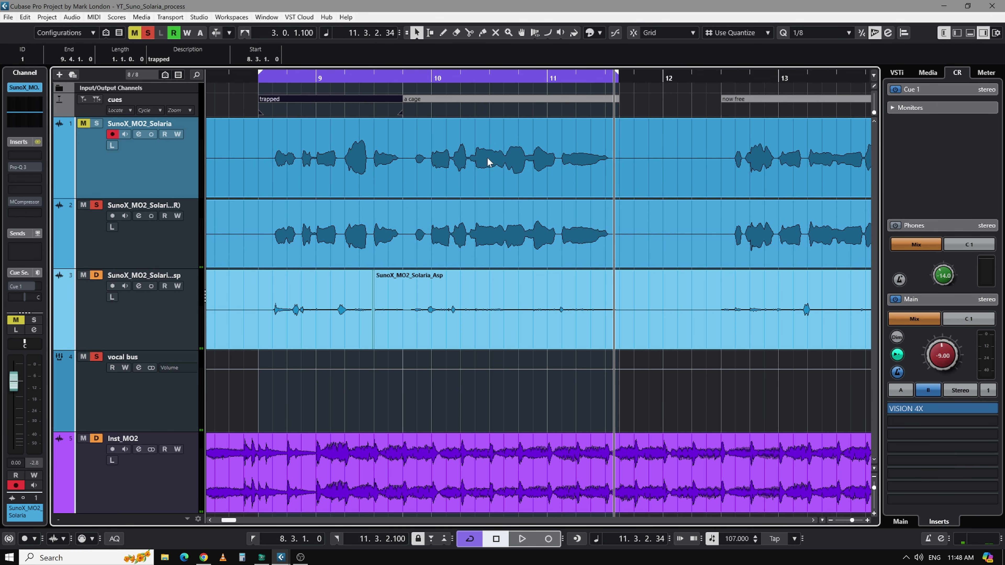
{"action": "left_click", "coordinate": [369, 210]}
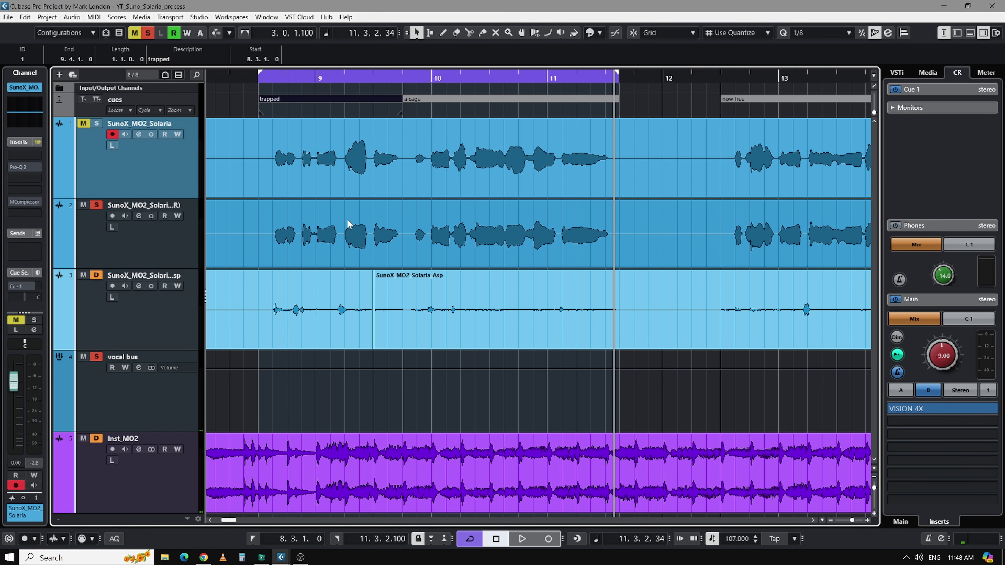
{"action": "left_click_drag", "start_coordinate": [342, 76], "coordinate": [342, 80]}
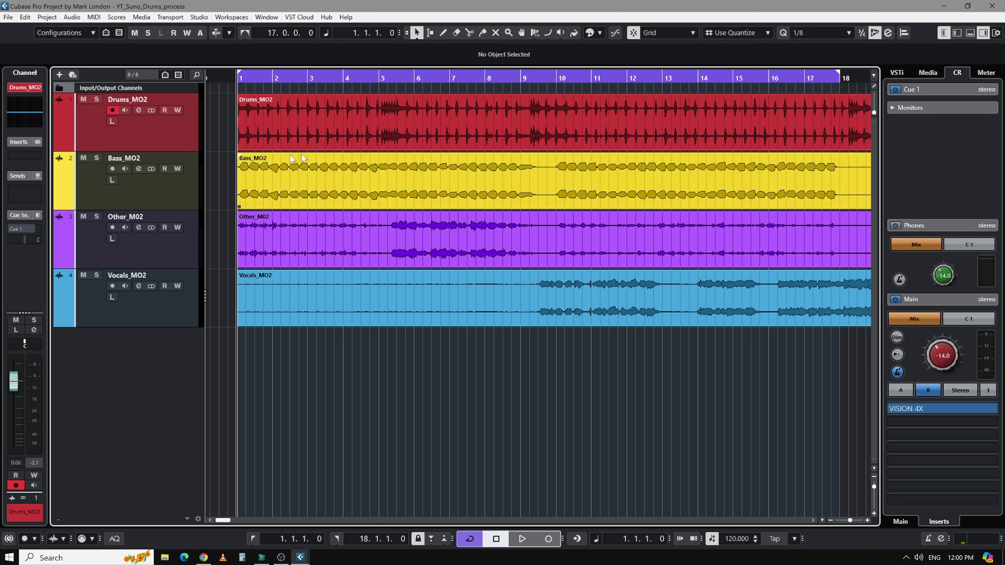
Step: Mute the Bass_MO2, Other_M02 and Vocals_MO2 tracks and audition the drums alone
{"action": "left_click", "coordinate": [83, 158]}
{"action": "left_click", "coordinate": [83, 275]}
{"action": "key", "text": "space"}
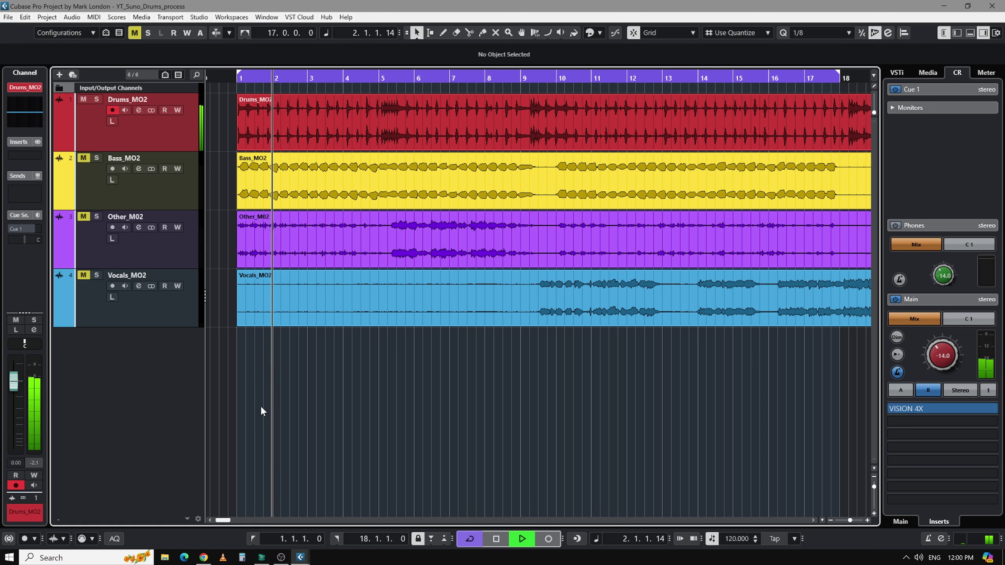
{"action": "key", "text": "space"}
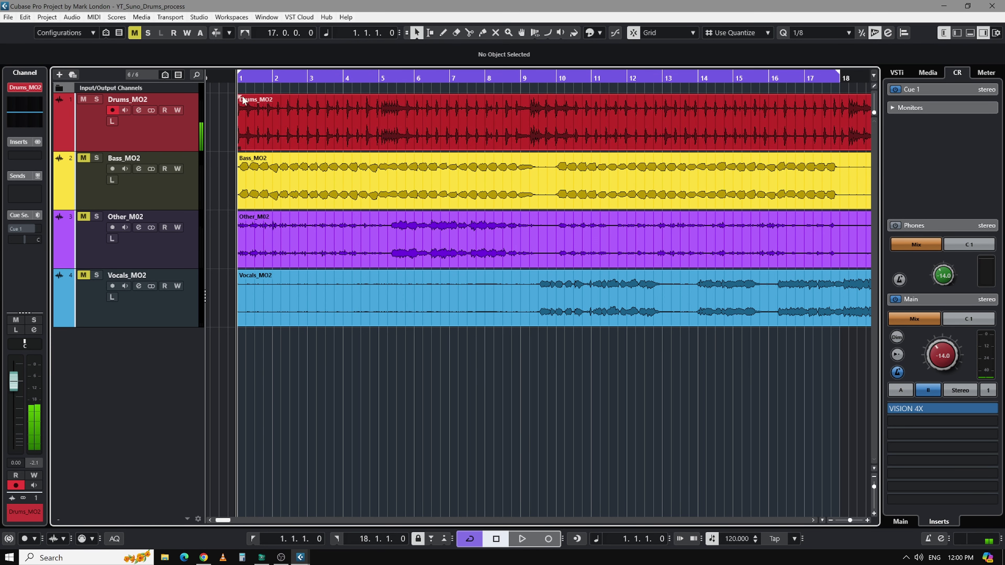
Step: Open the Drums_MO2 event in the Sample Editor and set the hitpoint threshold to 45 %
{"action": "left_click", "coordinate": [289, 132]}
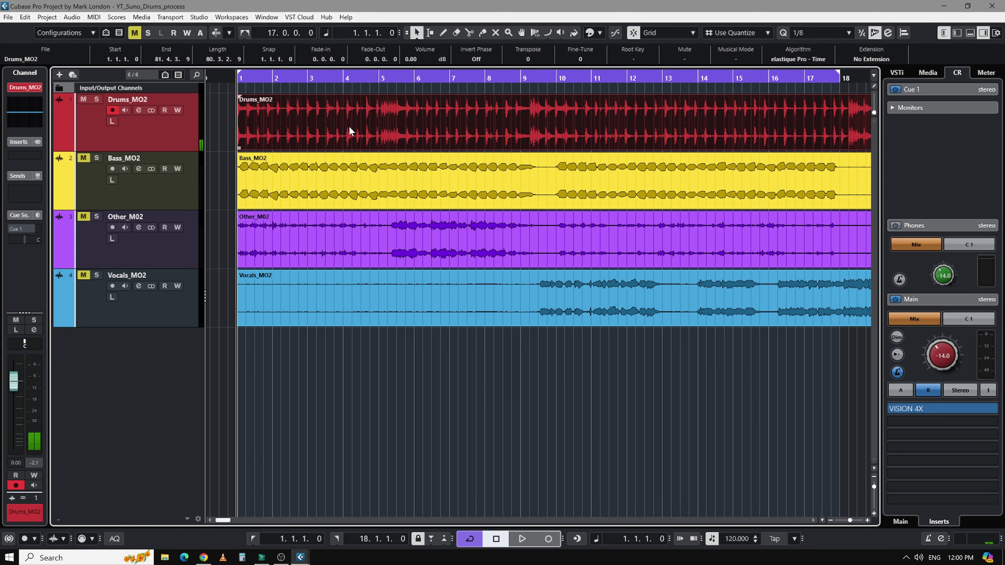
{"action": "double_click", "coordinate": [359, 126]}
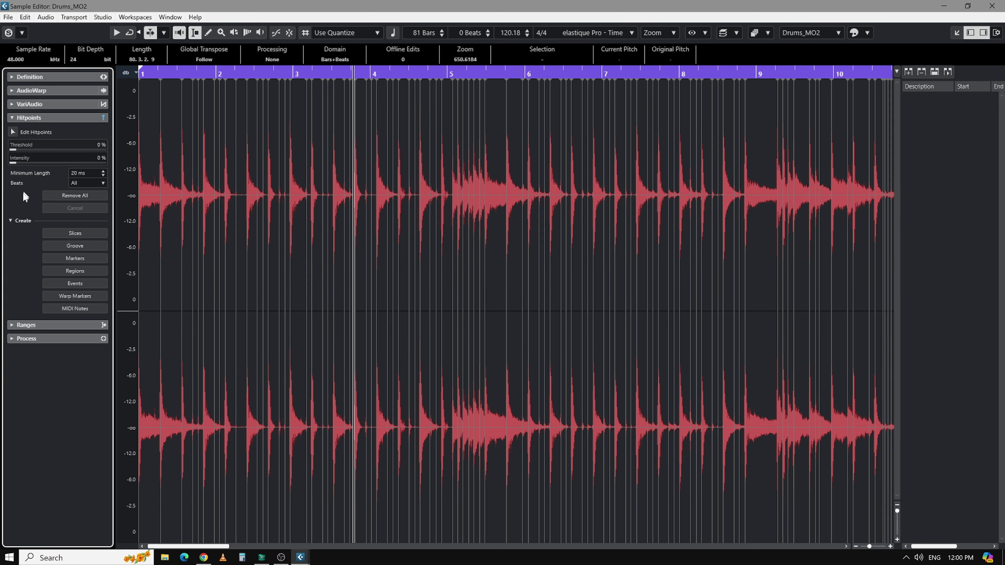
{"action": "left_click_drag", "start_coordinate": [18, 209], "coordinate": [37, 148]}
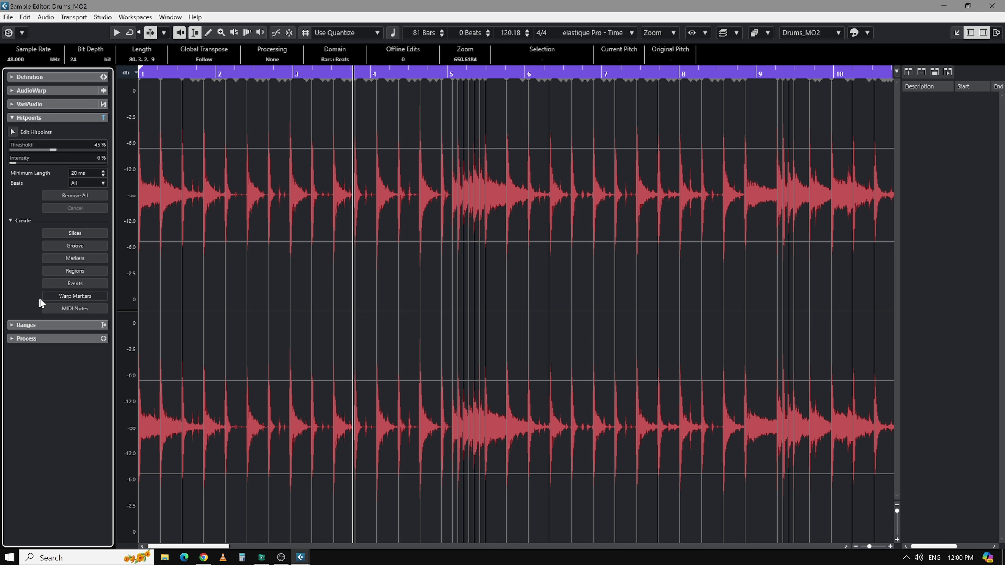
Step: Convert the drum hitpoints to 1/16 MIDI notes at C1 with fixed velocity 100 on a new MIDI track, and close the Sample Editor
{"action": "left_click", "coordinate": [76, 309]}
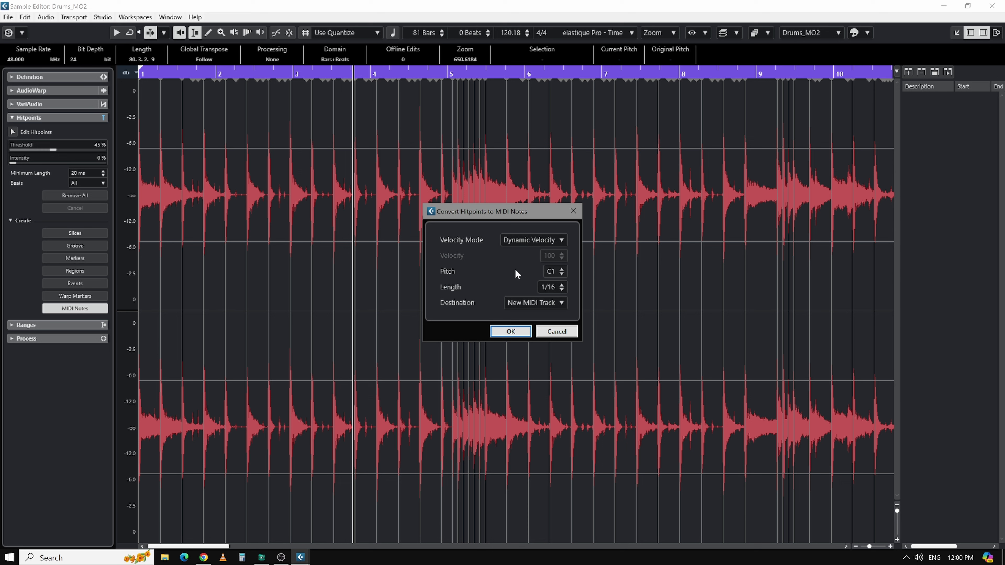
{"action": "left_click", "coordinate": [531, 243]}
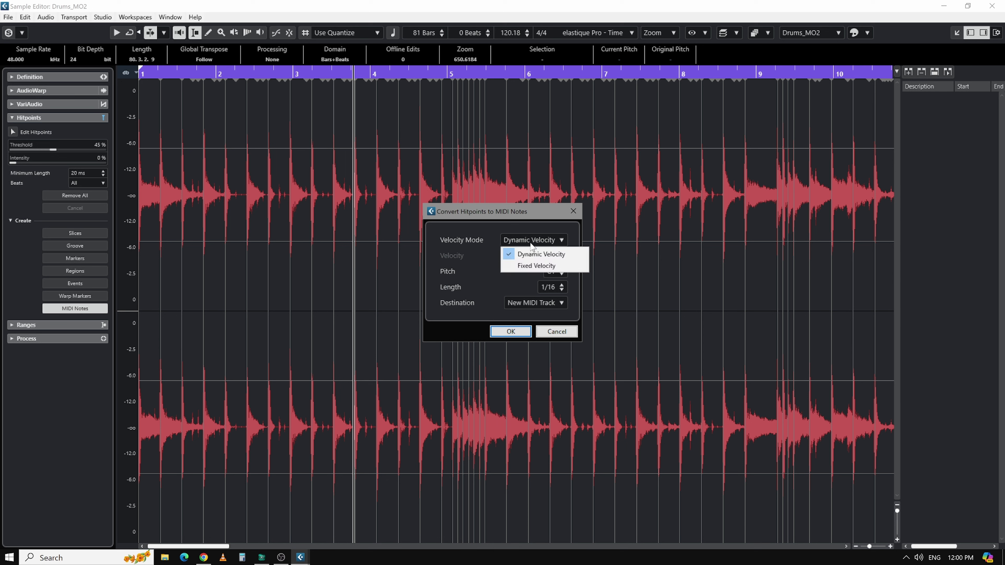
{"action": "left_click", "coordinate": [523, 266]}
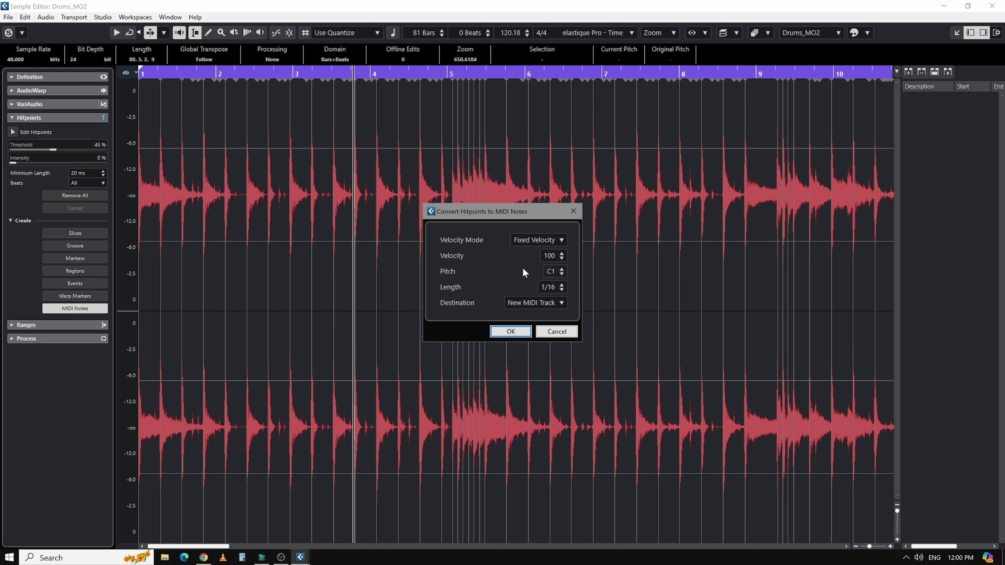
{"action": "left_click", "coordinate": [512, 332]}
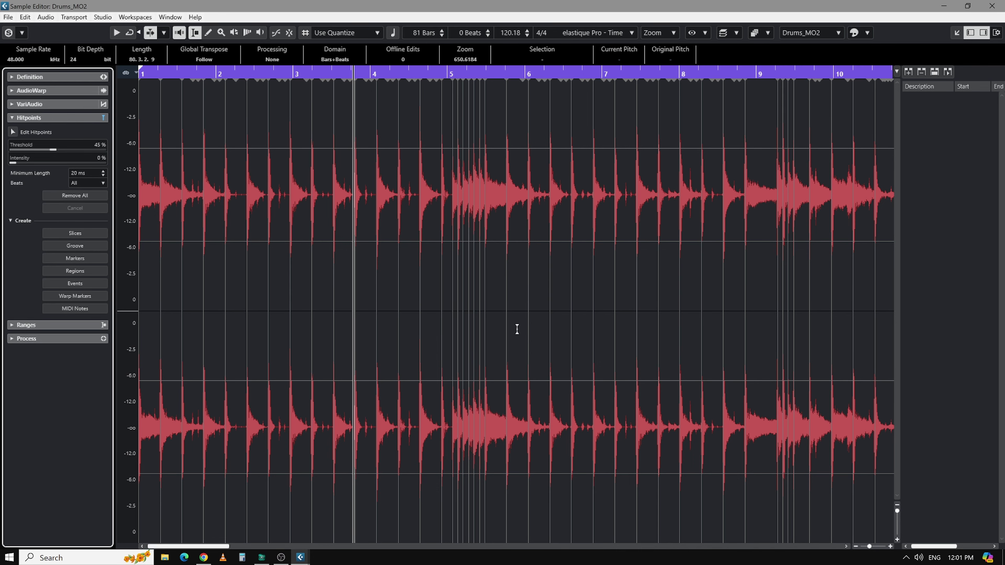
{"action": "left_click", "coordinate": [992, 6]}
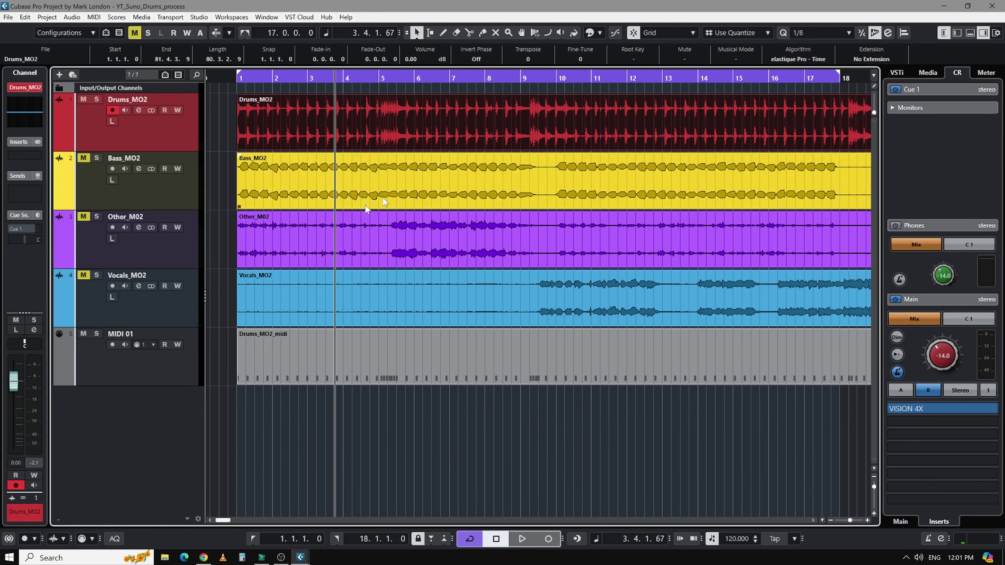
Step: Open the Drums_MO2_midi part in the Key Editor with its notes fitted in view
{"action": "left_click", "coordinate": [109, 370]}
{"action": "left_click", "coordinate": [293, 359]}
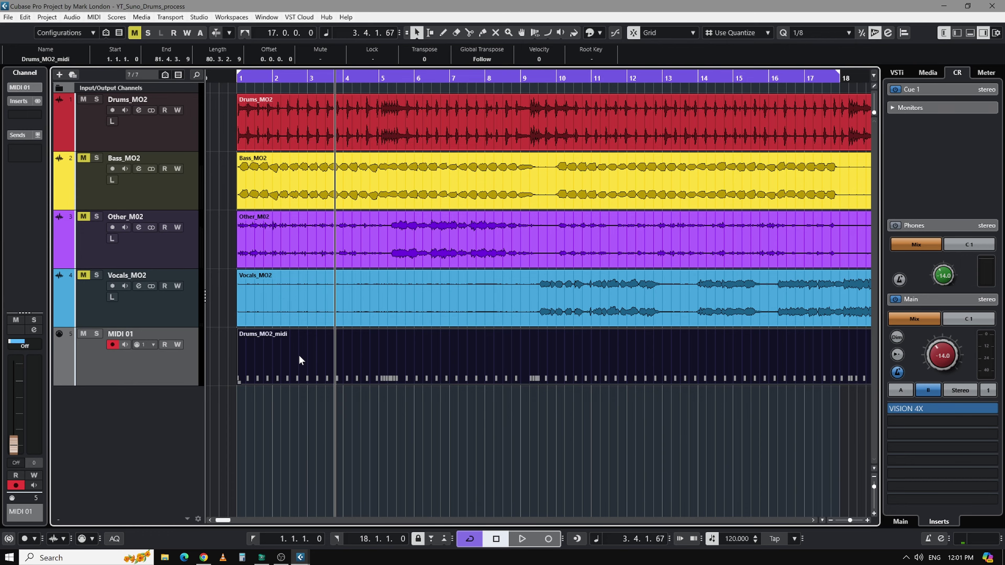
{"action": "double_click", "coordinate": [300, 355]}
{"action": "key", "text": "shift+f"}
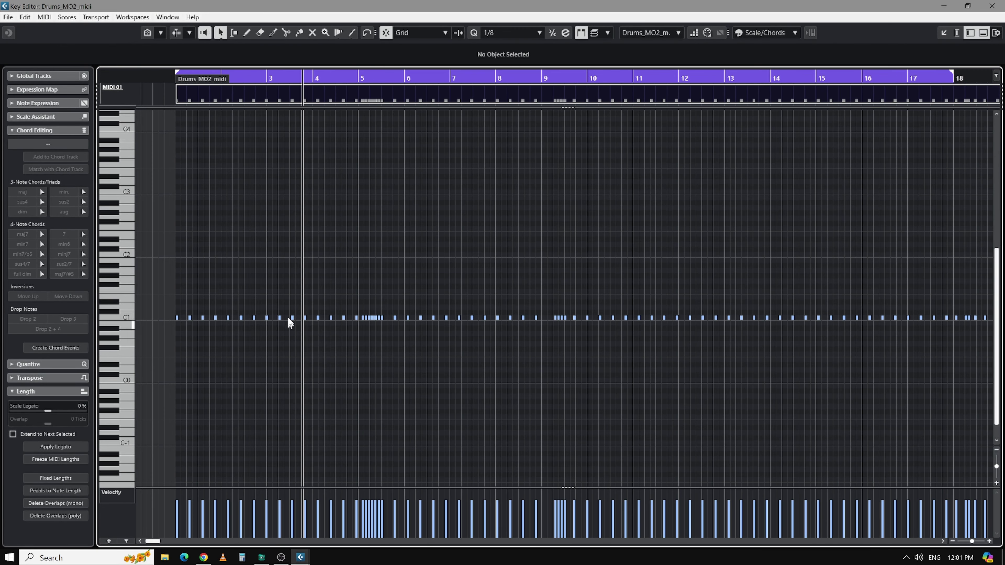
Step: Copy every second C1 note from beat 2 of bar 1 to the end of bar 4, seven notes, up to D1
{"action": "left_click_drag", "start_coordinate": [236, 77], "coordinate": [234, 99]}
{"action": "left_click_drag", "start_coordinate": [339, 76], "coordinate": [336, 47]}
{"action": "left_click_drag", "start_coordinate": [282, 180], "coordinate": [328, 168]}
{"action": "left_click", "coordinate": [264, 309]}
{"action": "left_click", "coordinate": [317, 309], "text": "shift"}
{"action": "left_click", "coordinate": [372, 309], "text": "shift"}
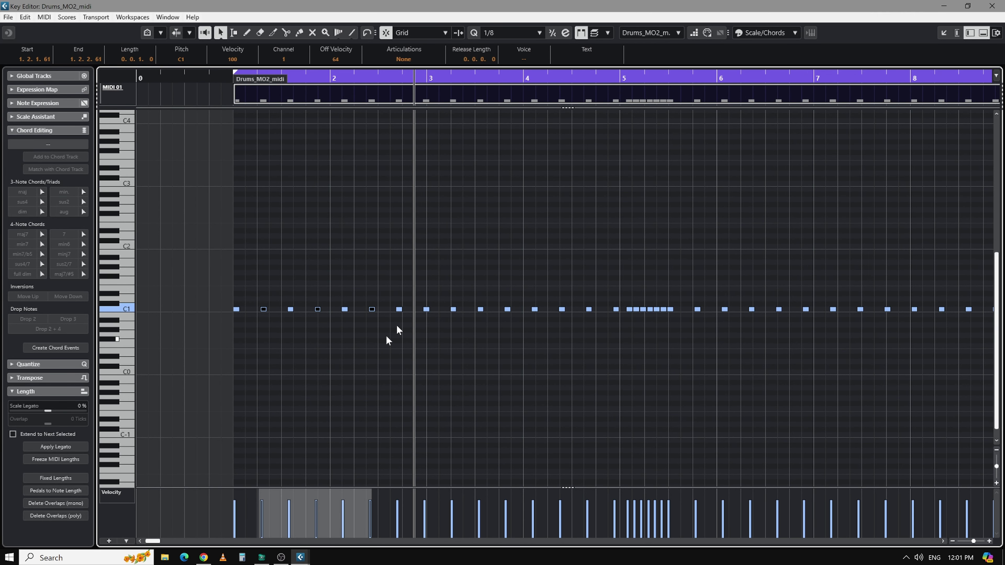
{"action": "left_click", "coordinate": [426, 309], "text": "shift"}
{"action": "left_click", "coordinate": [481, 309], "text": "shift"}
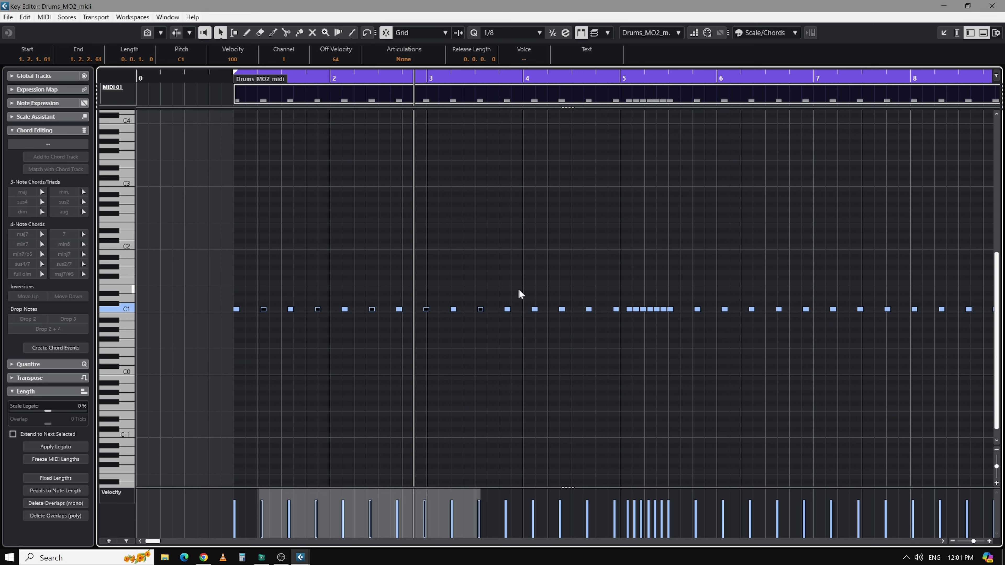
{"action": "left_click", "coordinate": [535, 309], "text": "shift"}
{"action": "left_click", "coordinate": [588, 309], "text": "shift"}
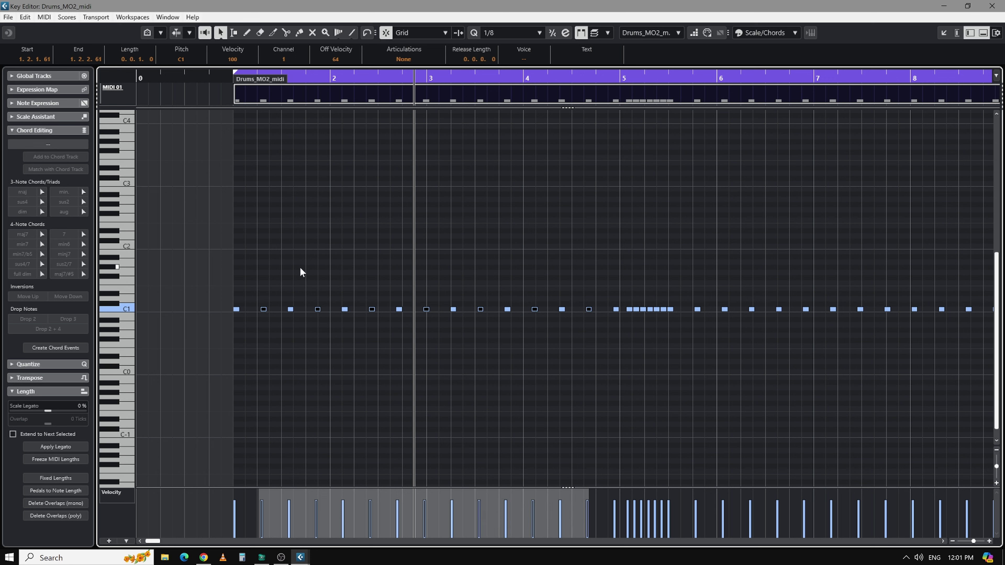
{"action": "left_click_drag", "start_coordinate": [263, 309], "coordinate": [266, 300]}
{"action": "left_click", "coordinate": [275, 264]}
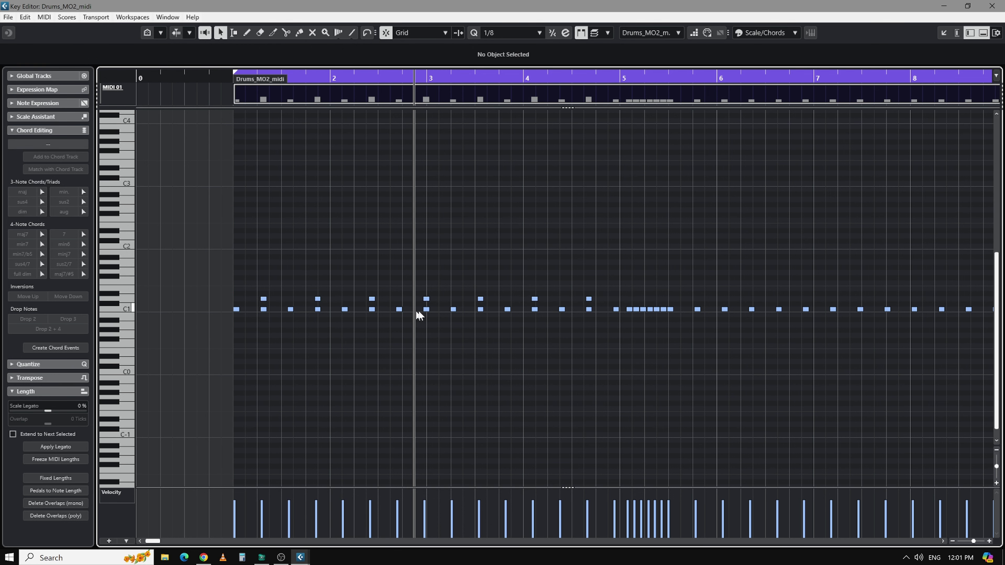
Step: Close the Key Editor and mute the MIDI 01 track
{"action": "scroll", "coordinate": [604, 233], "scroll_direction": "right", "scroll_amount": 3}
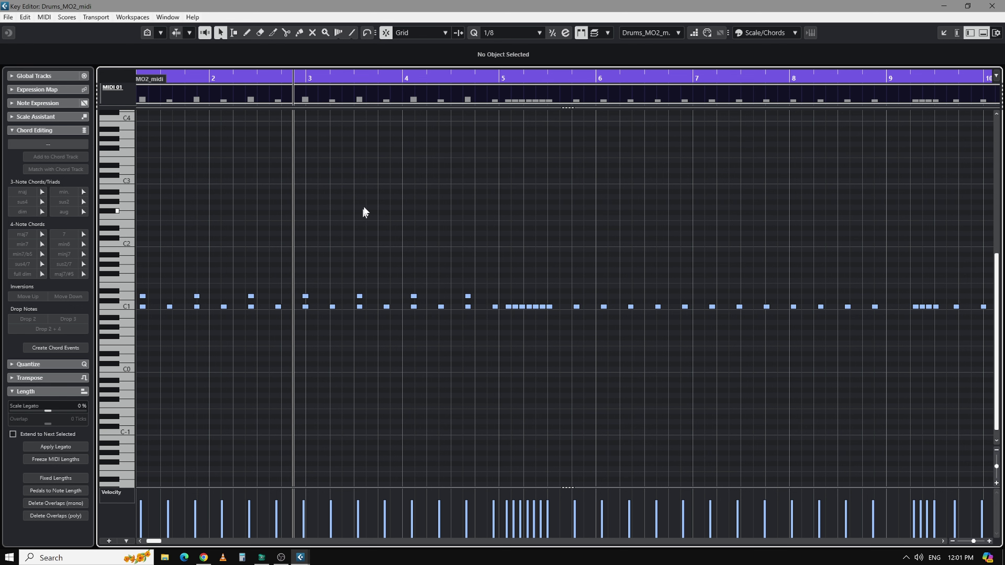
{"action": "scroll", "coordinate": [360, 212], "scroll_direction": "left", "scroll_amount": 4}
{"action": "scroll", "coordinate": [484, 188], "scroll_direction": "right", "scroll_amount": 2}
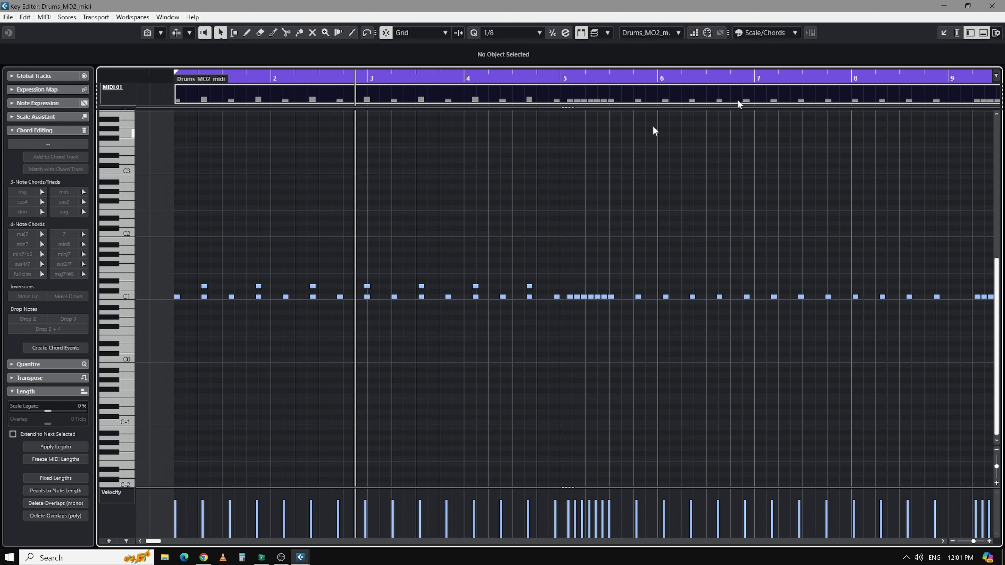
{"action": "key", "text": "Escape"}
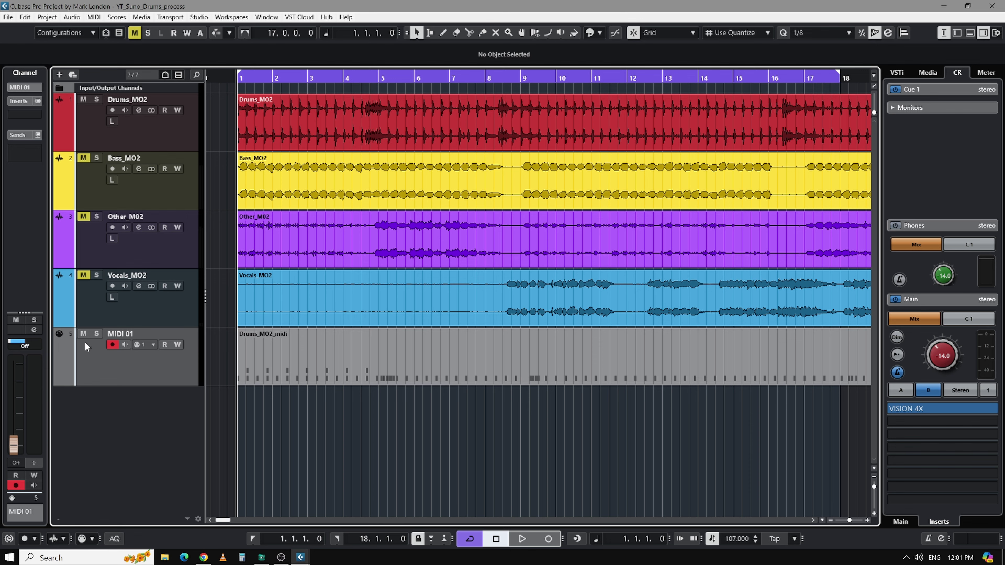
{"action": "left_click", "coordinate": [84, 334]}
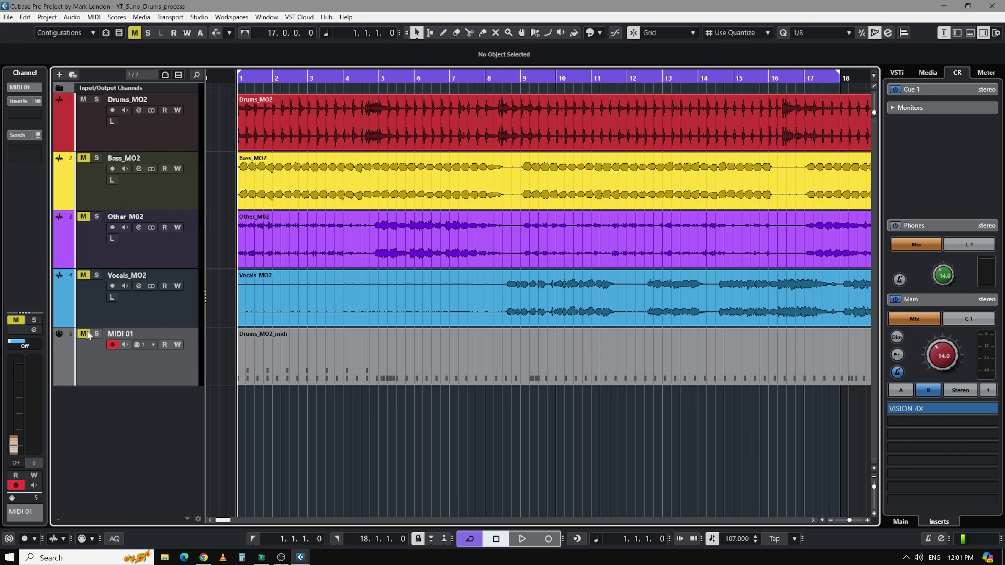
Step: Audition the opening hits of the Drums_MO2 track from the start of the project
{"action": "left_click", "coordinate": [183, 136]}
{"action": "left_click", "coordinate": [222, 81]}
{"action": "left_click_drag", "start_coordinate": [222, 81], "coordinate": [292, 93]}
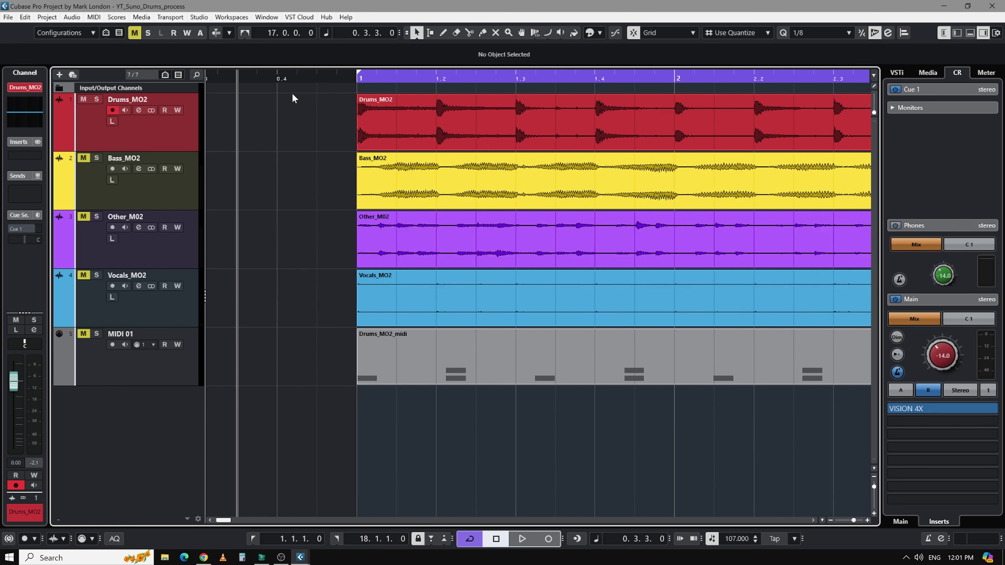
{"action": "key", "text": "KP_Decimal"}
{"action": "key", "text": "space"}
{"action": "key", "text": "space"}
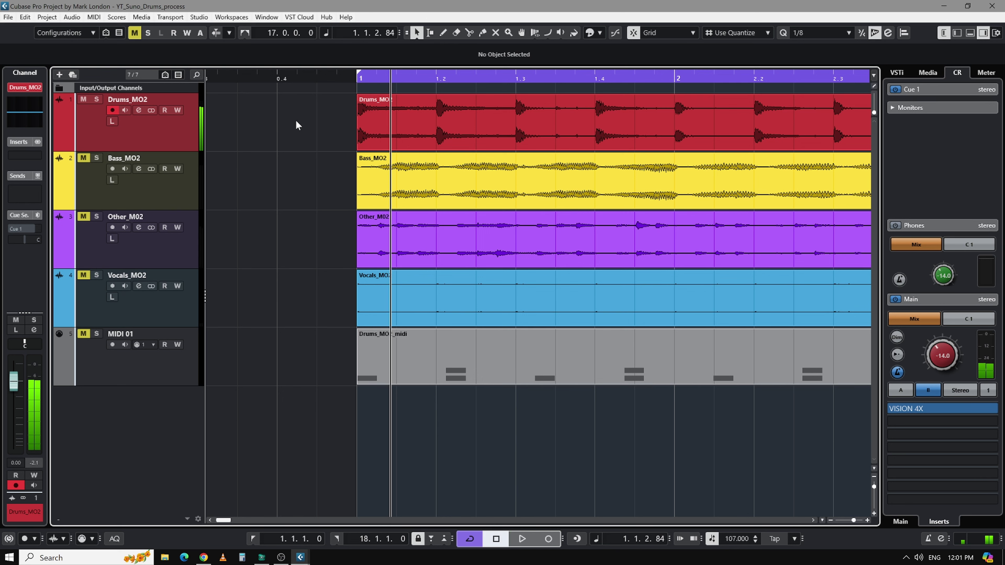
{"action": "key", "text": "KP_Decimal"}
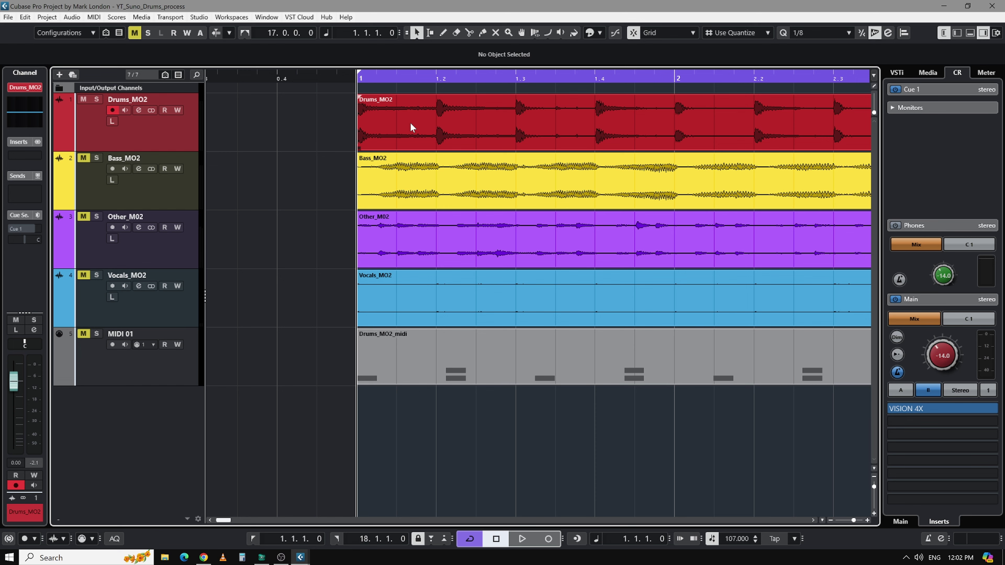
{"action": "key", "text": "space"}
{"action": "key", "text": "space"}
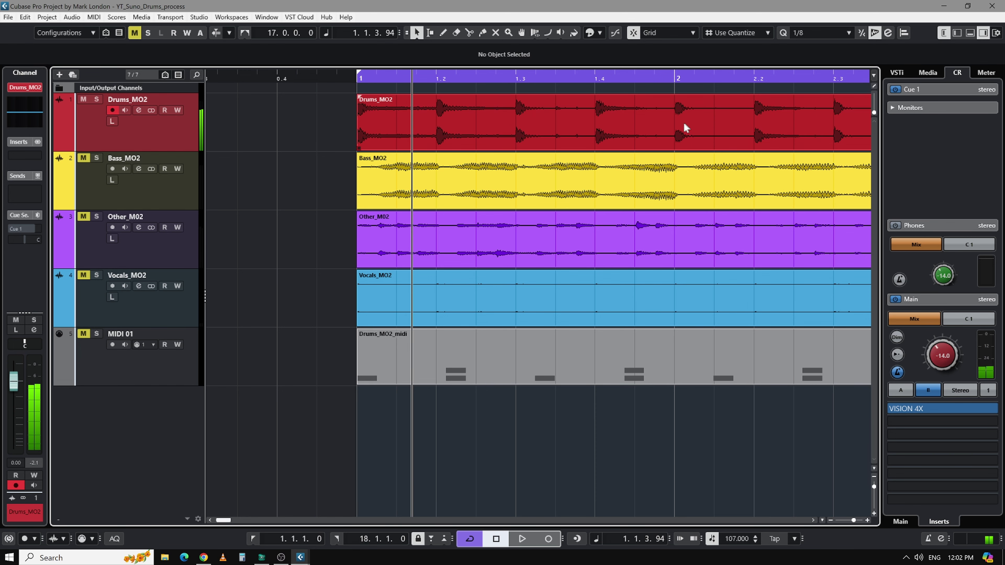
Step: Audition the isolated drum hits of the Drums_MO2 stem around bar 54
{"action": "left_click_drag", "start_coordinate": [517, 77], "coordinate": [496, 35]}
{"action": "left_click_drag", "start_coordinate": [752, 82], "coordinate": [443, 136]}
{"action": "left_click_drag", "start_coordinate": [512, 79], "coordinate": [518, 79]}
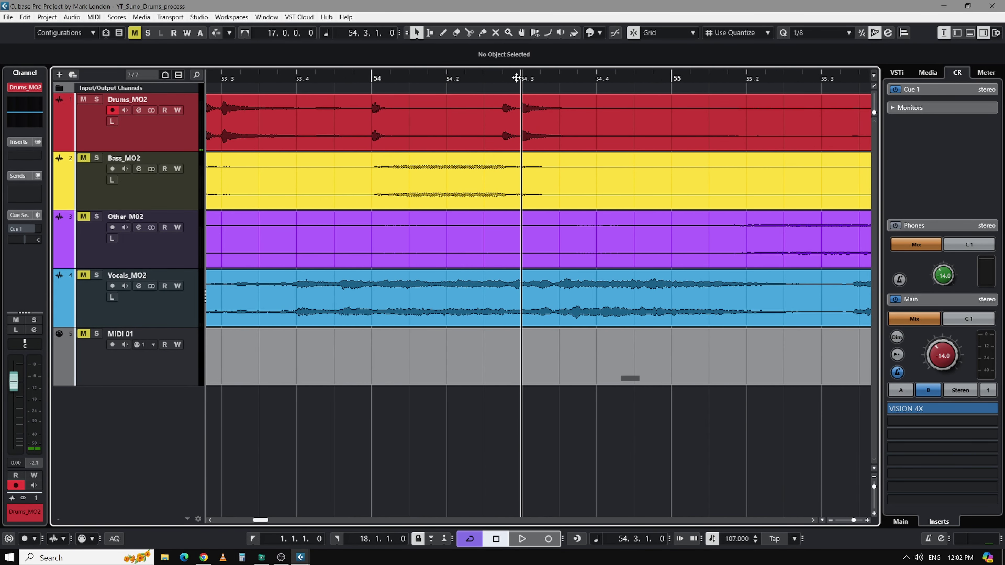
{"action": "key", "text": "space"}
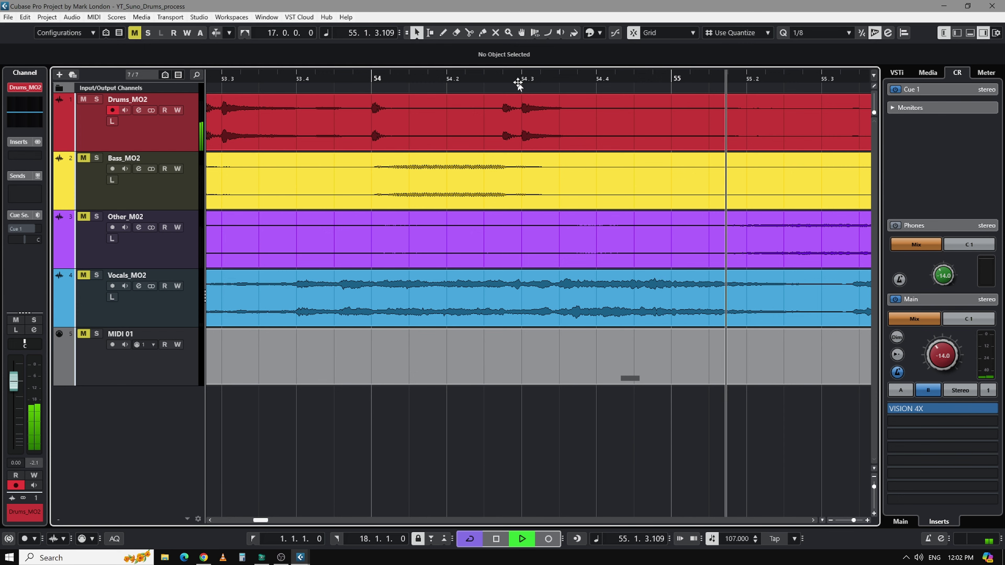
{"action": "key", "text": "space"}
{"action": "left_click_drag", "start_coordinate": [460, 78], "coordinate": [479, 95]}
{"action": "key", "text": "space"}
{"action": "key", "text": "space"}
{"action": "left_click", "coordinate": [314, 76]}
{"action": "left_click_drag", "start_coordinate": [314, 76], "coordinate": [314, 64]}
Step: Mute the Drums_MO2 track, unmute Bass_MO2, and inspect the Bass_MO2 event at the project start
{"action": "left_click", "coordinate": [83, 99]}
{"action": "left_click", "coordinate": [83, 158]}
{"action": "left_click", "coordinate": [268, 187]}
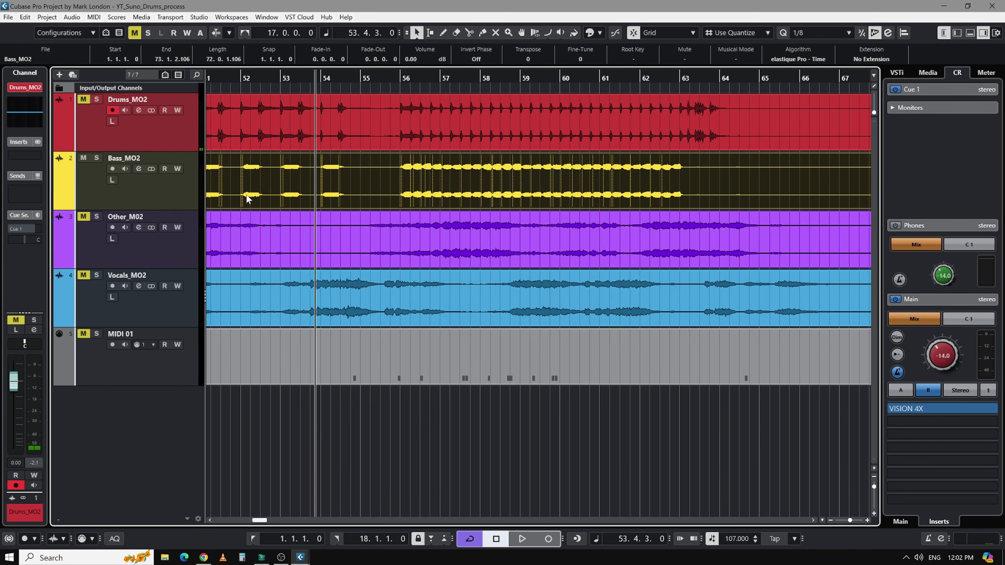
{"action": "key", "text": "Home"}
{"action": "left_click_drag", "start_coordinate": [222, 77], "coordinate": [223, 94]}
{"action": "scroll", "coordinate": [378, 168], "scroll_direction": "right", "scroll_amount": 3}
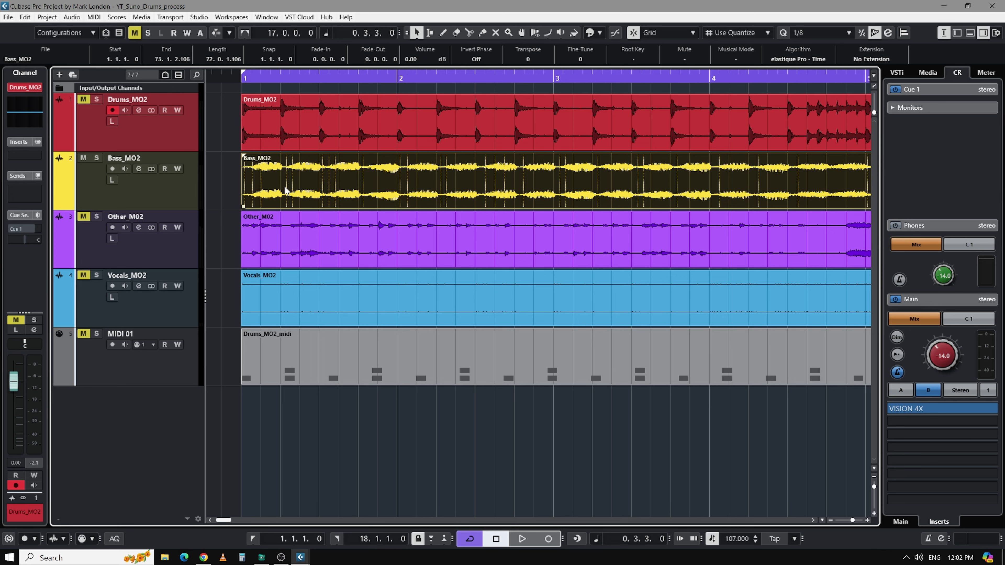
{"action": "left_click", "coordinate": [274, 230]}
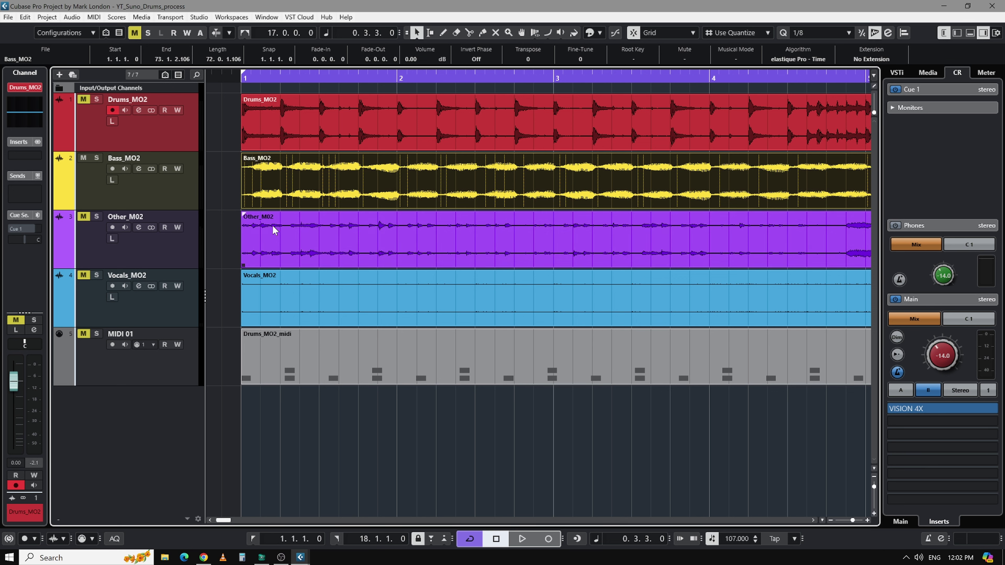
{"action": "left_click", "coordinate": [283, 132]}
{"action": "left_click", "coordinate": [280, 160]}
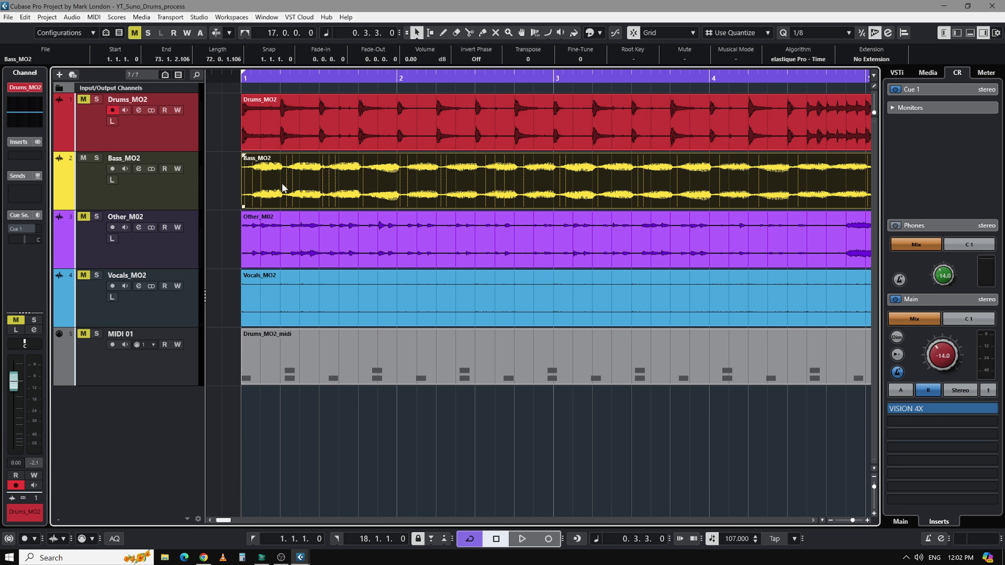
Step: Unmute the Drums_MO2 track and audition the drums and bass together from bar 1
{"action": "left_click", "coordinate": [84, 100]}
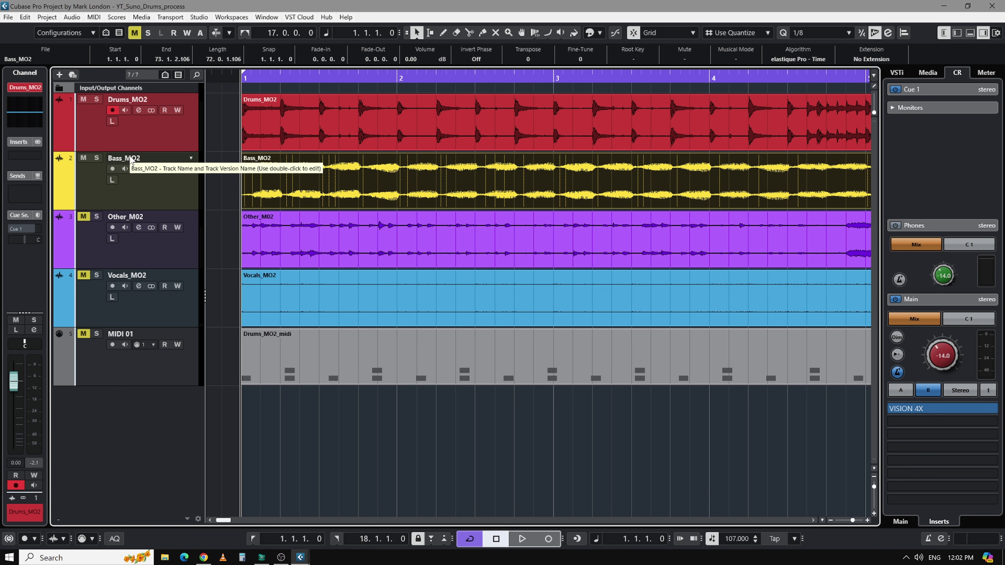
{"action": "key", "text": "space"}
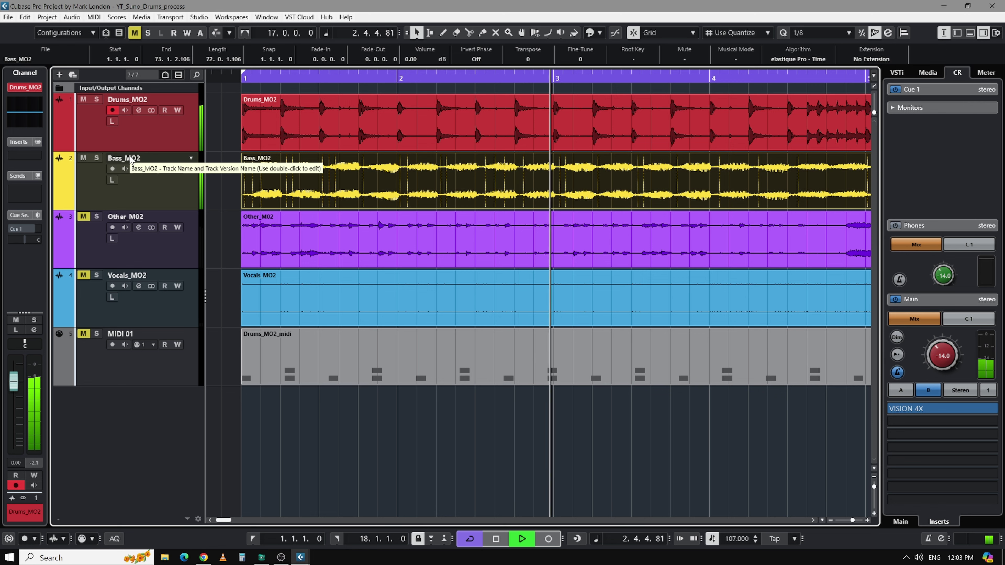
{"action": "key", "text": "space"}
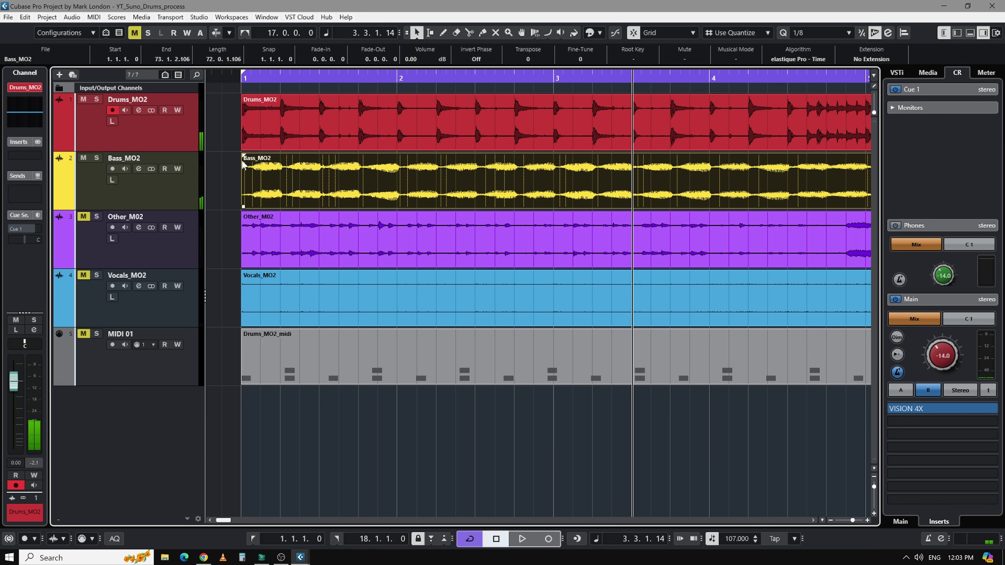
{"action": "left_click", "coordinate": [246, 142]}
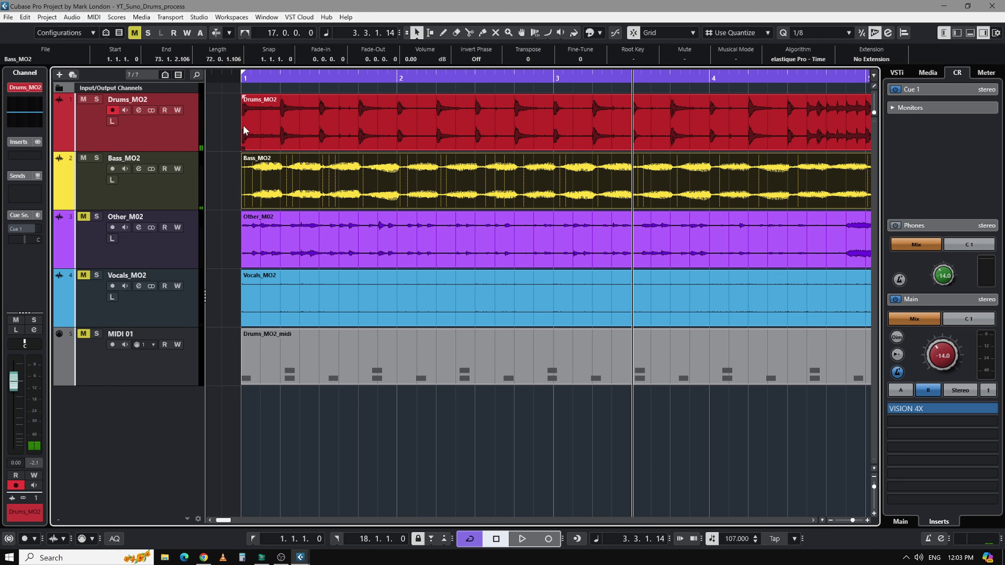
{"action": "left_click", "coordinate": [252, 169]}
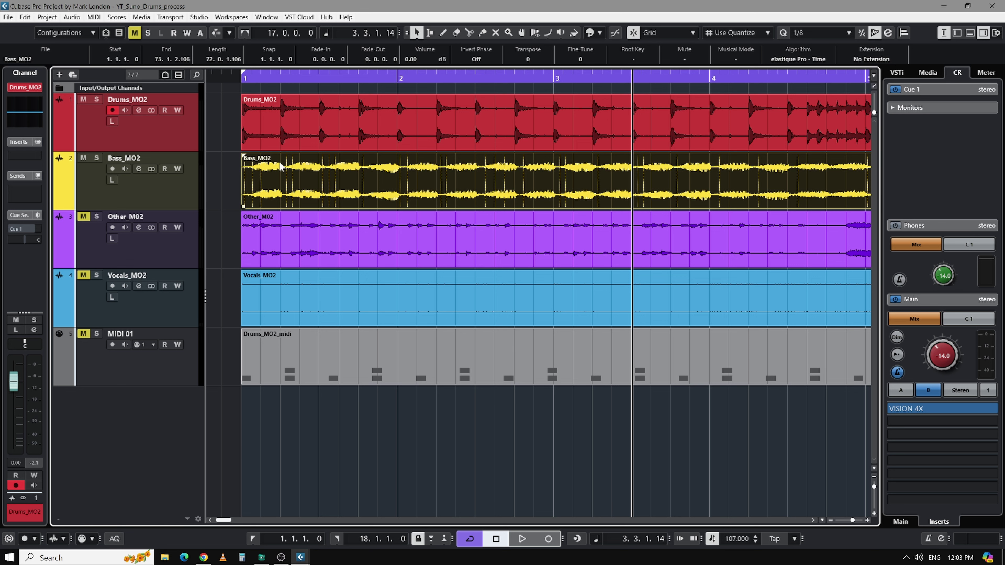
{"action": "left_click", "coordinate": [283, 107]}
{"action": "left_click", "coordinate": [310, 190]}
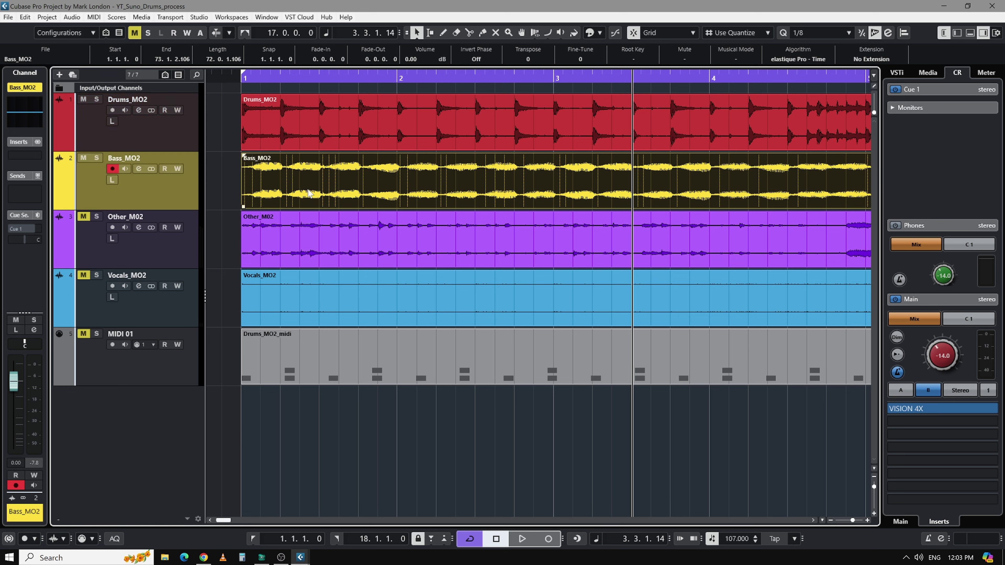
{"action": "left_click_drag", "start_coordinate": [265, 78], "coordinate": [253, 91]}
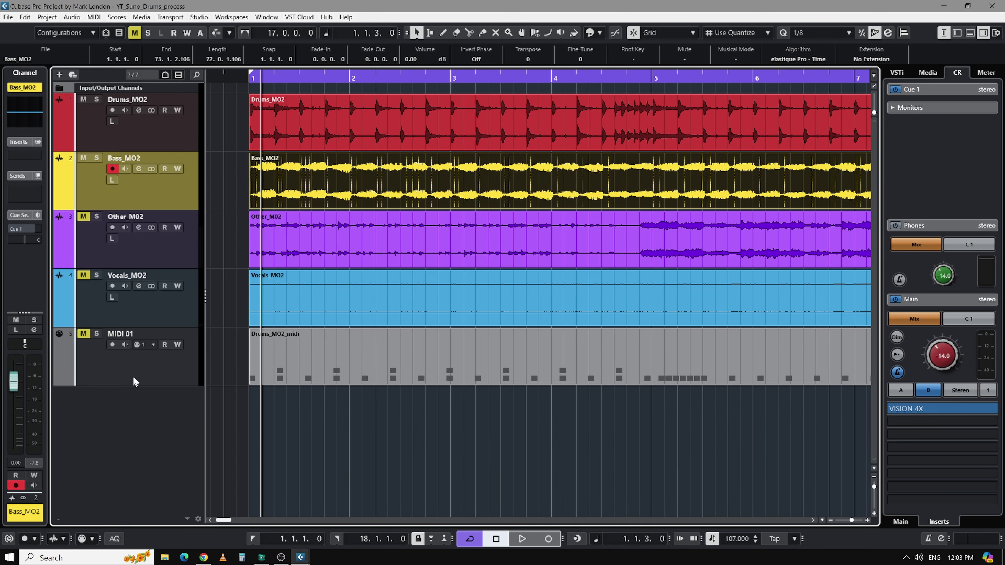
Step: Import the MIDI file Inst_MO2 chords.mid into the current project
{"action": "left_click", "coordinate": [128, 380]}
{"action": "left_click", "coordinate": [8, 17]}
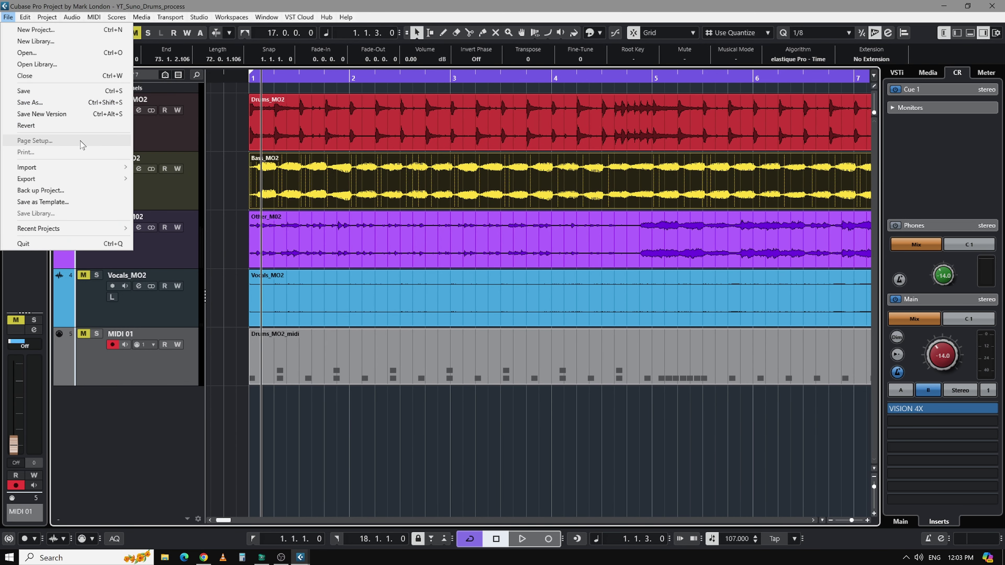
{"action": "mouse_move", "coordinate": [86, 181]}
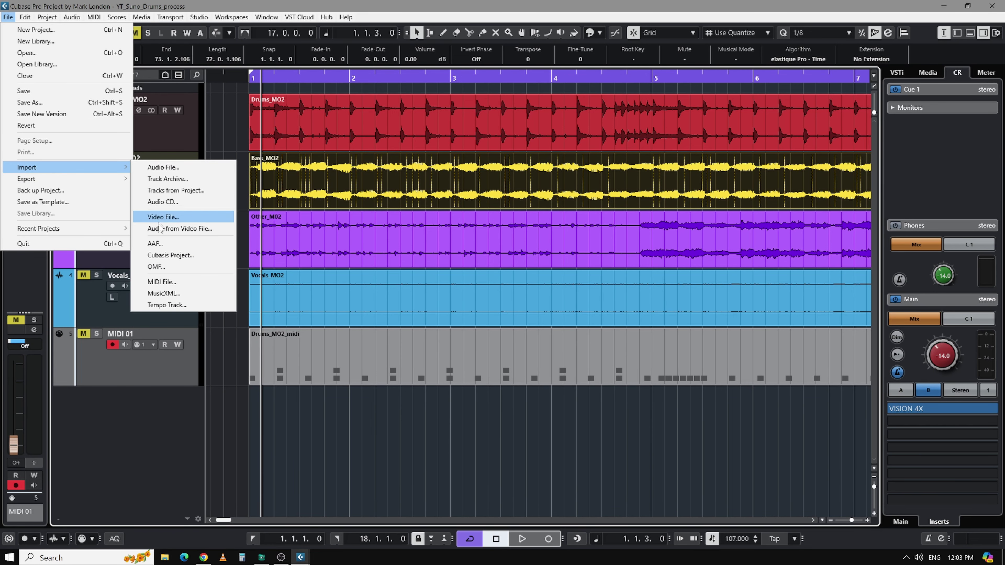
{"action": "left_click", "coordinate": [159, 282]}
{"action": "left_click", "coordinate": [503, 295]}
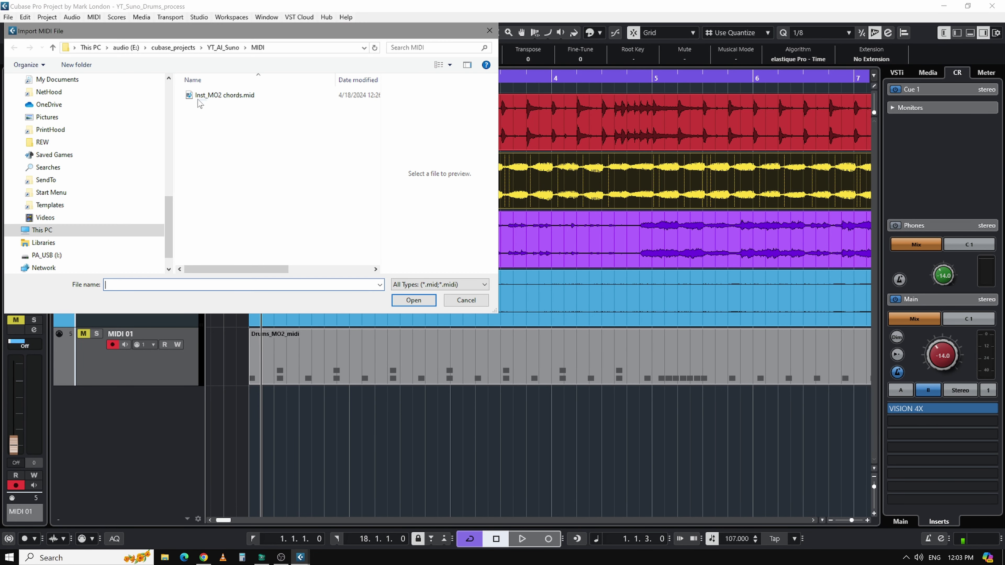
{"action": "left_click", "coordinate": [223, 96]}
{"action": "left_click", "coordinate": [414, 301]}
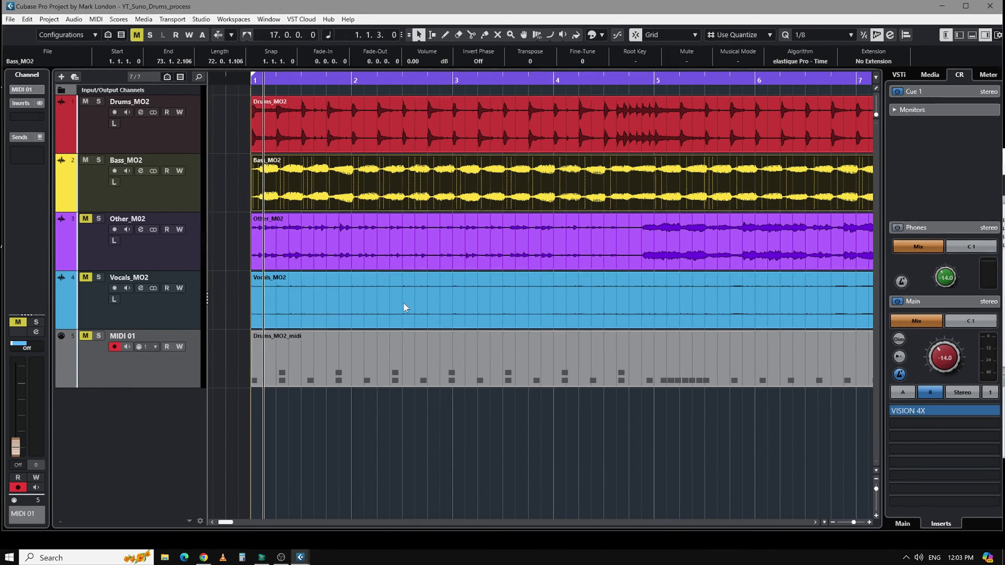
Step: Move the Inst_MO2 chords track between Drums_MO2 and Bass_MO2 and open its part in the Key Editor
{"action": "left_click", "coordinate": [145, 485]}
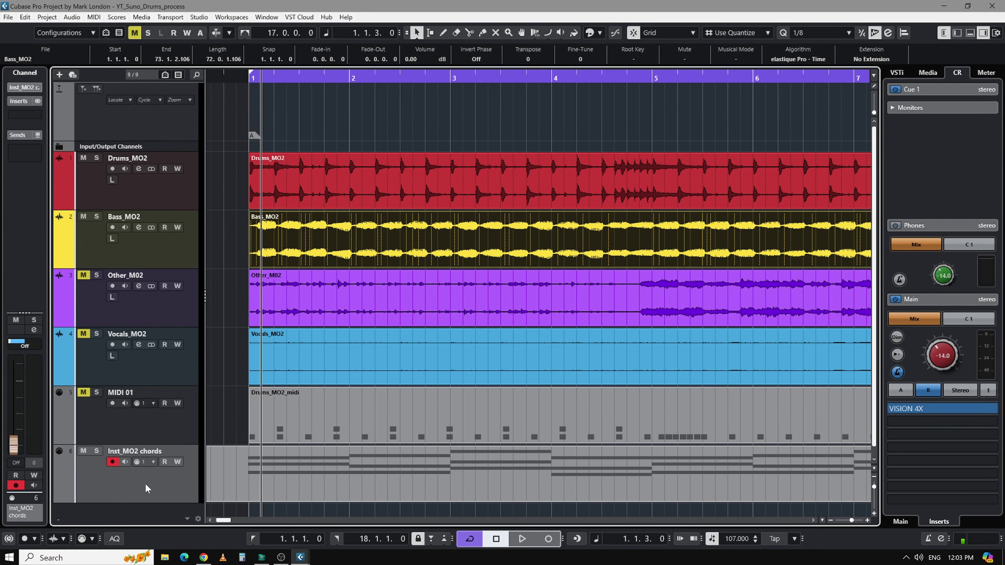
{"action": "left_click_drag", "start_coordinate": [169, 488], "coordinate": [183, 245]}
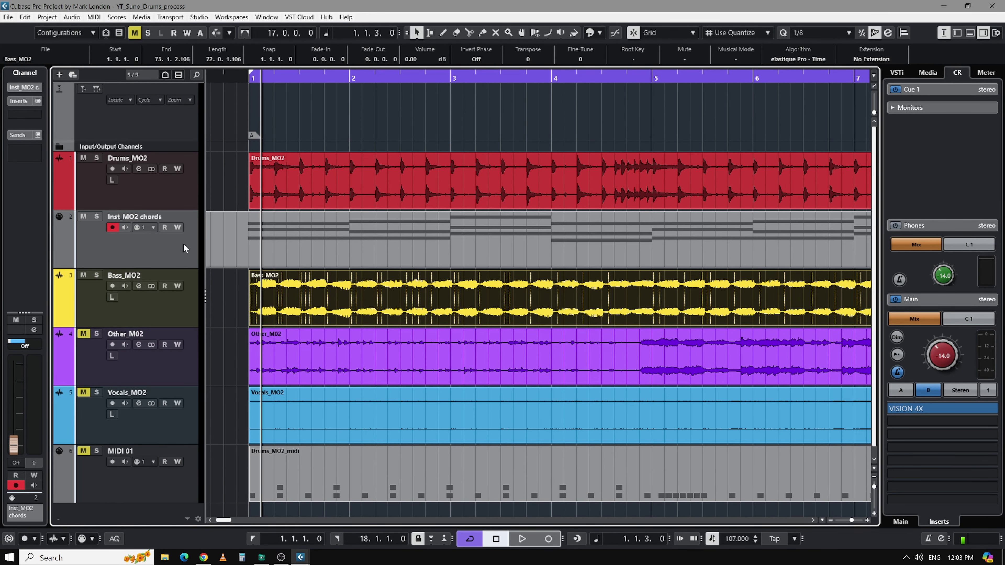
{"action": "left_click", "coordinate": [245, 232]}
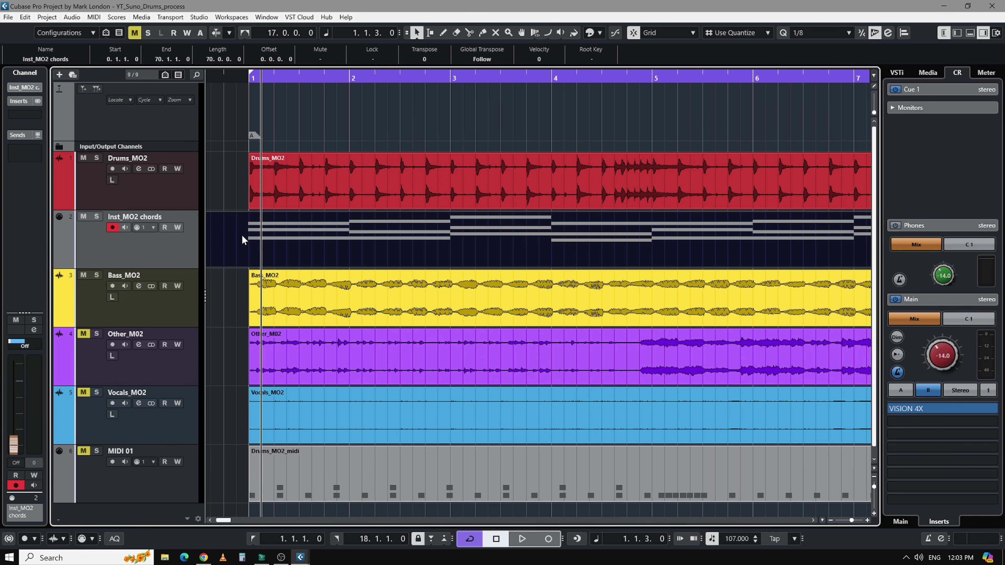
{"action": "double_click", "coordinate": [241, 242]}
Step: Transpose the highest chord notes in bars 2, 3 and 4 down one octave
{"action": "left_click", "coordinate": [202, 327]}
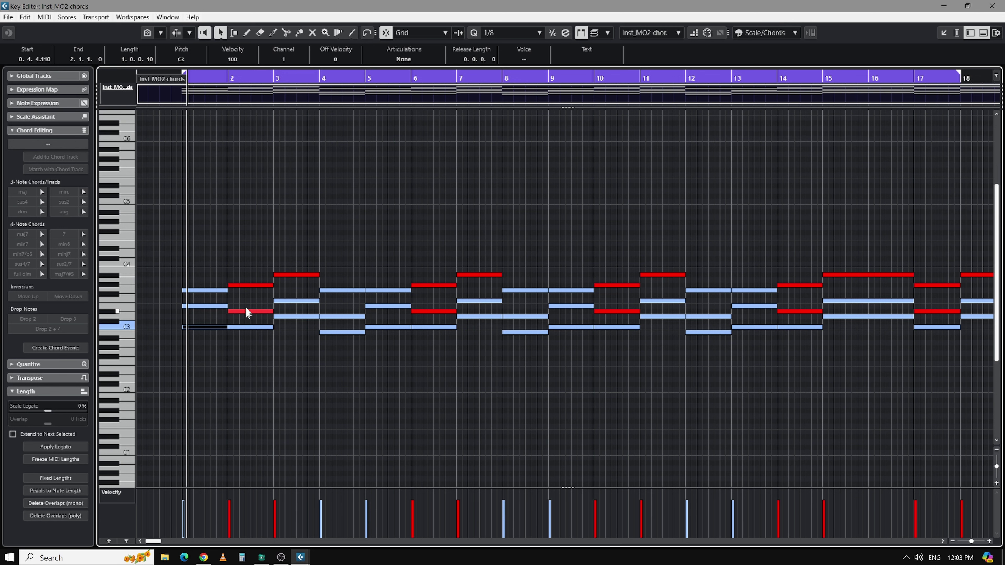
{"action": "left_click", "coordinate": [245, 284]}
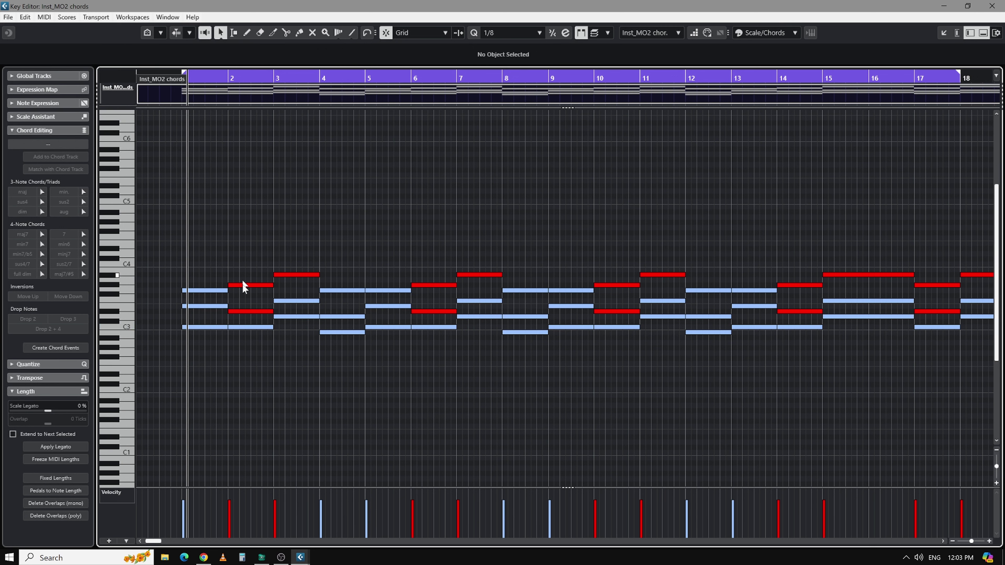
{"action": "left_click", "coordinate": [296, 275], "text": "shift"}
{"action": "left_click", "coordinate": [343, 290], "text": "shift"}
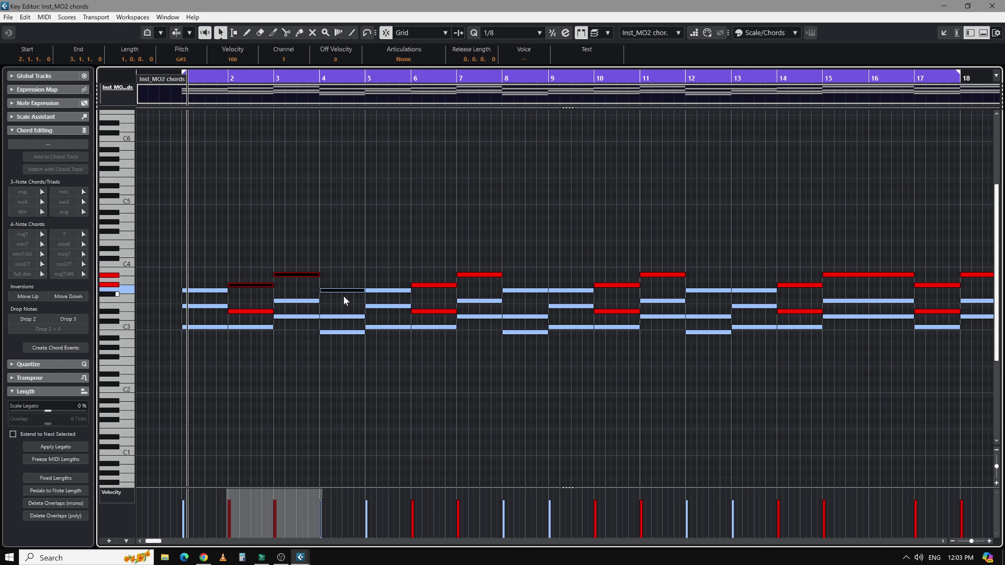
{"action": "key", "text": "shift+Down"}
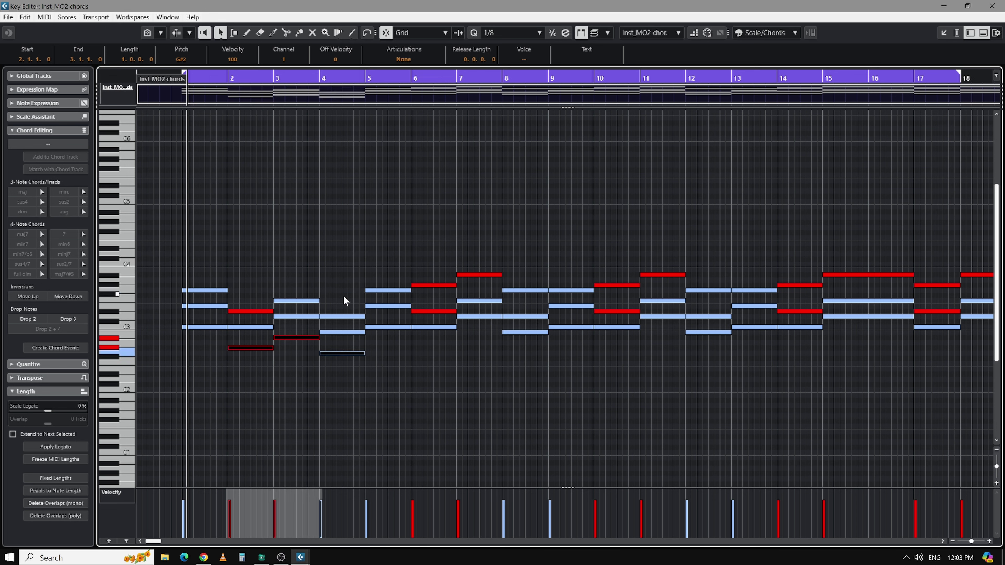
Step: Delete the remaining upper chord notes in bars 1 to 4, keeping only the lowest note in each bar
{"action": "left_click_drag", "start_coordinate": [239, 287], "coordinate": [259, 334]}
{"action": "key", "text": "Delete"}
{"action": "left_click_drag", "start_coordinate": [293, 291], "coordinate": [299, 321]}
{"action": "key", "text": "Delete"}
{"action": "left_click_drag", "start_coordinate": [338, 295], "coordinate": [340, 338]}
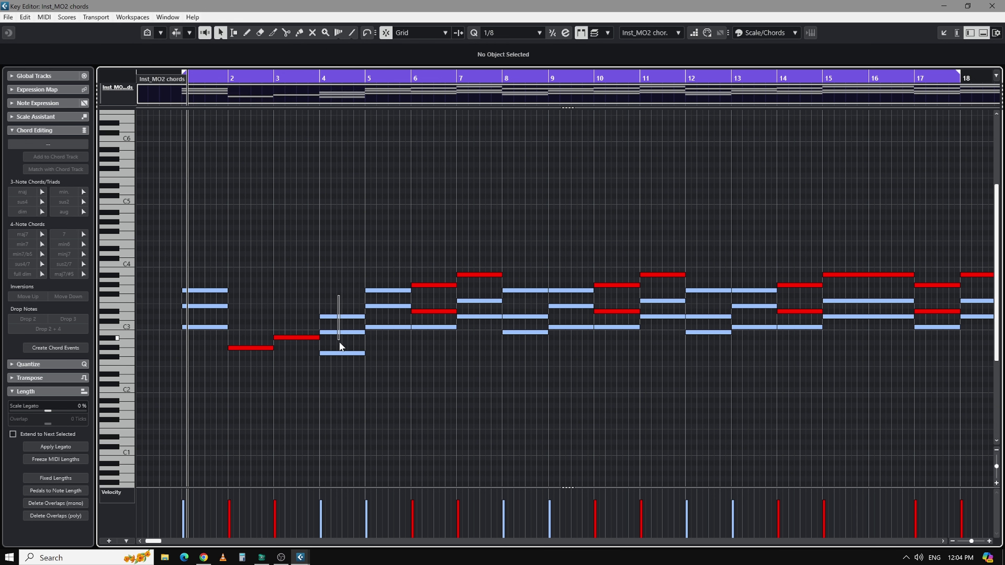
{"action": "key", "text": "Delete"}
{"action": "left_click_drag", "start_coordinate": [209, 279], "coordinate": [218, 316]}
{"action": "key", "text": "Delete"}
Step: Split the single note in each of bars 1 to 4 into four quarter notes with the Split tool
{"action": "key", "text": "period"}
{"action": "left_click", "coordinate": [364, 81], "text": "alt"}
{"action": "key", "text": "alt+s"}
{"action": "left_click", "coordinate": [281, 286]}
{"action": "left_click_drag", "start_coordinate": [232, 294], "coordinate": [250, 373]}
{"action": "right_click", "coordinate": [300, 281]}
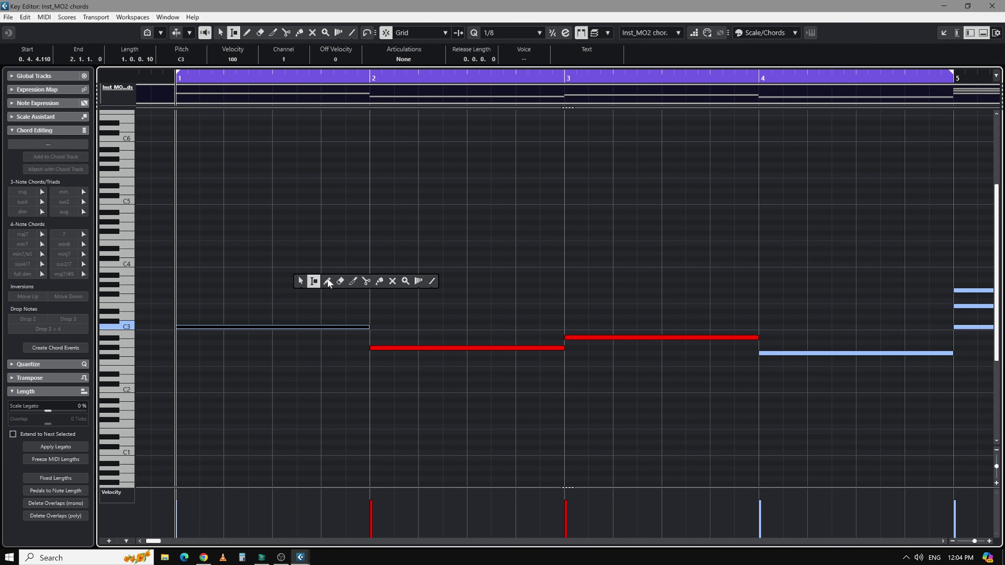
{"action": "left_click", "coordinate": [366, 282]}
{"action": "left_click", "coordinate": [225, 328], "text": "alt"}
{"action": "left_click", "coordinate": [420, 348], "text": "alt"}
{"action": "left_click", "coordinate": [614, 337], "text": "alt"}
{"action": "left_click", "coordinate": [809, 353], "text": "alt"}
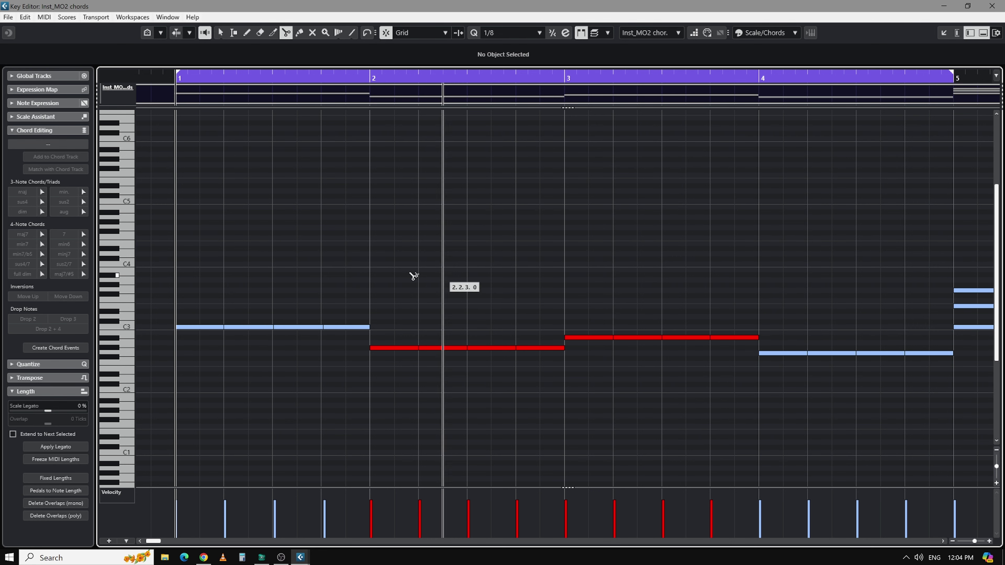
Step: Select all the split notes in bars 1 to 4 with the Object Selection tool
{"action": "key", "text": "1"}
{"action": "left_click_drag", "start_coordinate": [205, 283], "coordinate": [928, 381]}
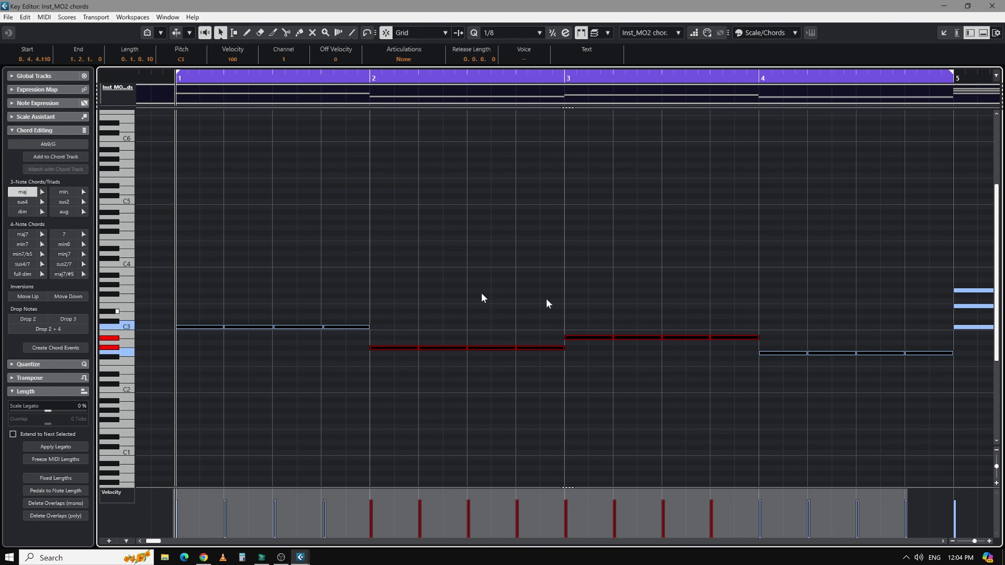